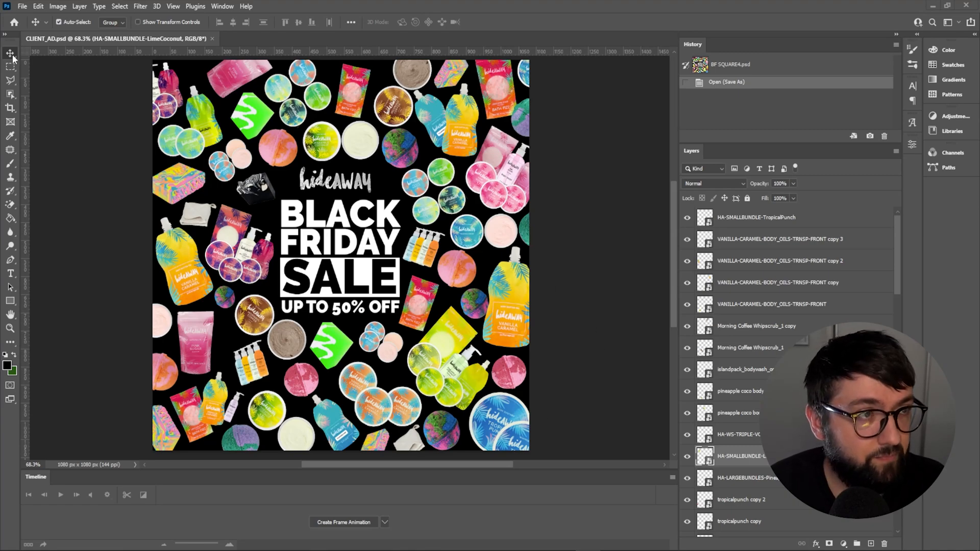
- Inspect the separate layers by selecting the topmost product layers one by one and toggling the SALE text layer's visibility
click(738, 223)
click(744, 239)
click(747, 265)
click(751, 285)
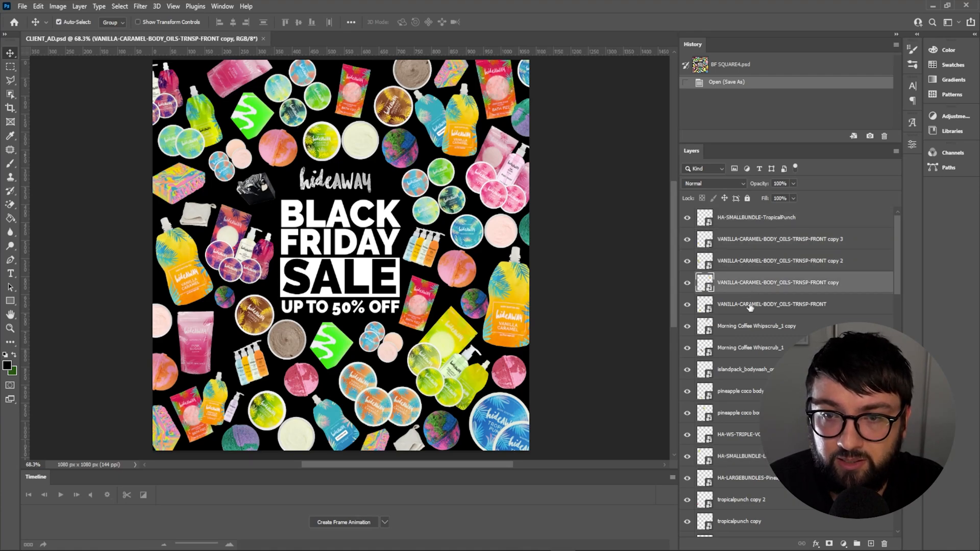
click(750, 305)
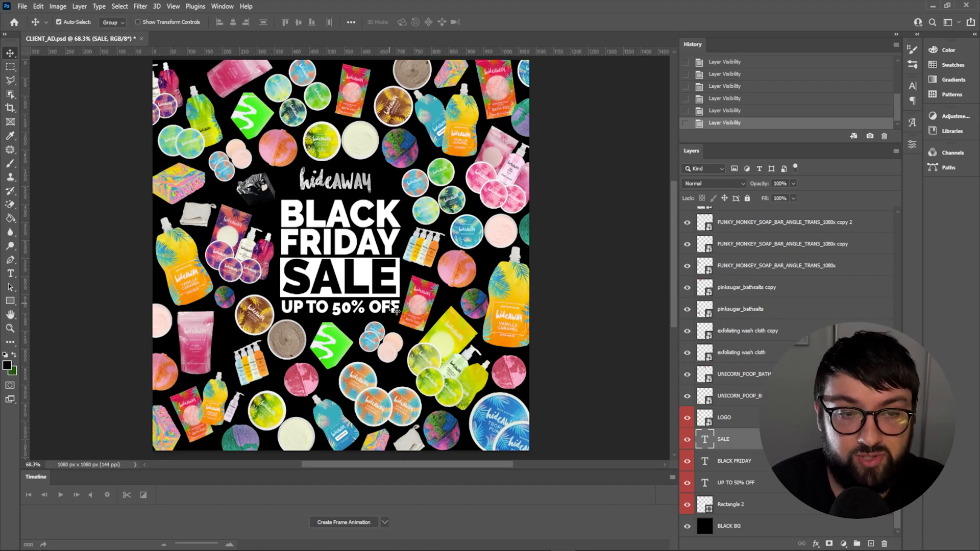
click(687, 439)
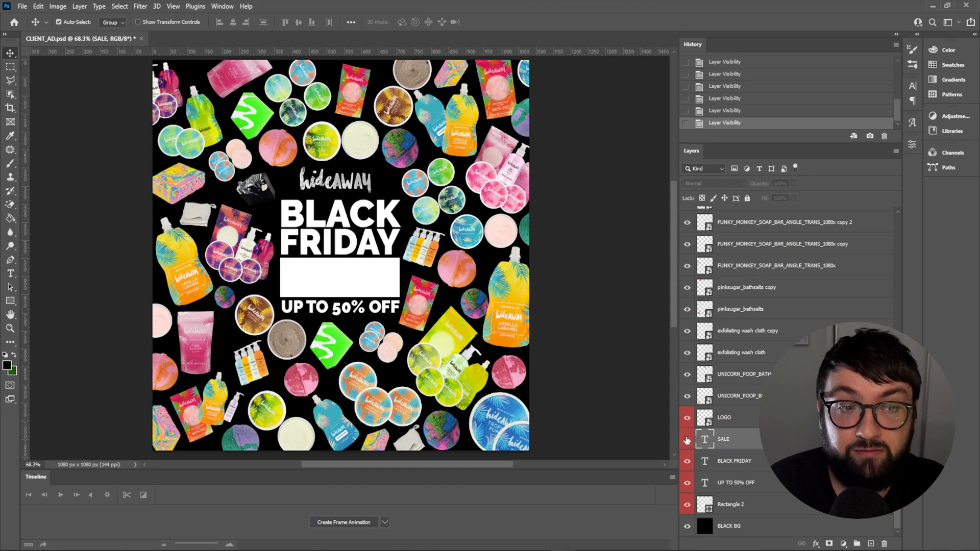
click(686, 439)
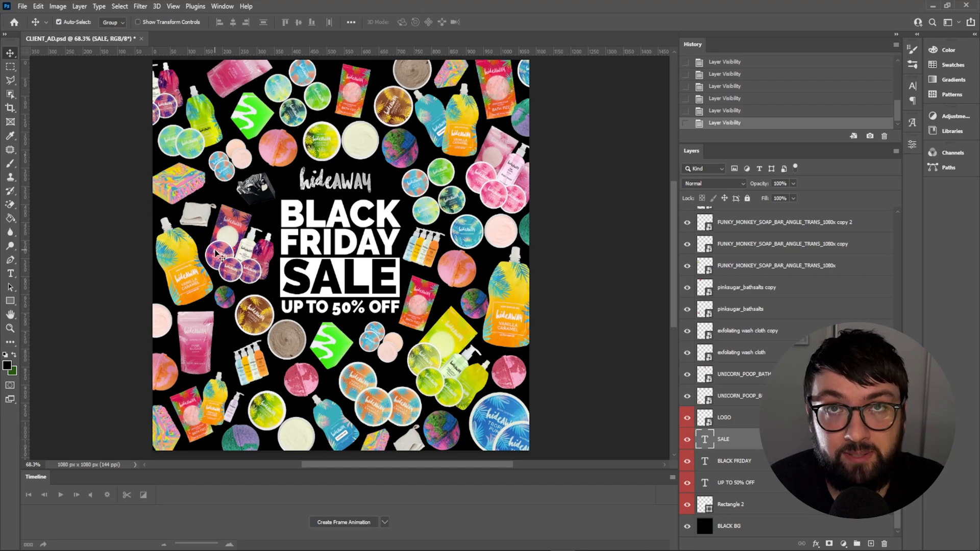
- Check the document's colour mode and bit depth without changing them
click(67, 8)
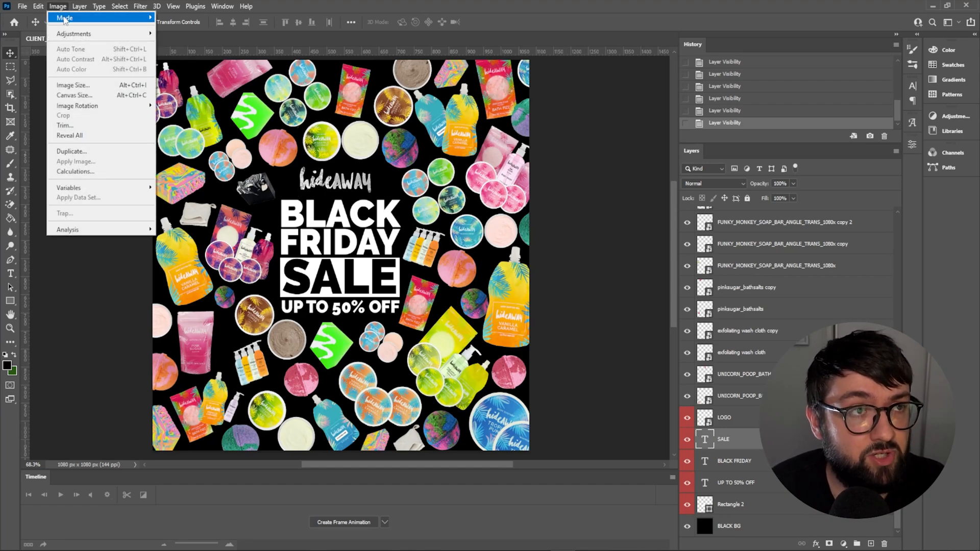
mouse_move(65, 19)
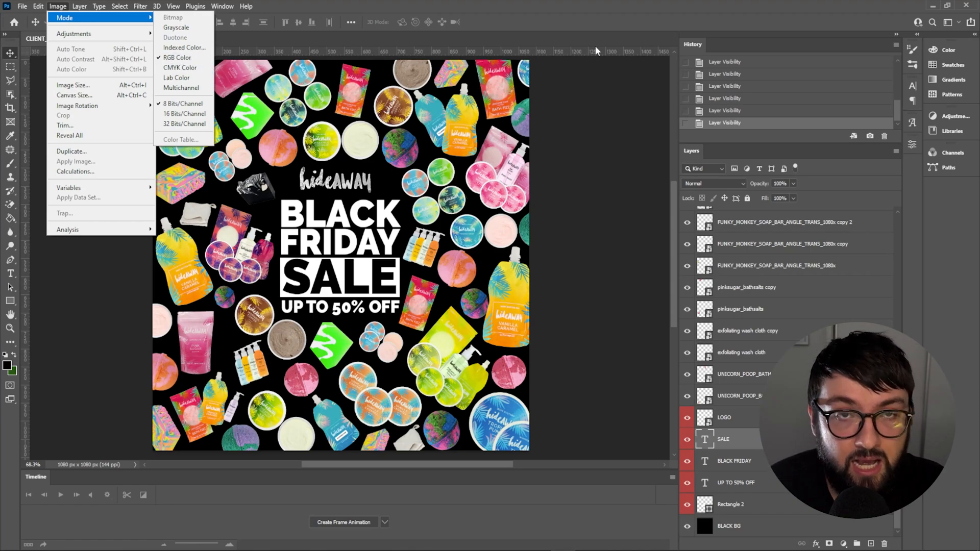
click(559, 20)
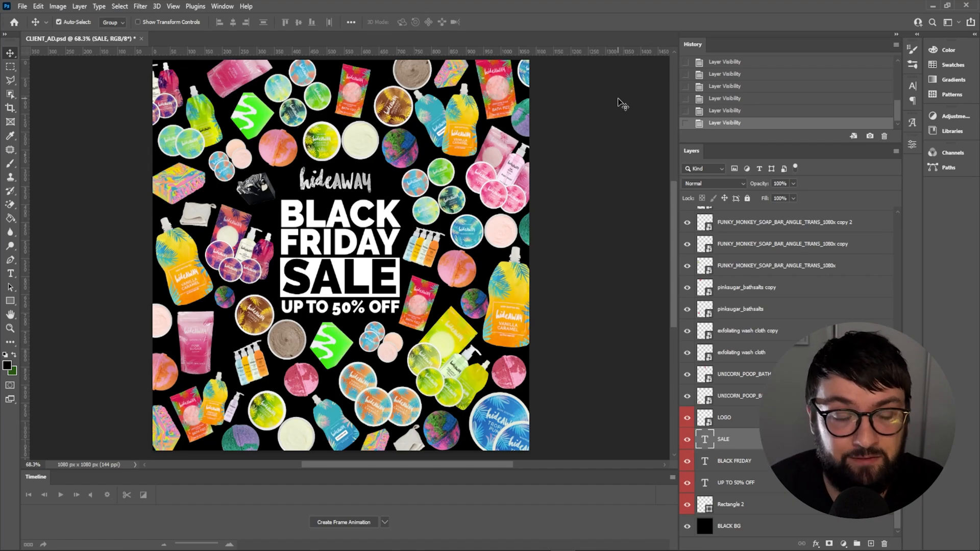
- Review the file formats offered for saving CLIENT_AD.psd, and close the Save As dialog without saving
key(ctrl+shift+s)
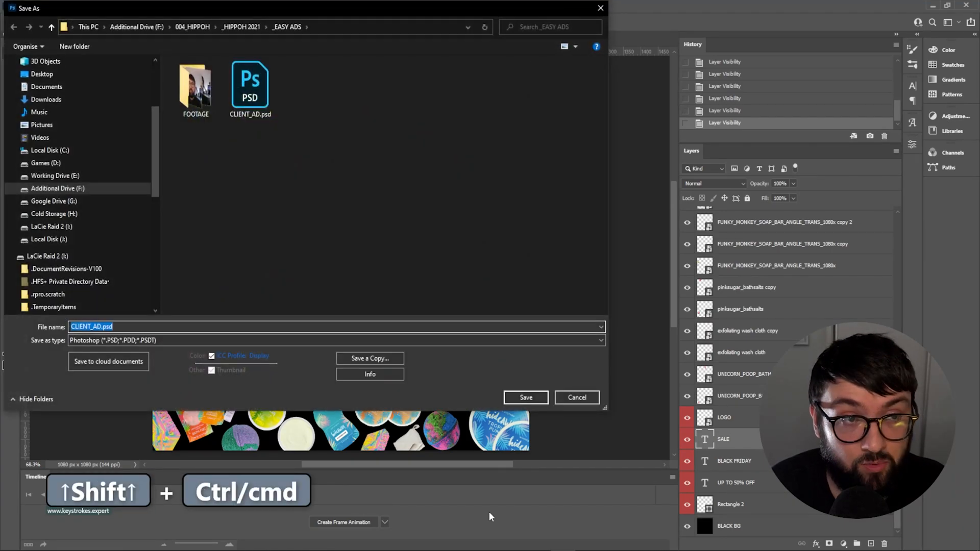
click(168, 340)
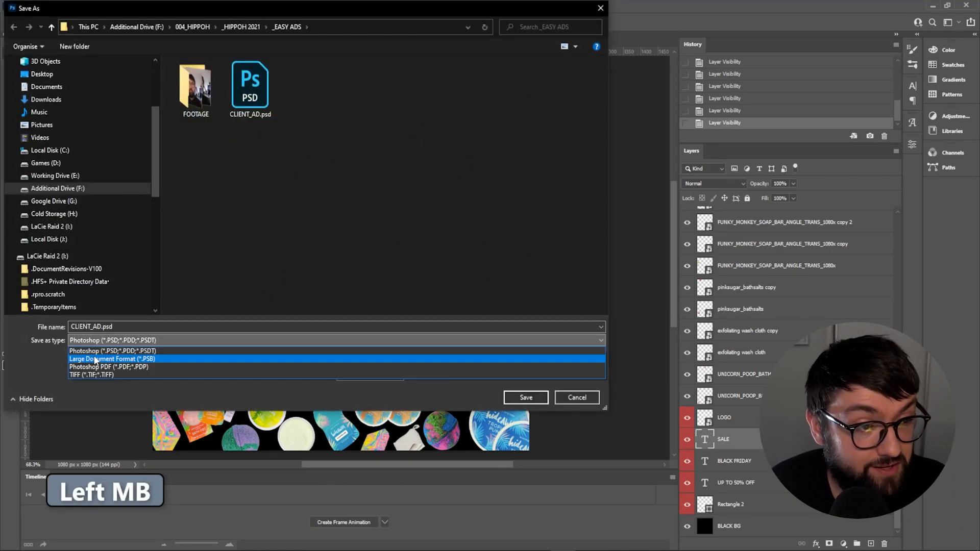
click(221, 156)
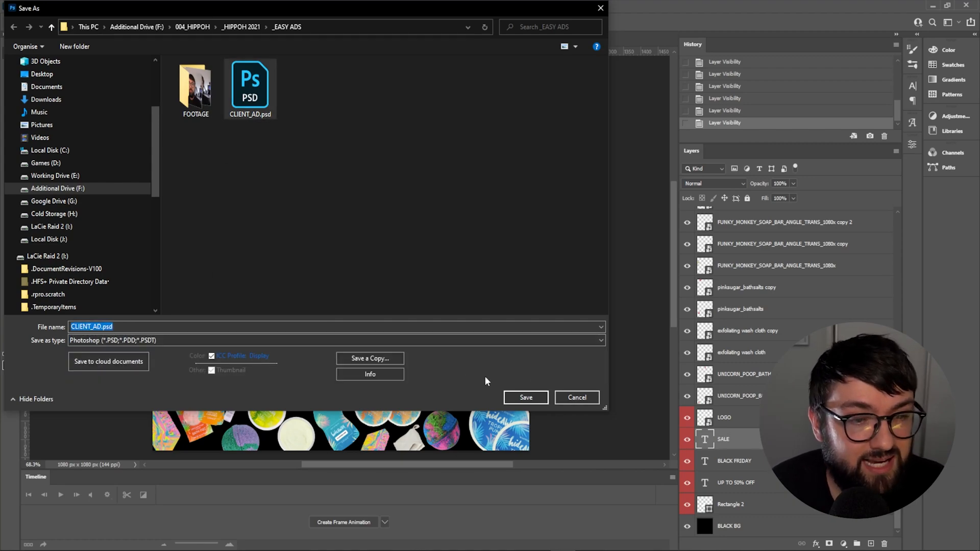
click(577, 398)
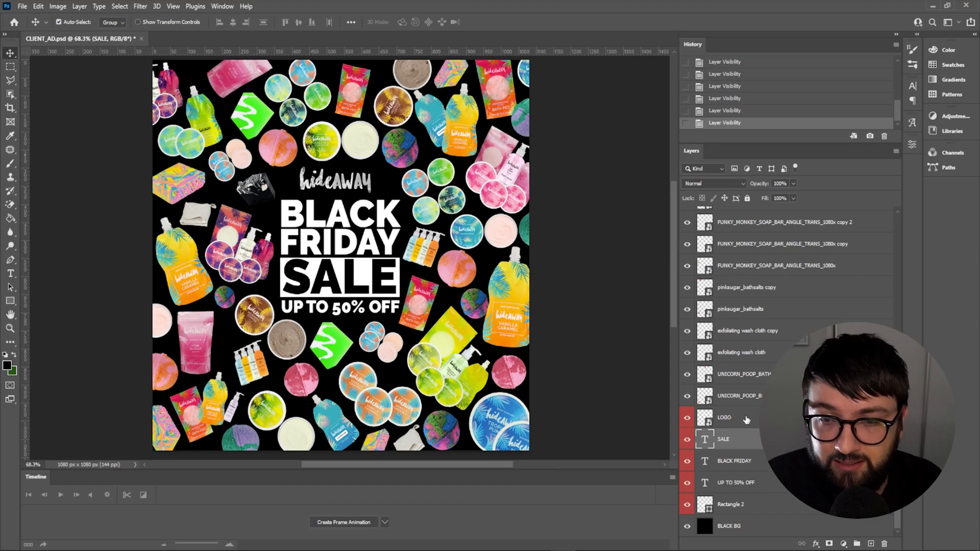
- Try merging all product layers from UNICORN_POOP_BATH_FIZZ_FRONT up to HA-SMALLBUNDLE-TropicalPunch into one layer, and undo the merge
click(746, 420)
click(735, 395)
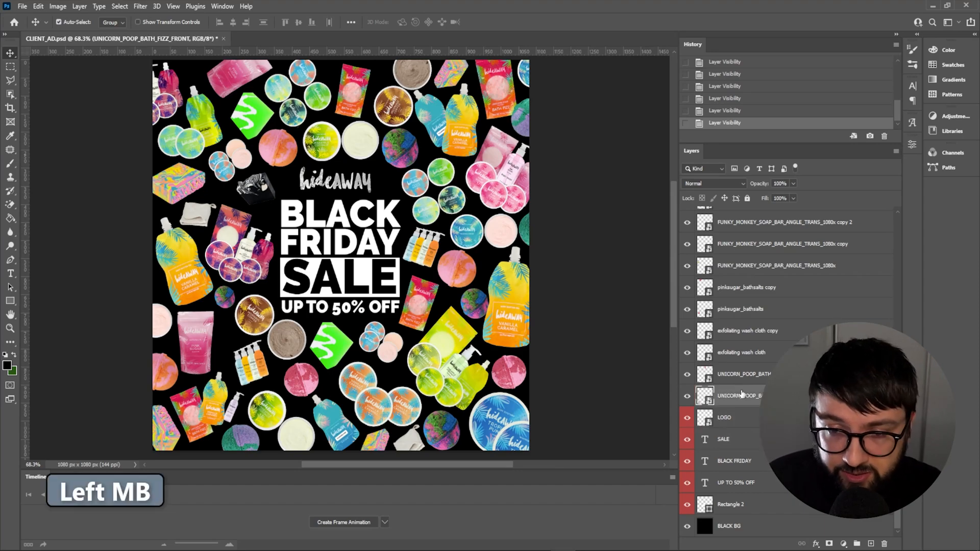
scroll(745, 283, up, 5)
scroll(745, 283, up, 4)
shift+click(735, 239)
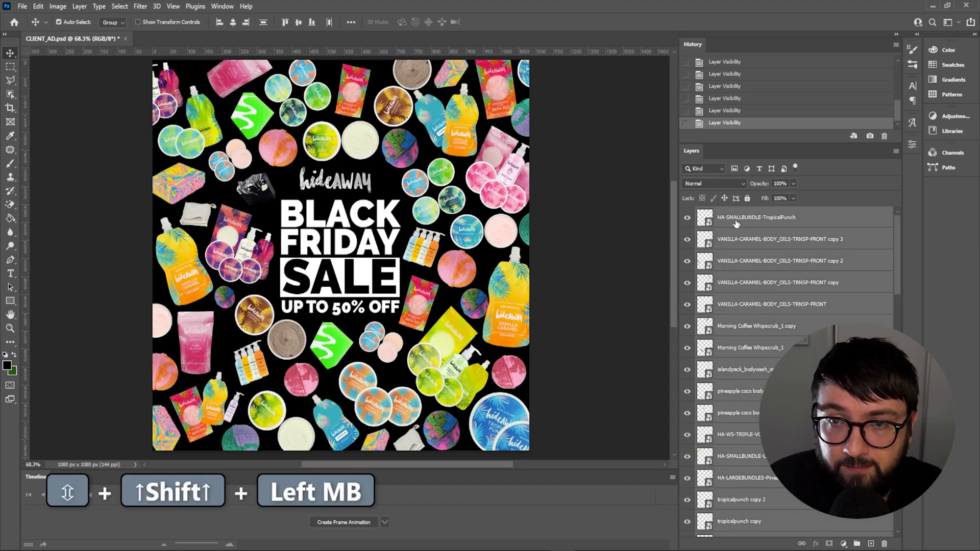
right_click(735, 223)
click(750, 416)
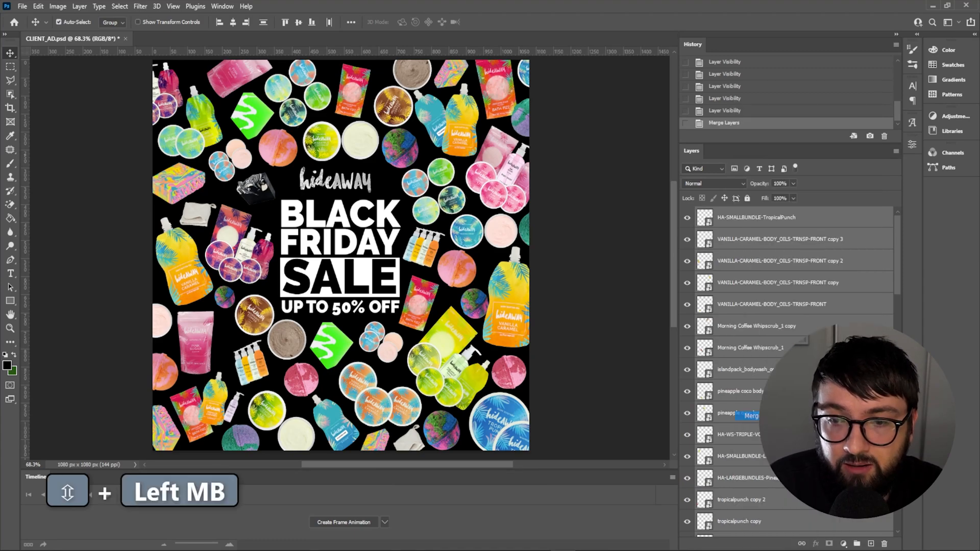
key(ctrl+z)
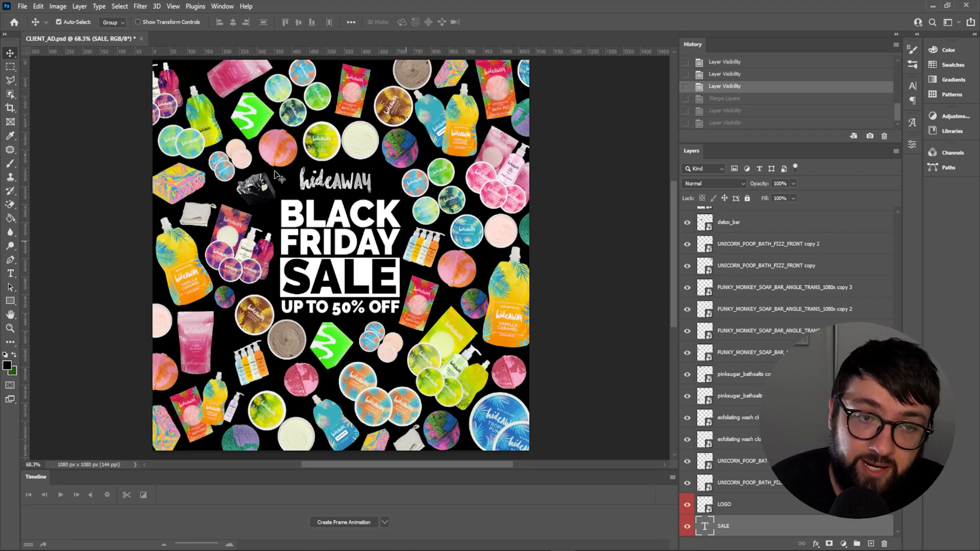
click(249, 244)
drag(249, 244, 244, 253)
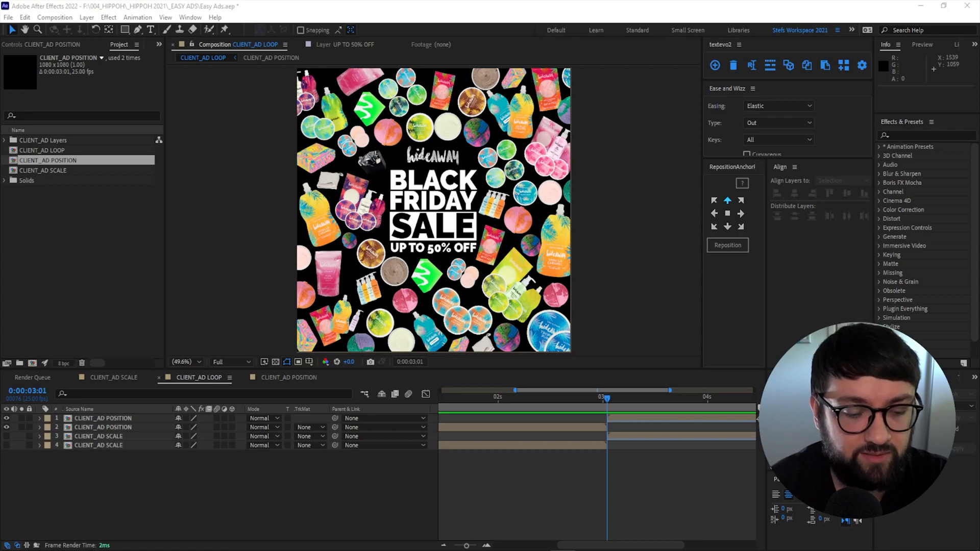
- Switch to After Effects and play a preview of the CLIENT_AD LOOP composition
click(373, 480)
key(space)
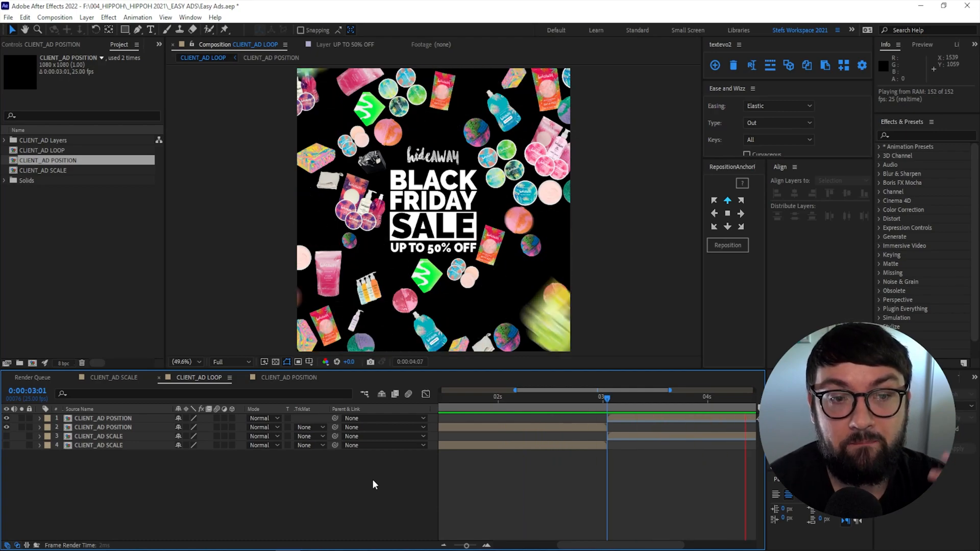
key(space)
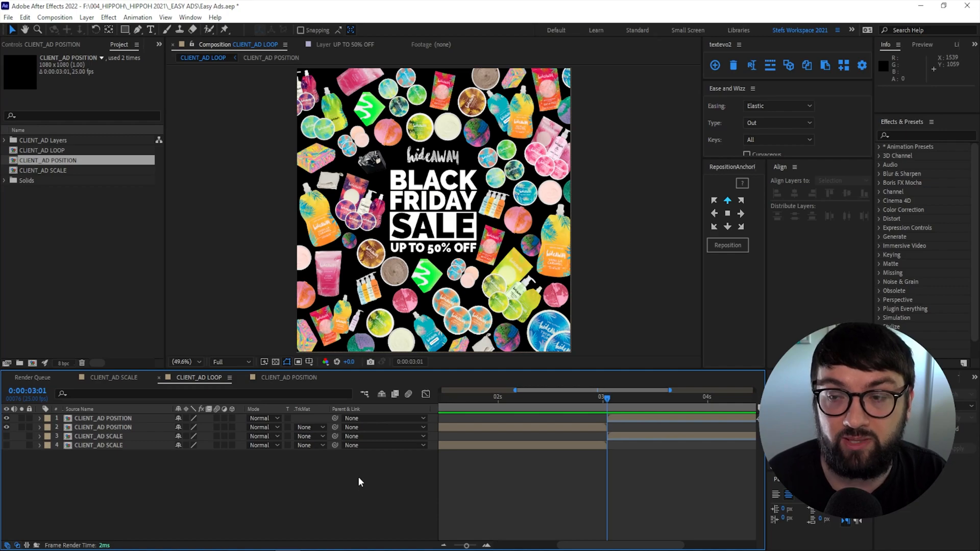
- Reveal the Position, Scale, Opacity, Rotation and Anchor Point properties of the topmost CLIENT_AD POSITION layer in turn
click(112, 418)
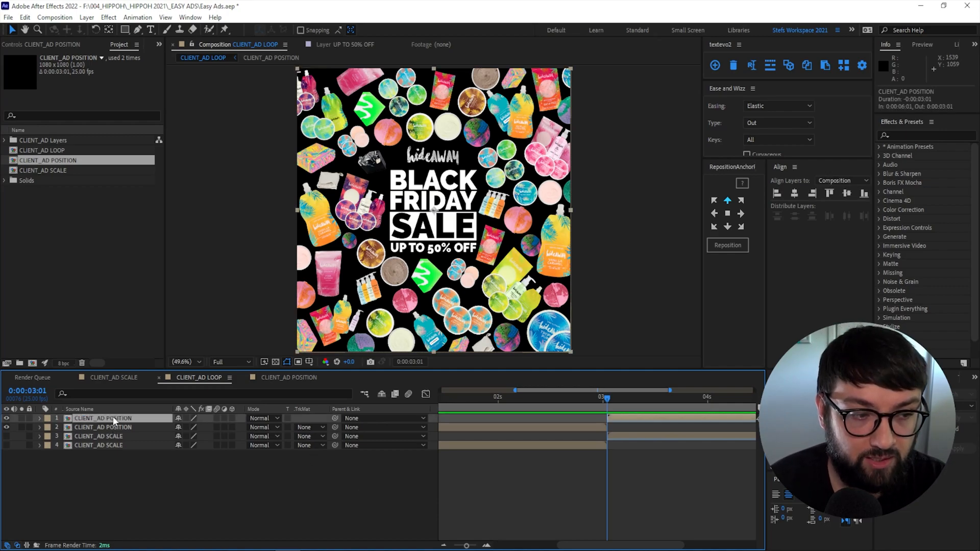
key(p)
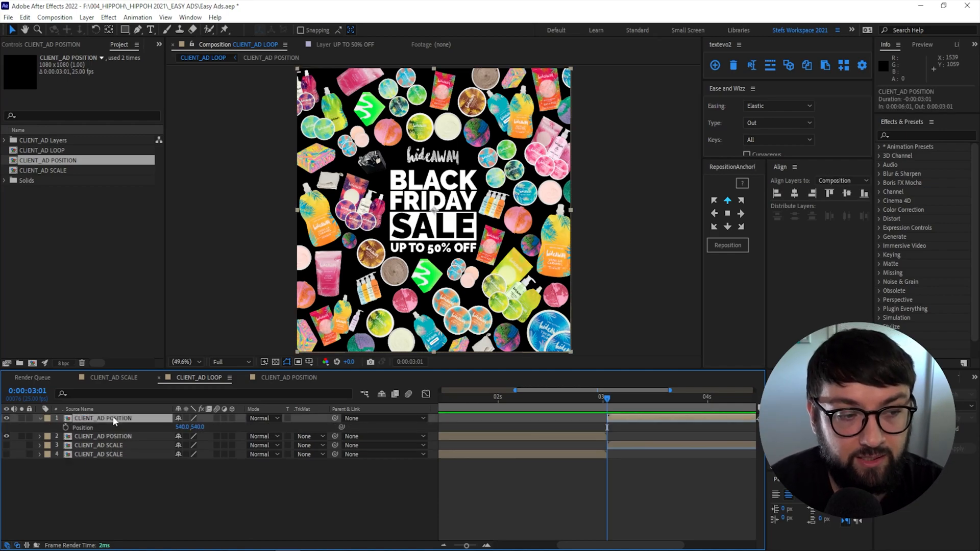
key(s)
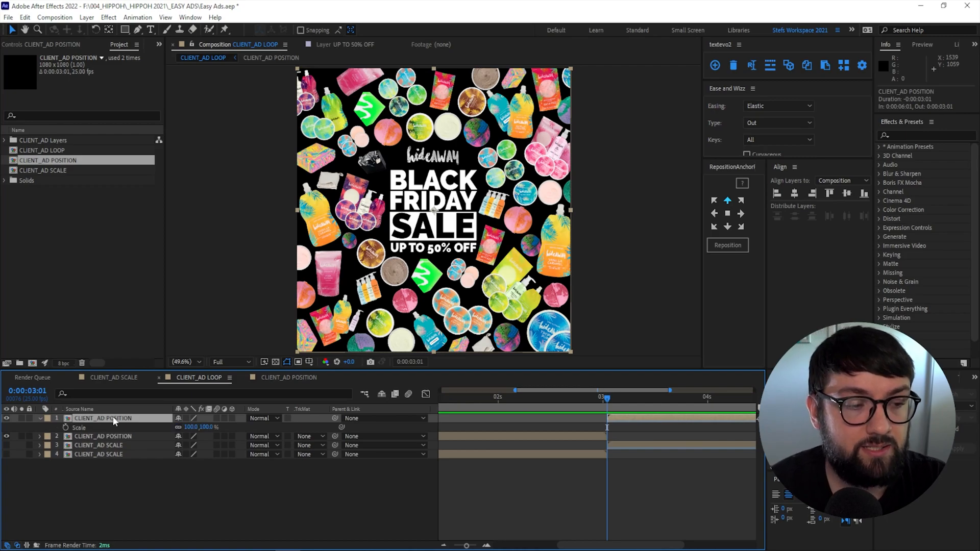
key(t)
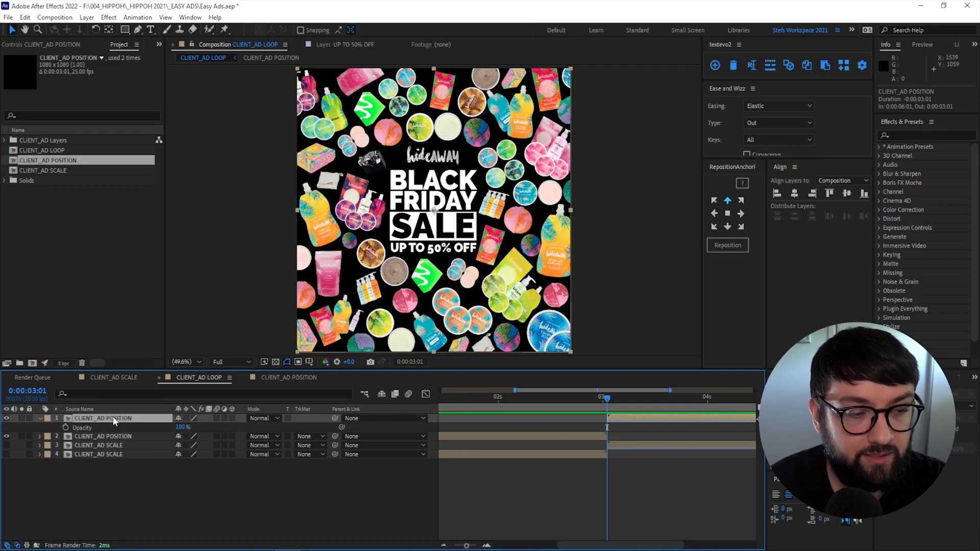
key(r)
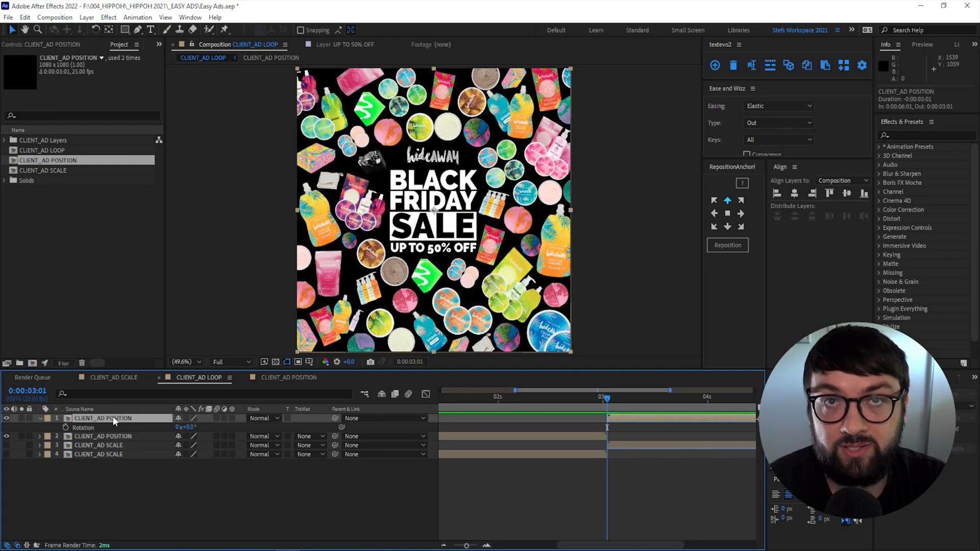
key(a)
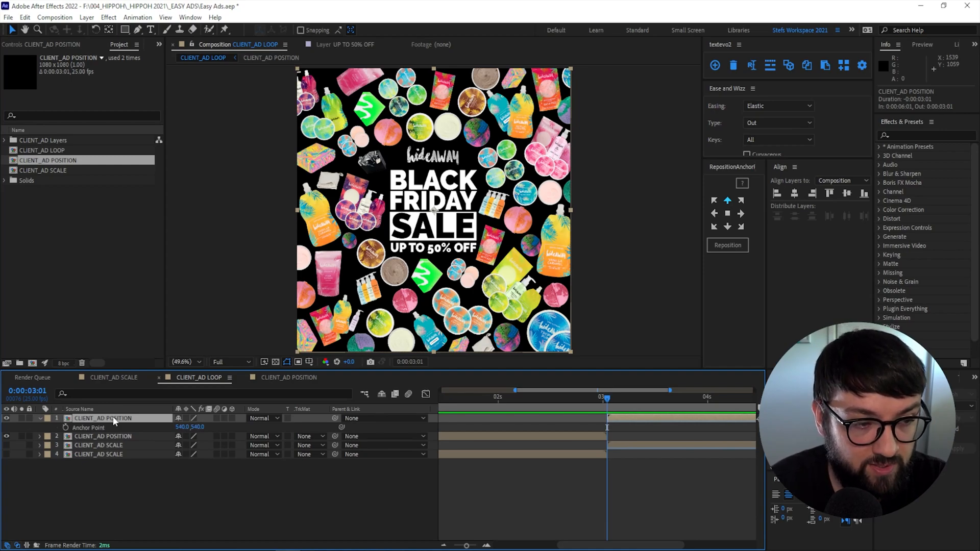
key(r)
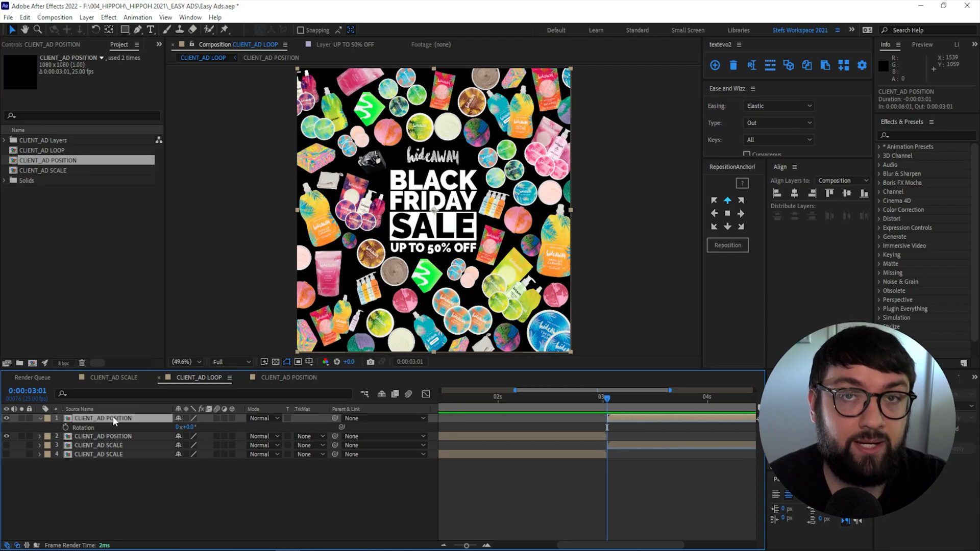
key(r)
key(space)
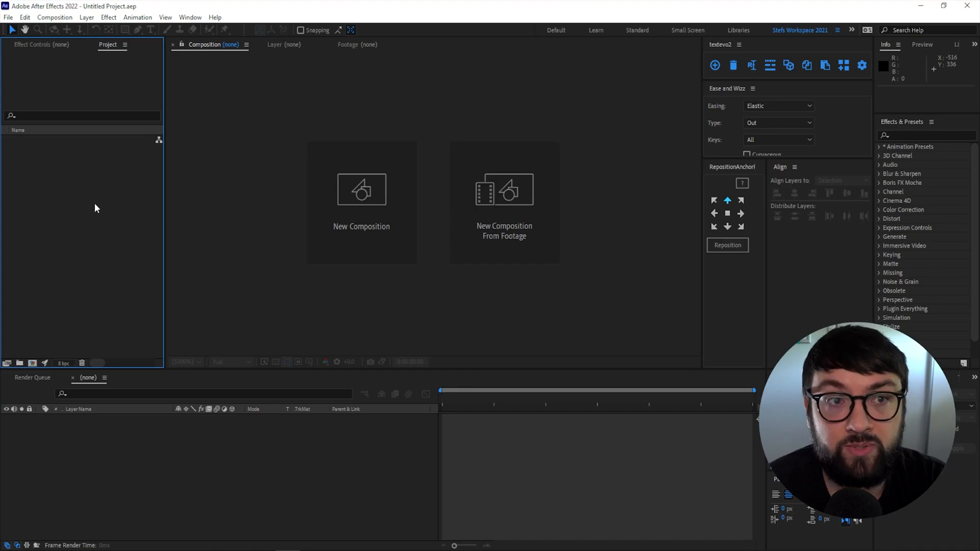
- Import CLIENT_AD.psd as Composition - Retain Layer Sizes, with Editable Layer Styles
click(9, 17)
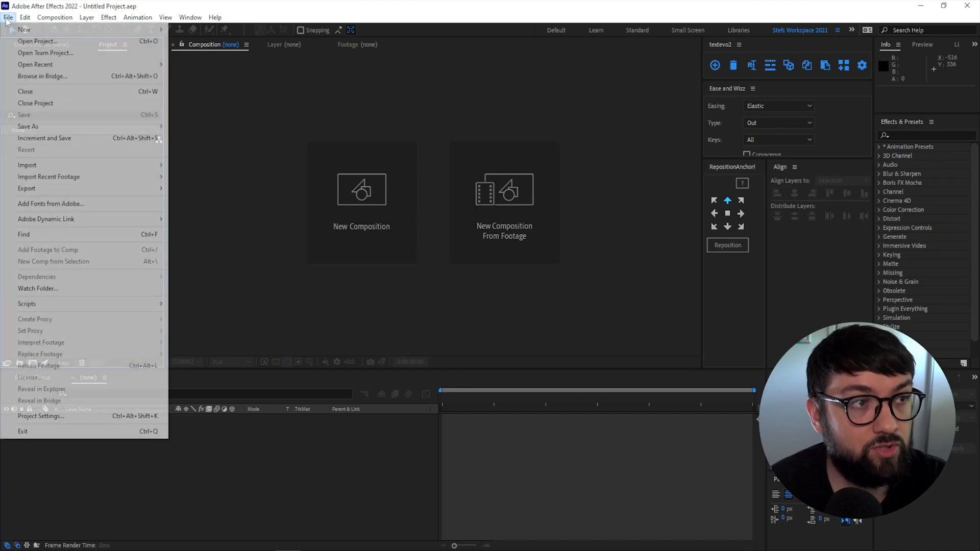
mouse_move(69, 164)
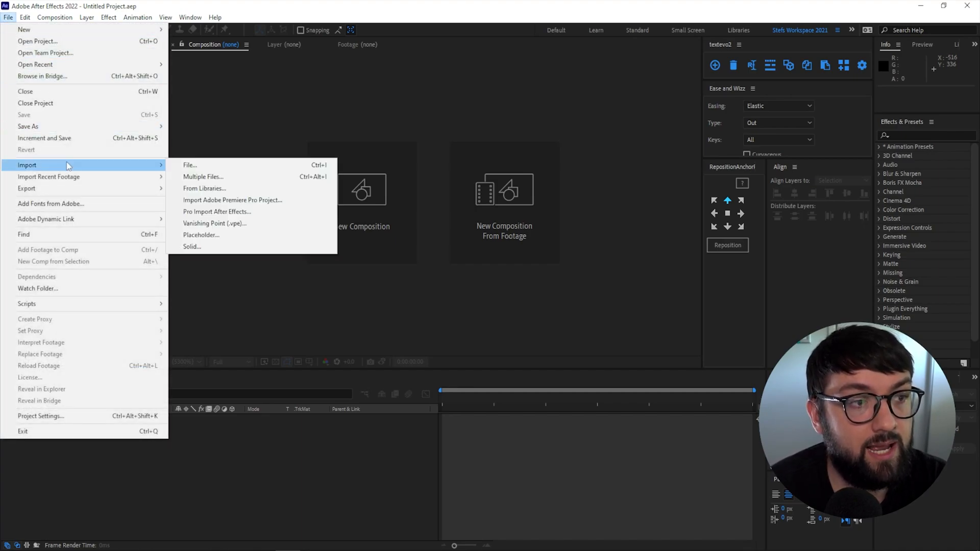
click(220, 169)
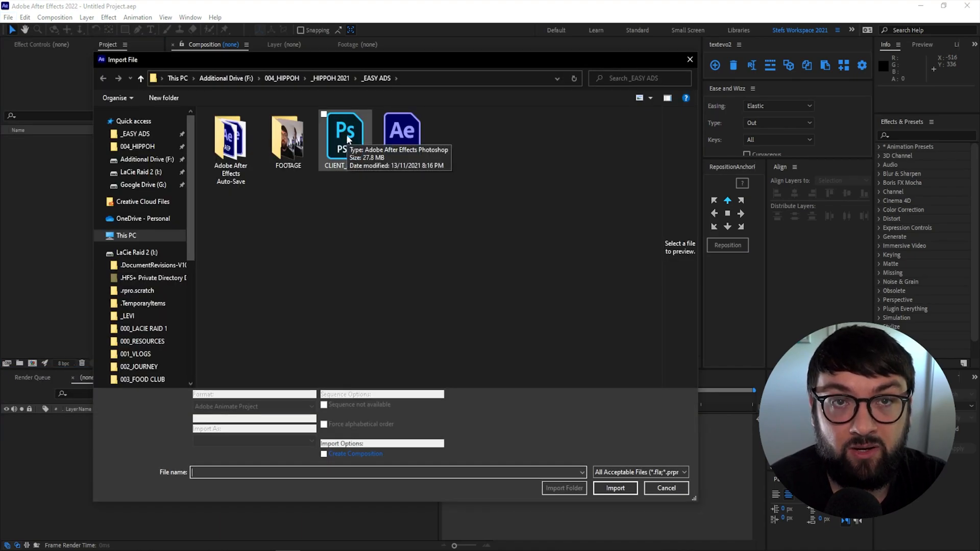
click(347, 139)
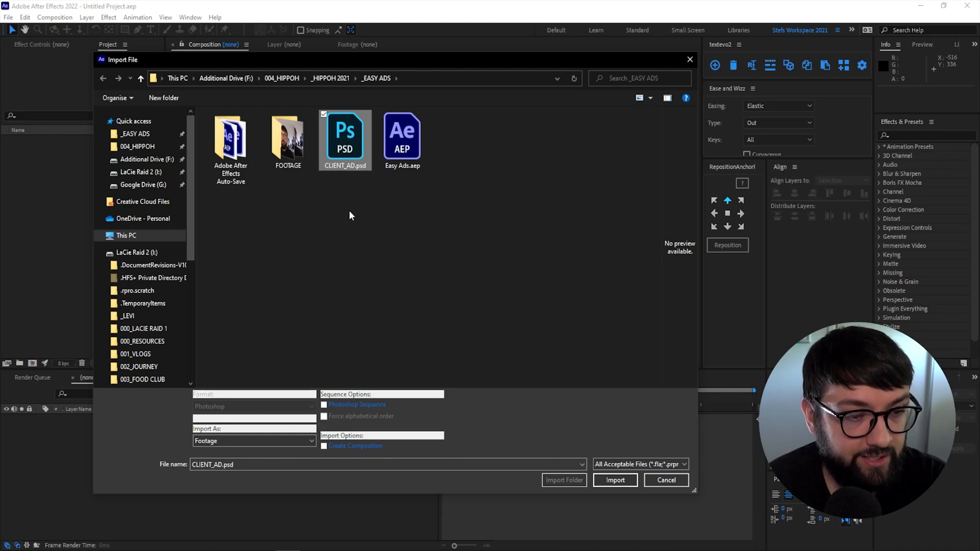
click(268, 438)
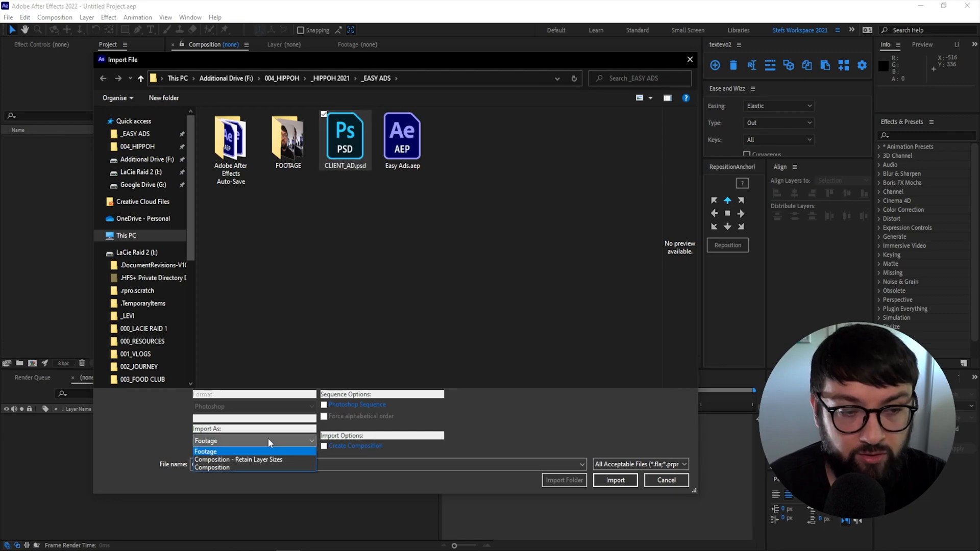
click(238, 460)
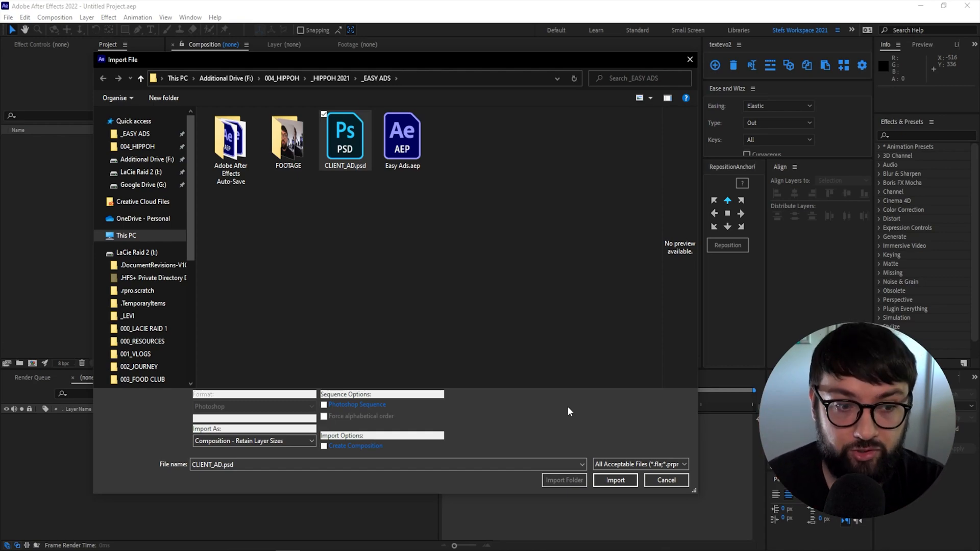
click(615, 479)
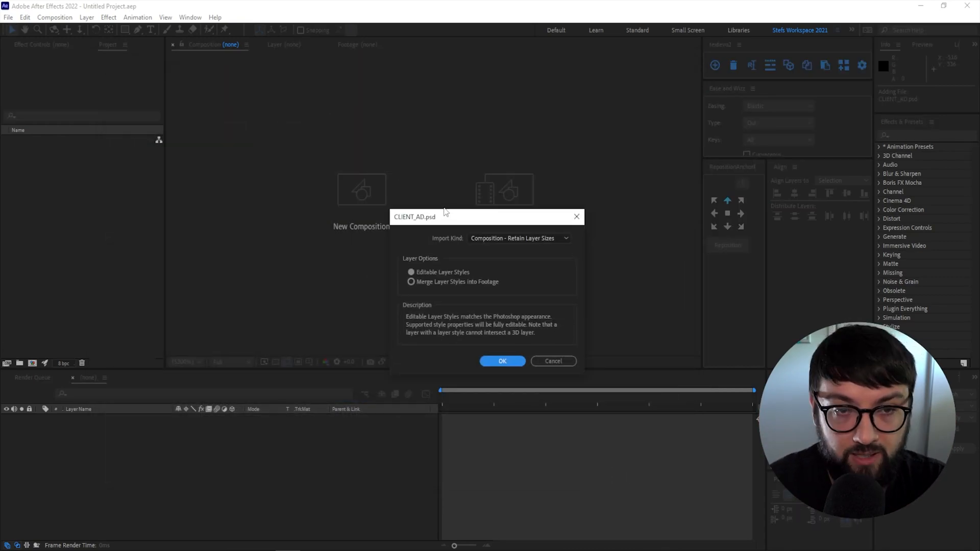
click(493, 237)
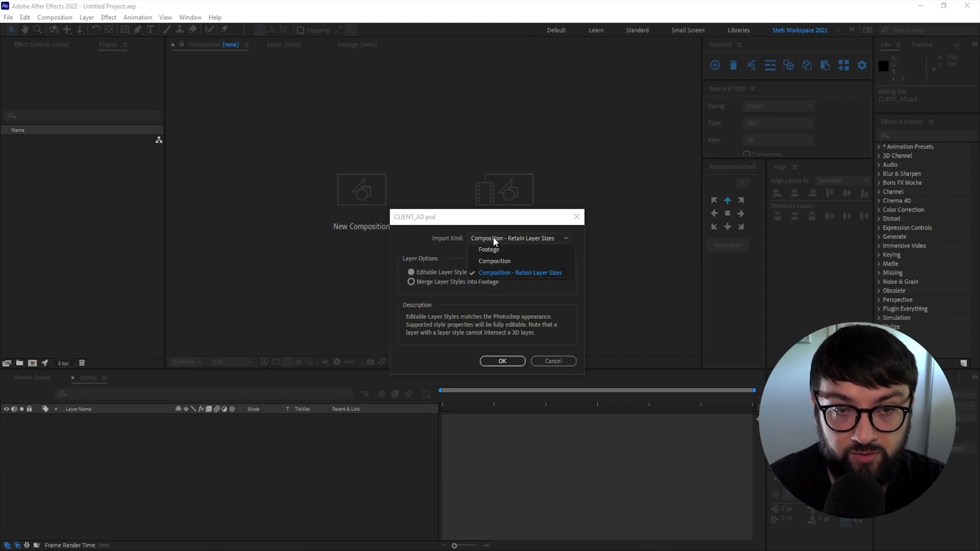
click(512, 269)
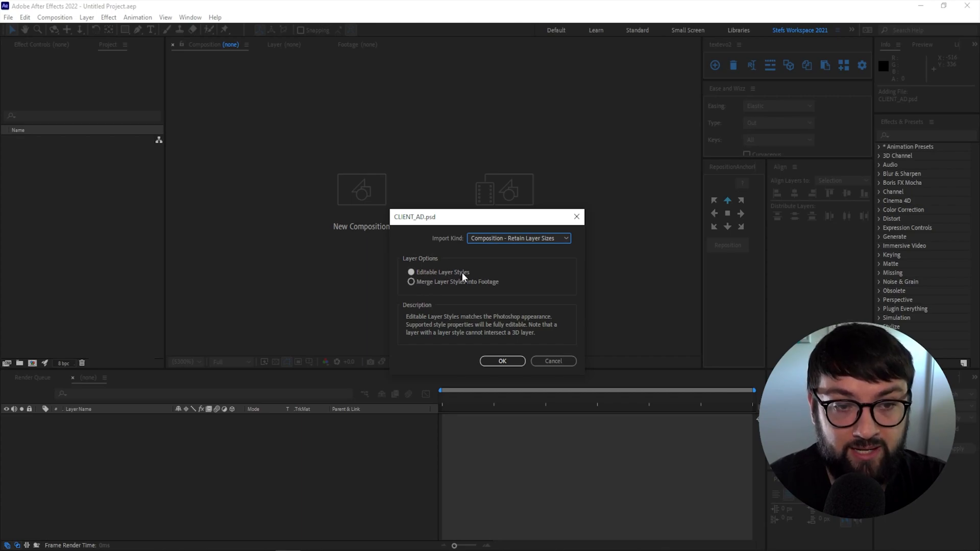
click(502, 361)
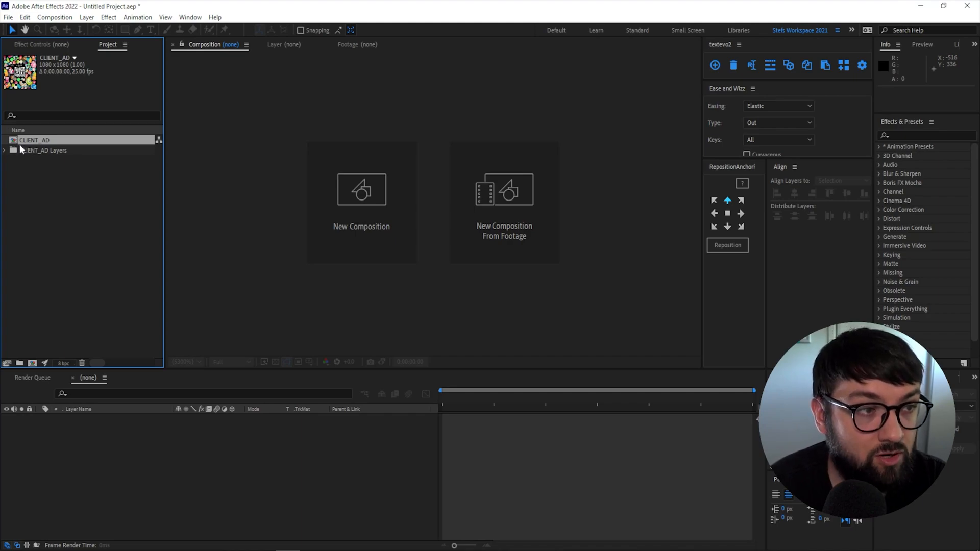
- Examine the imported files inside the CLIENT_AD Layers folder, collapse it again, and select the CLIENT_AD composition
click(5, 150)
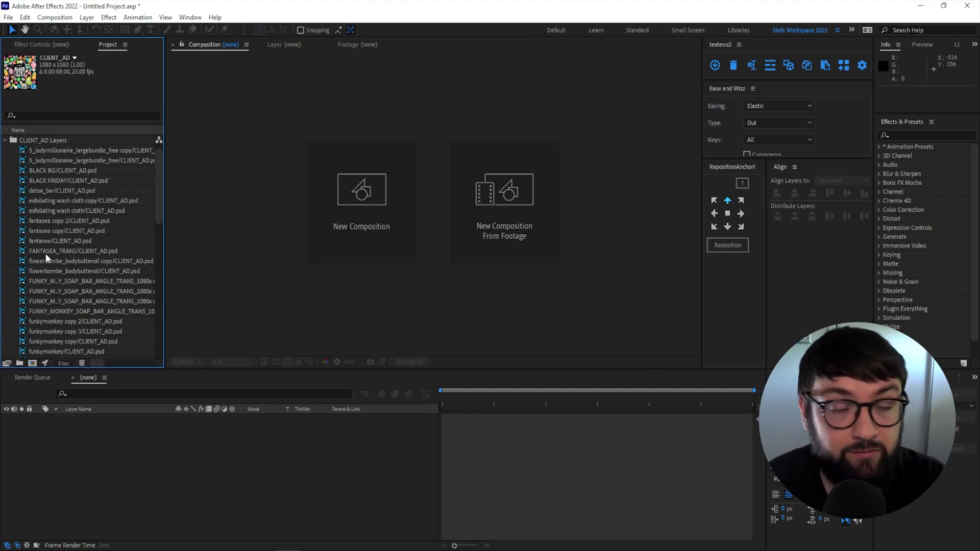
scroll(46, 227, up, 1)
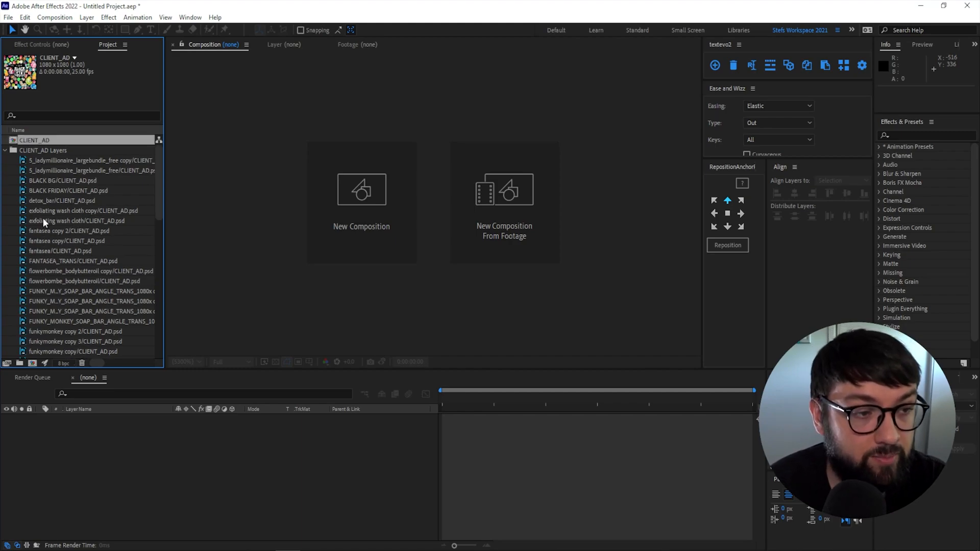
click(5, 151)
click(134, 173)
click(28, 141)
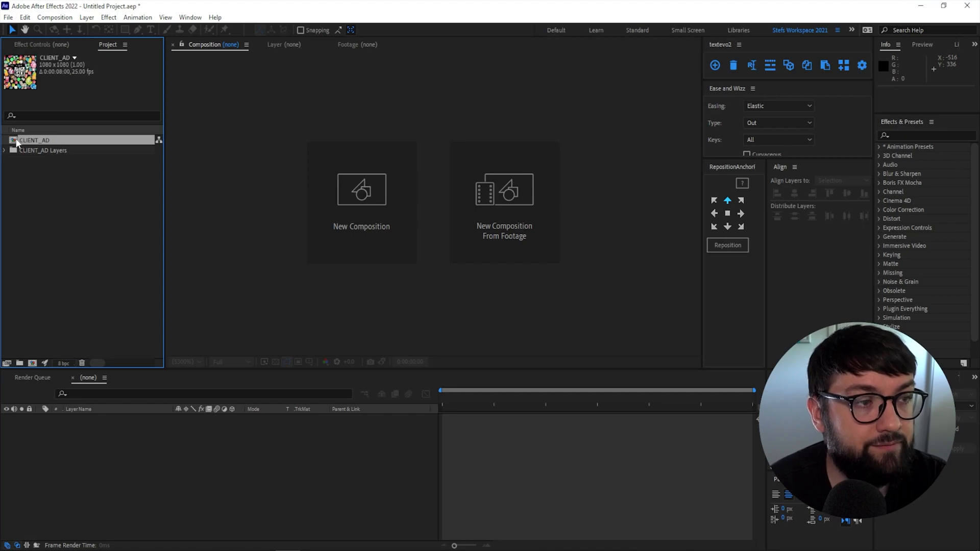
- Open the CLIENT_AD composition and enlarge the timeline area to show more of its layer list
double_click(28, 141)
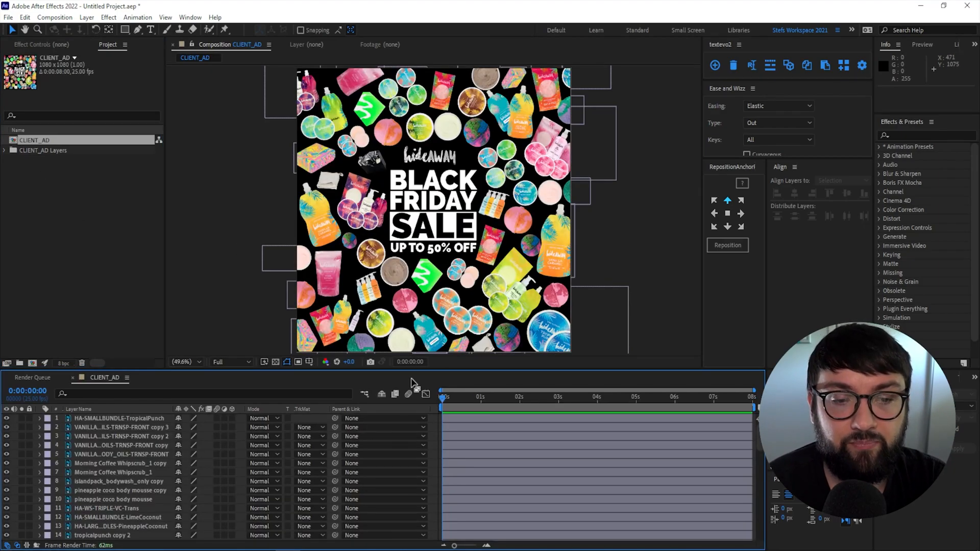
drag(414, 371, 212, 246)
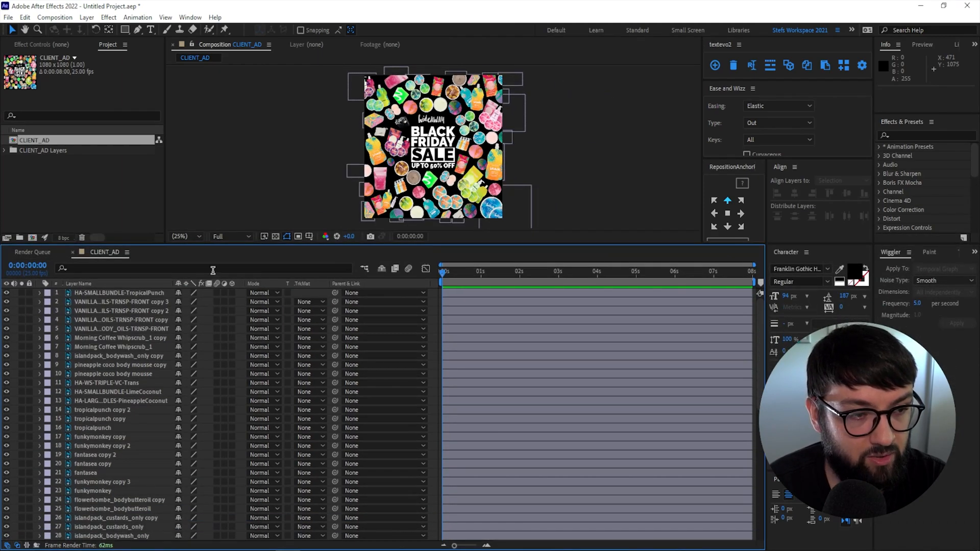
click(120, 293)
scroll(104, 373, down, 10)
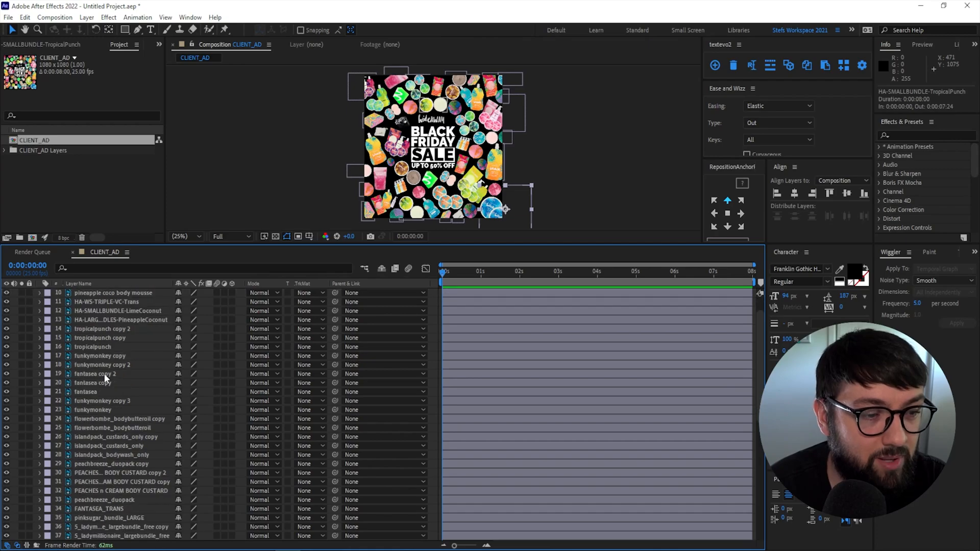
scroll(104, 374, up, 10)
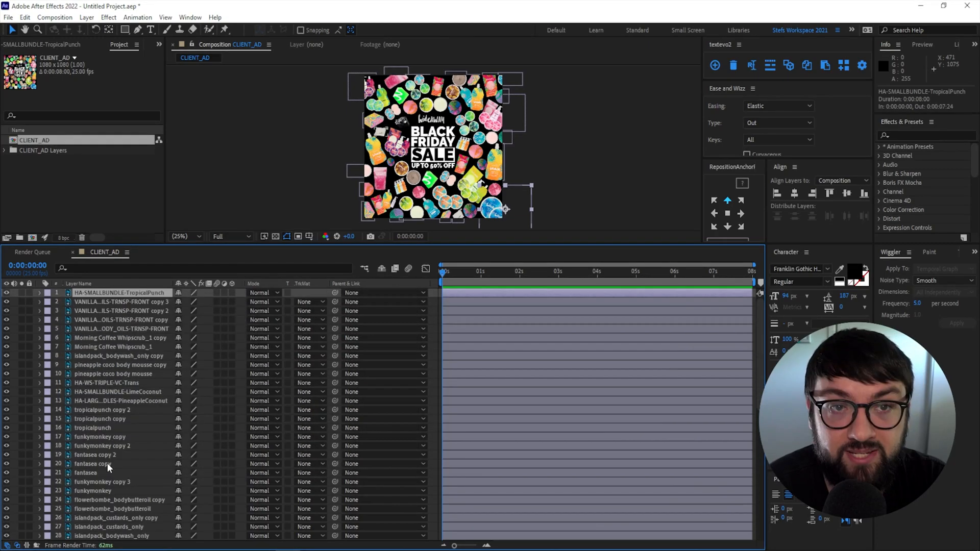
scroll(112, 438, down, 10)
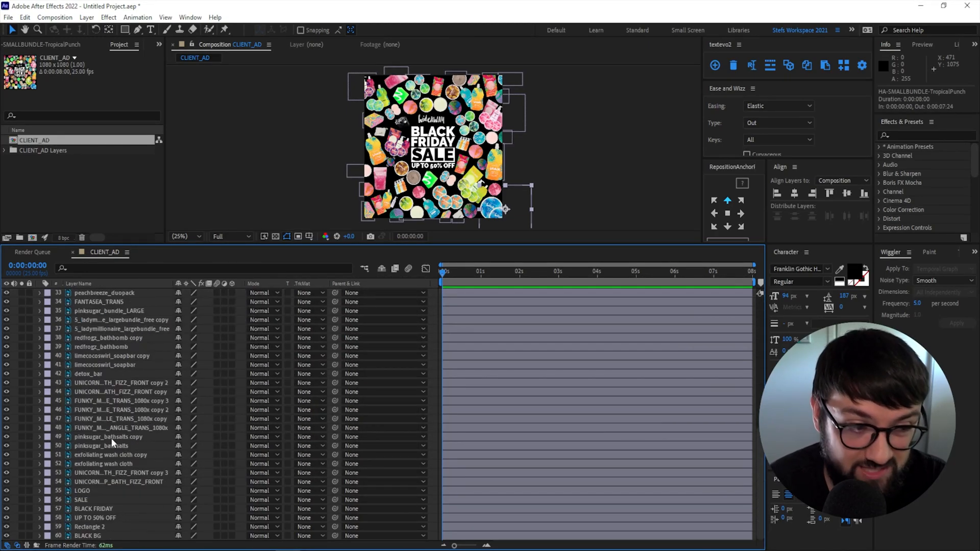
- Mark all product layers from UNICORN_POOP_BATH_FIZZ_FRONT up to HA-SMALLBUNDLE-TropicalPunch as shy, and hide shy layers in the timeline
click(106, 482)
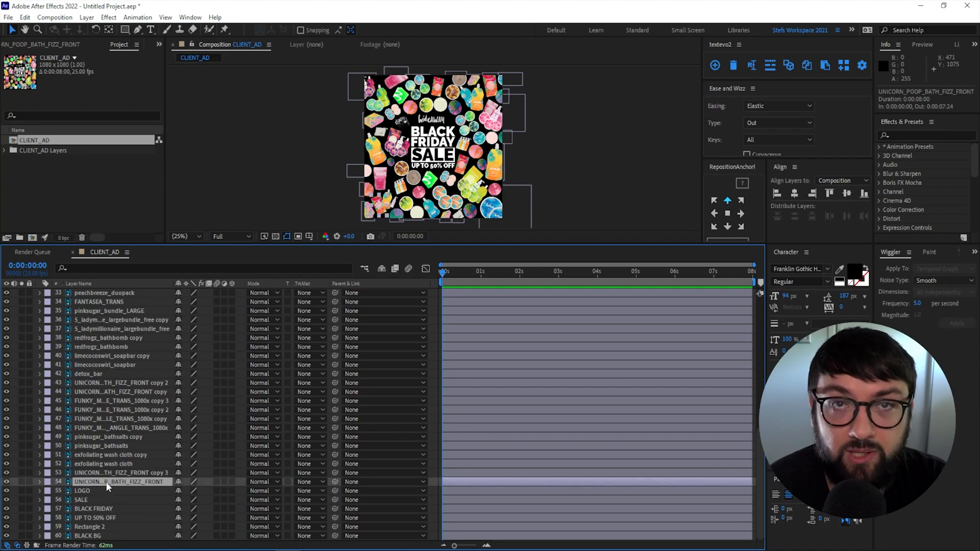
scroll(108, 486, up, 10)
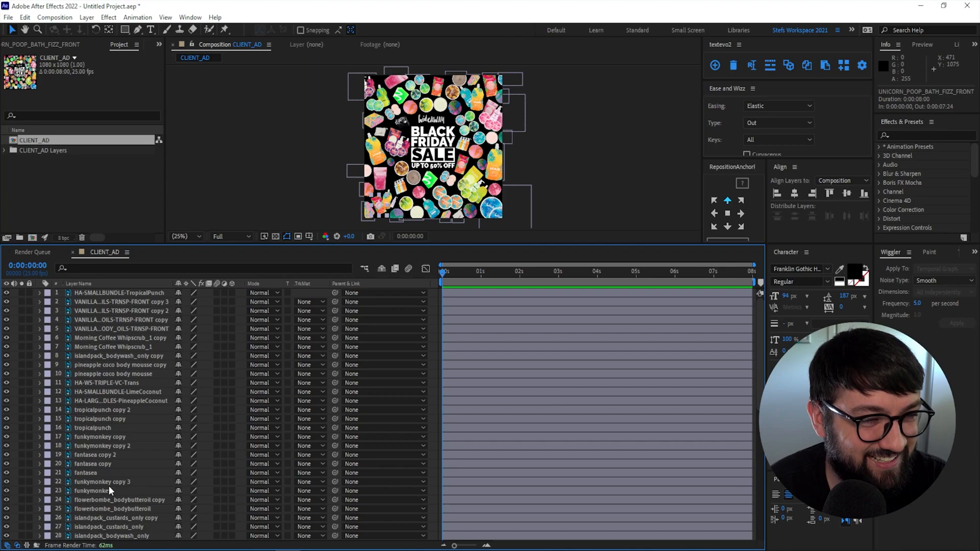
shift+click(101, 292)
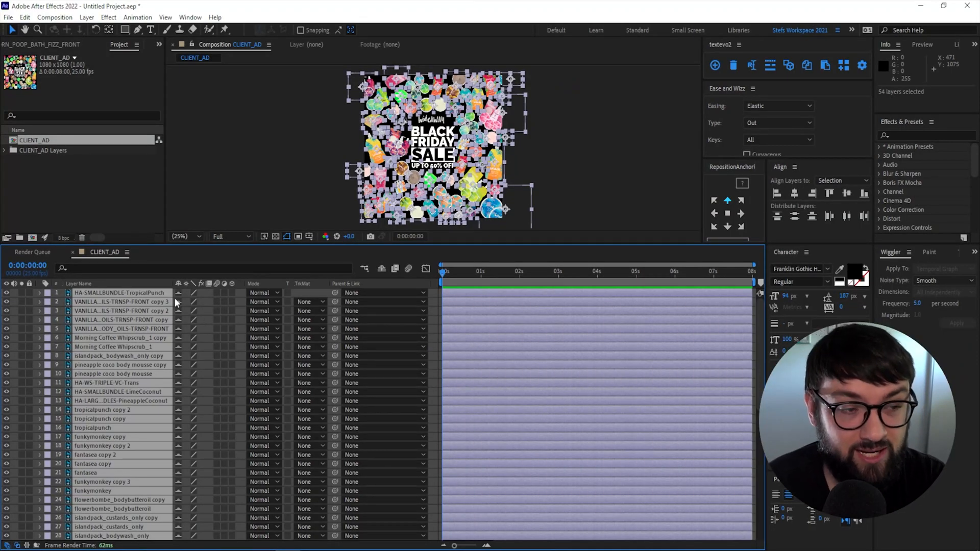
click(382, 269)
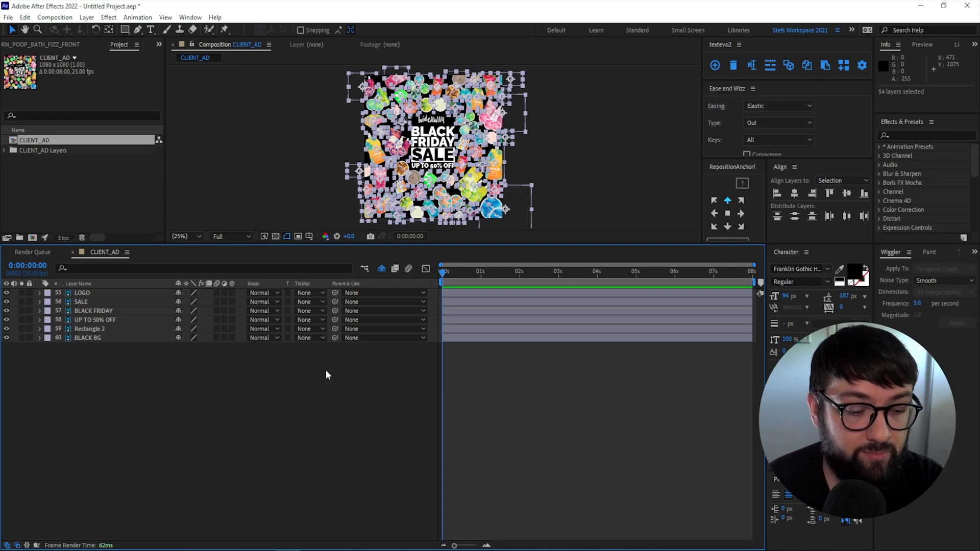
- Label product layers 1 to 54 green, and hide them in both the composition view and the timeline
click(381, 268)
click(91, 292)
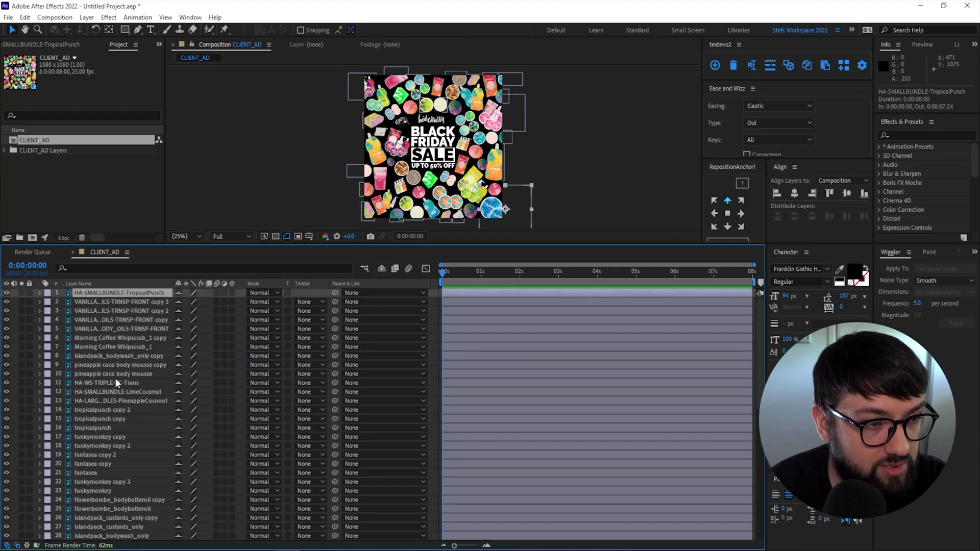
scroll(115, 378, down, 10)
shift+click(62, 479)
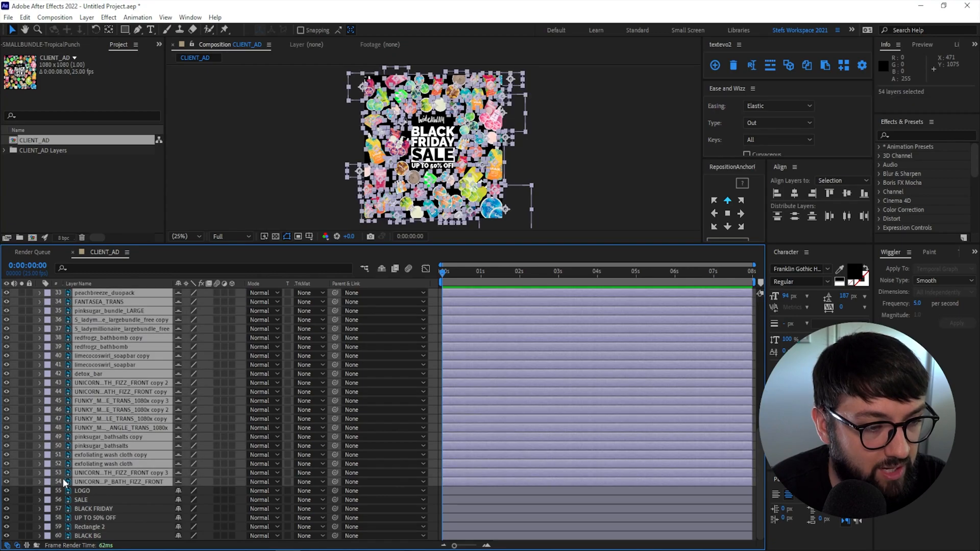
click(48, 486)
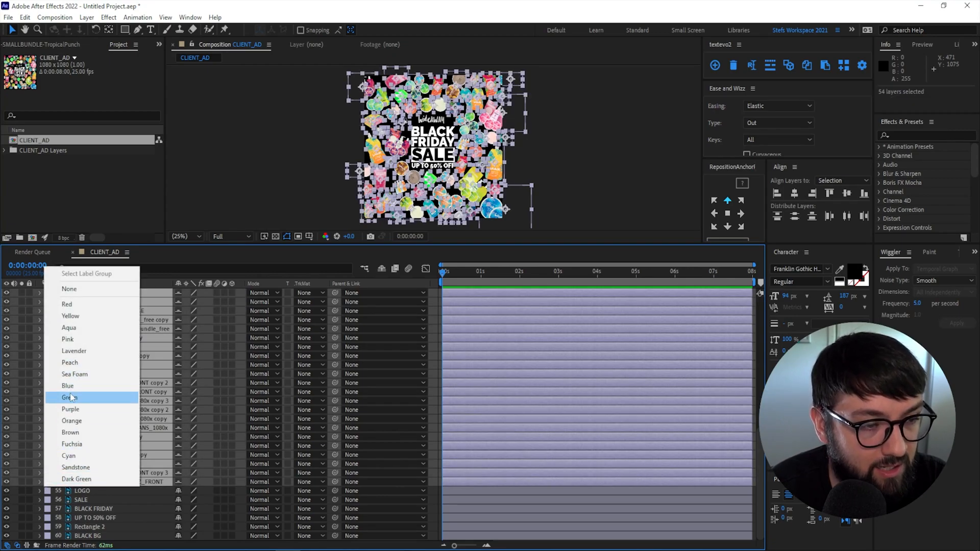
click(101, 399)
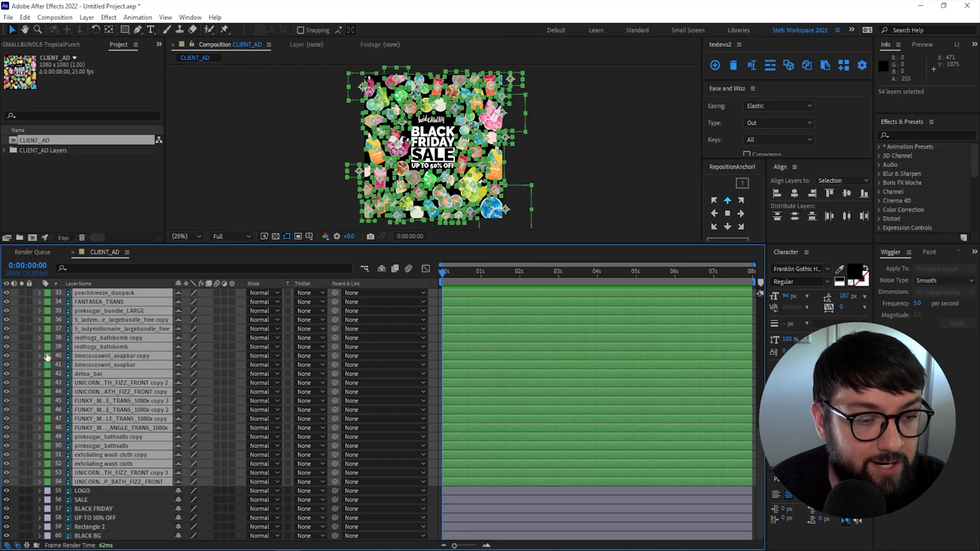
click(6, 338)
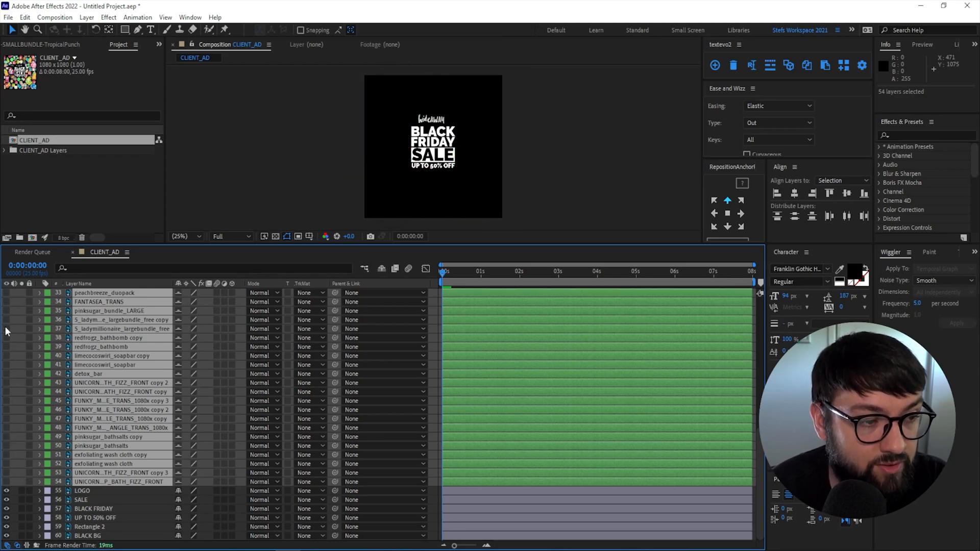
click(382, 269)
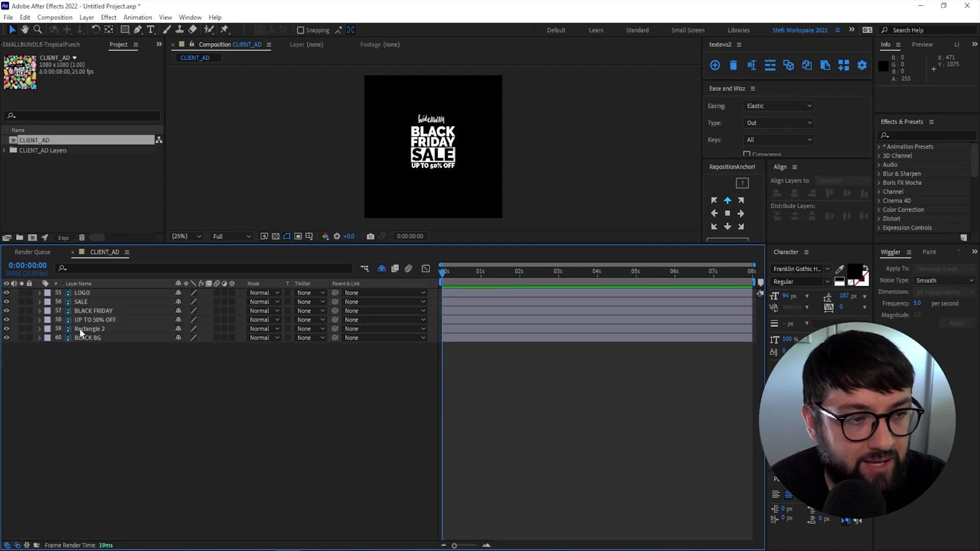
- Lock the BLACK BG layer and test that it can no longer be selected
click(94, 338)
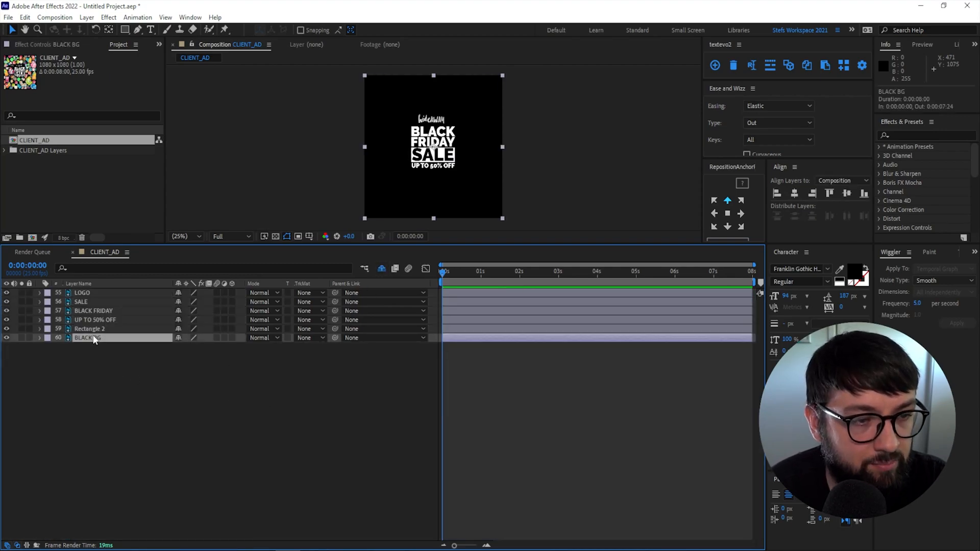
click(29, 338)
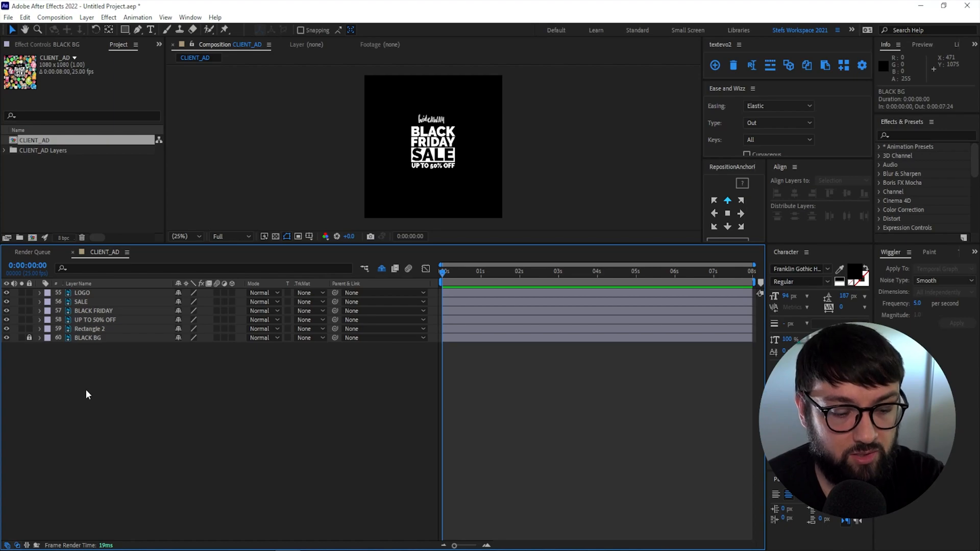
drag(138, 403, 105, 289)
click(115, 338)
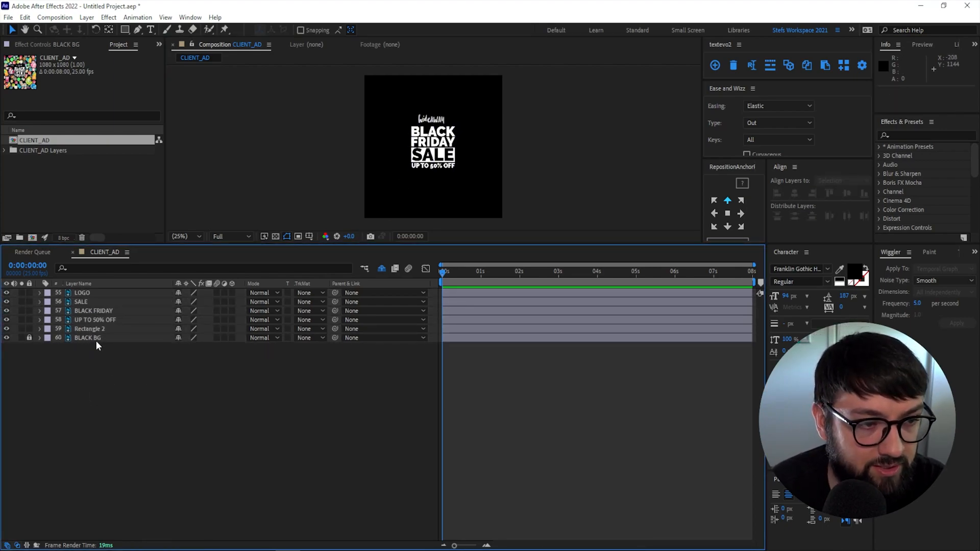
- Move the SALE layer directly above Rectangle 2 in the layer order, and select Rectangle 2
click(93, 328)
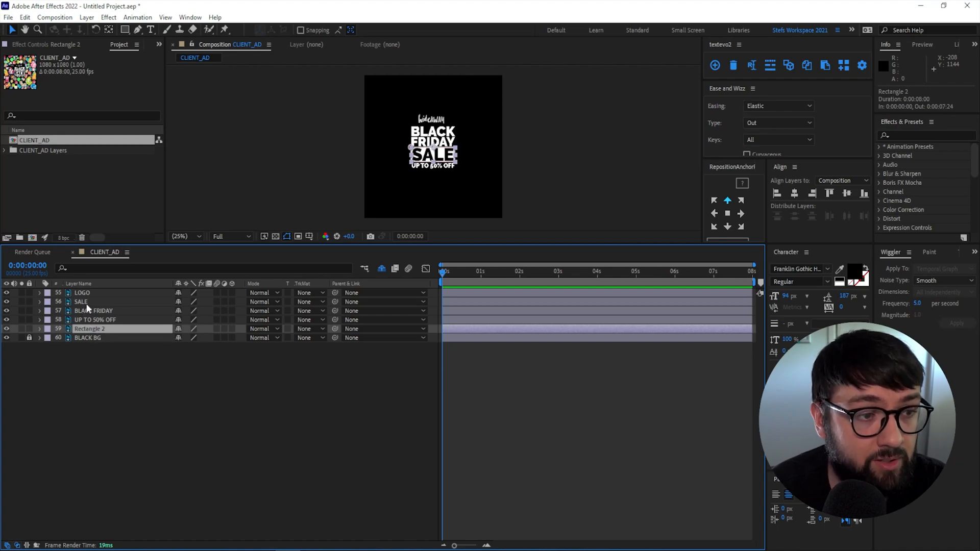
click(84, 304)
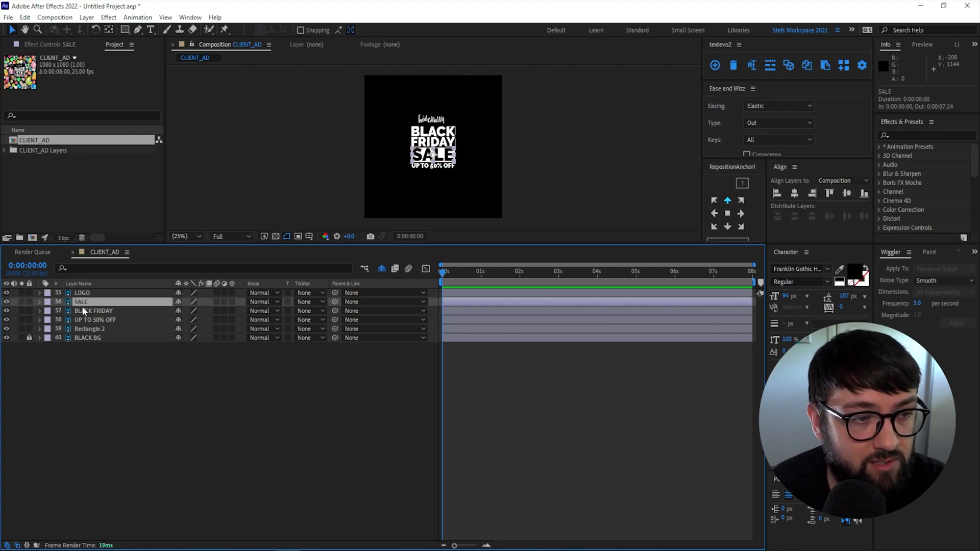
drag(82, 306, 95, 324)
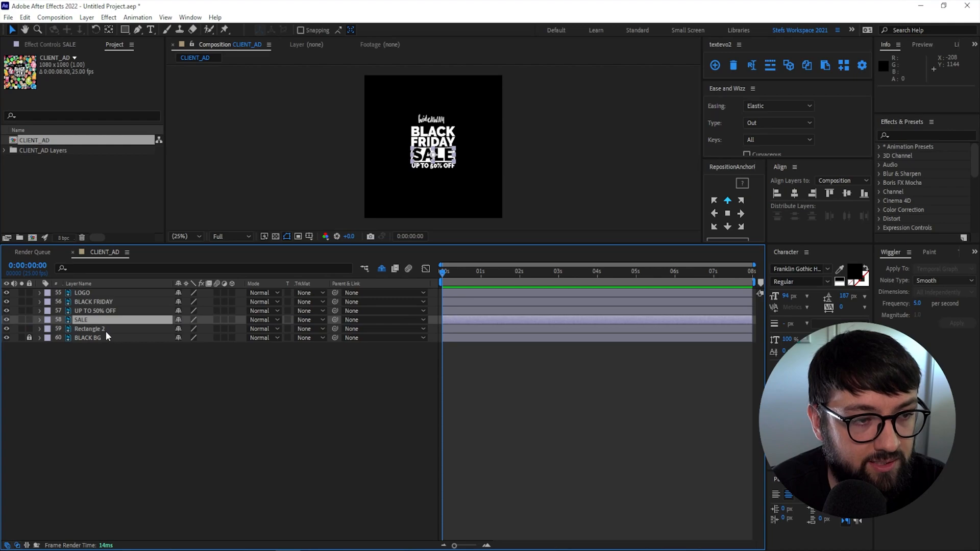
click(113, 330)
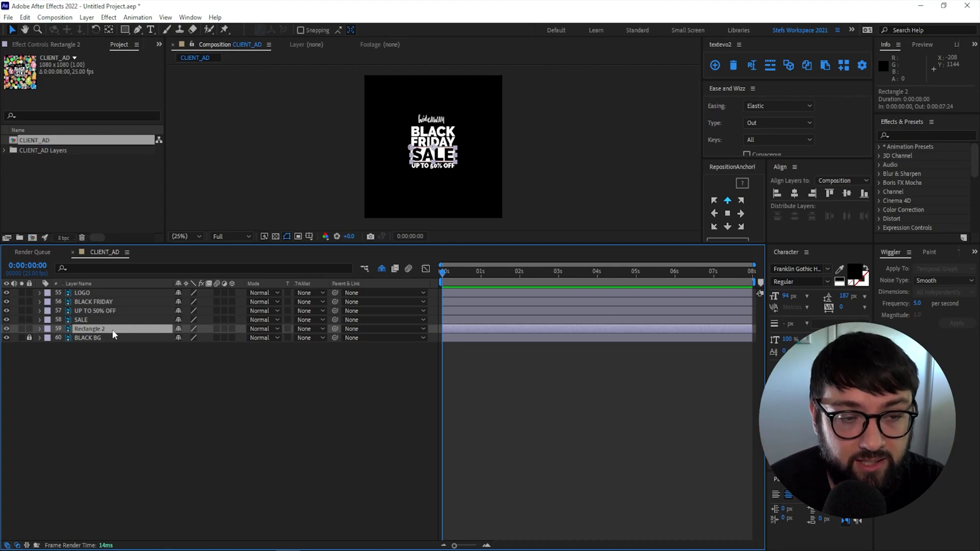
- Parent Rectangle 2 to the SALE layer, and test the link by moving SALE in the composition and undoing the move
click(374, 329)
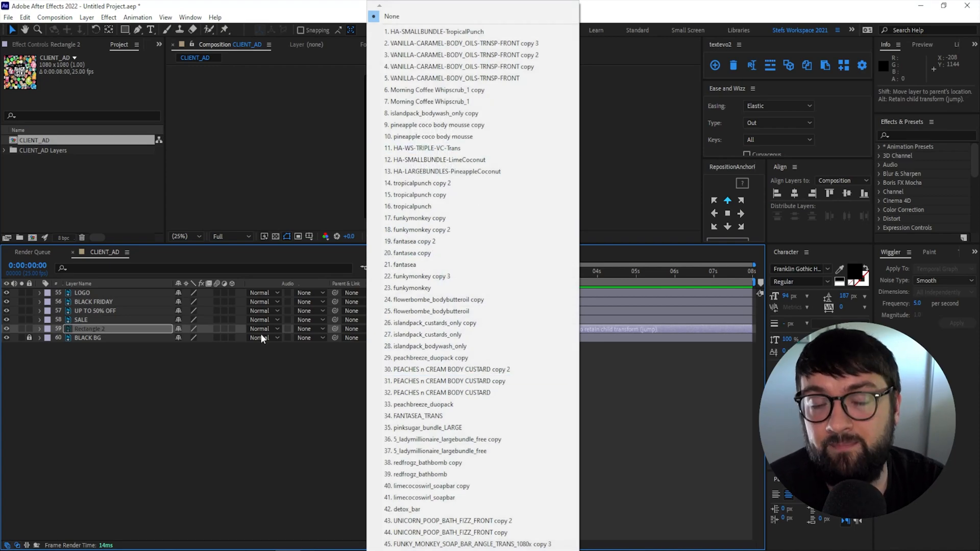
click(277, 414)
drag(334, 329, 89, 319)
click(82, 320)
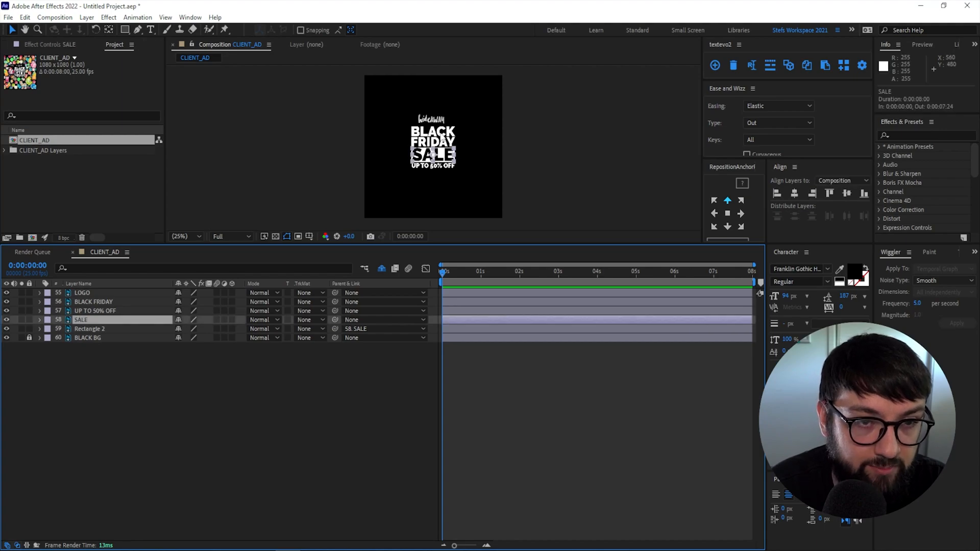
drag(439, 155, 451, 180)
key(ctrl+z)
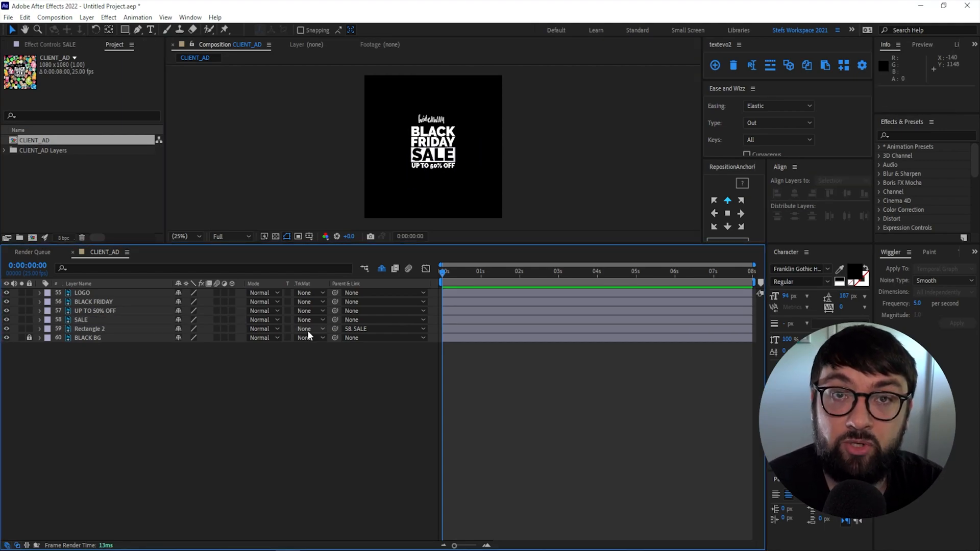
- Duplicate the CLIENT_AD composition in the project and rename the copy CLIENT_AD SCALE
click(56, 173)
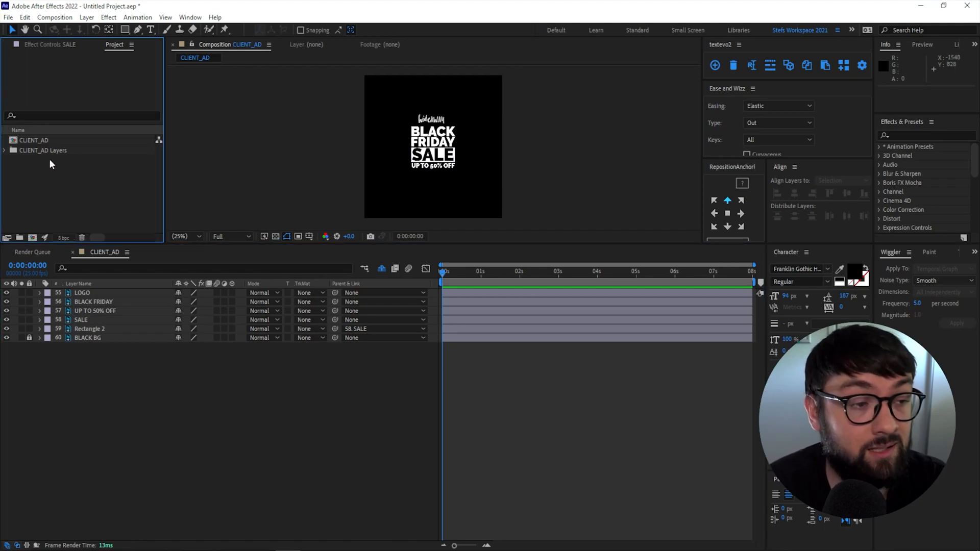
click(37, 137)
click(24, 17)
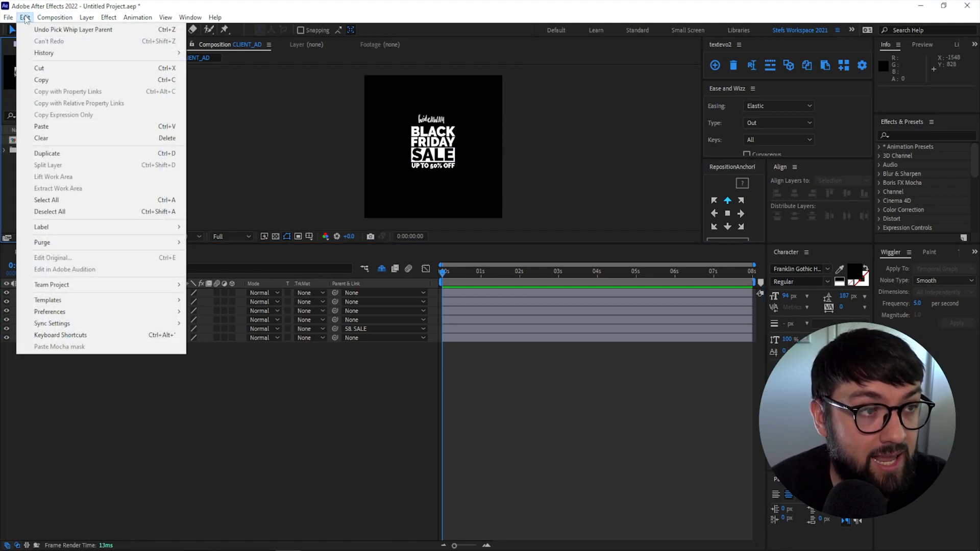
click(56, 153)
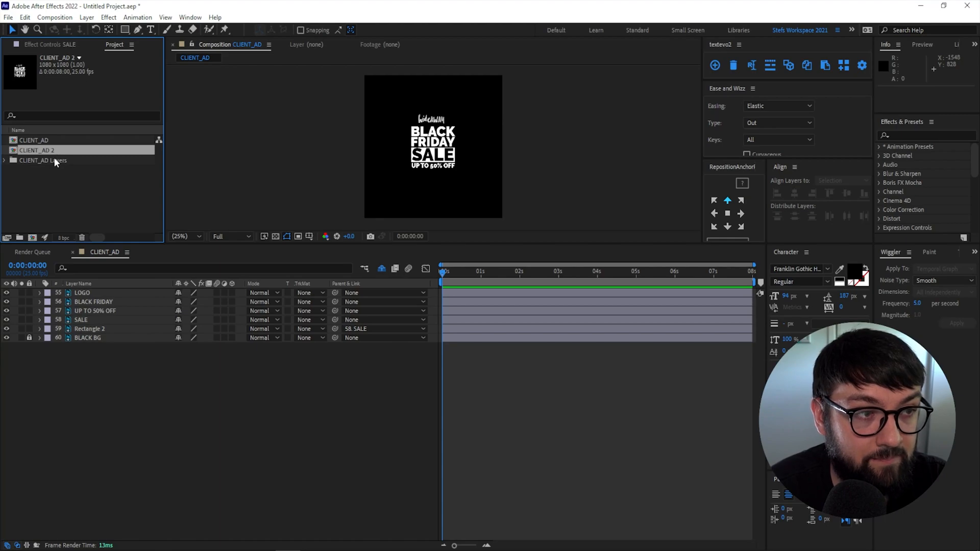
right_click(50, 150)
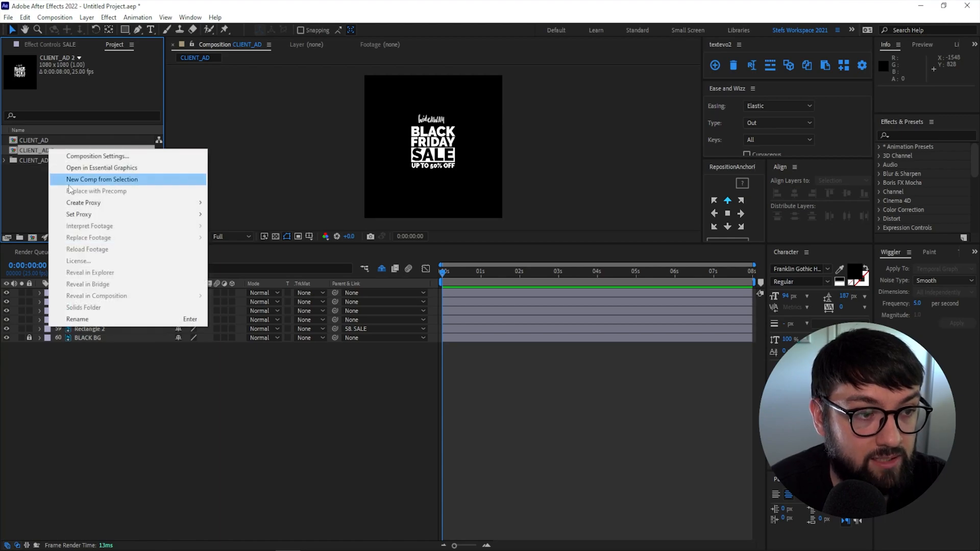
click(76, 319)
click(68, 152)
key(BackSpace)
text(SCALE)
key(Return)
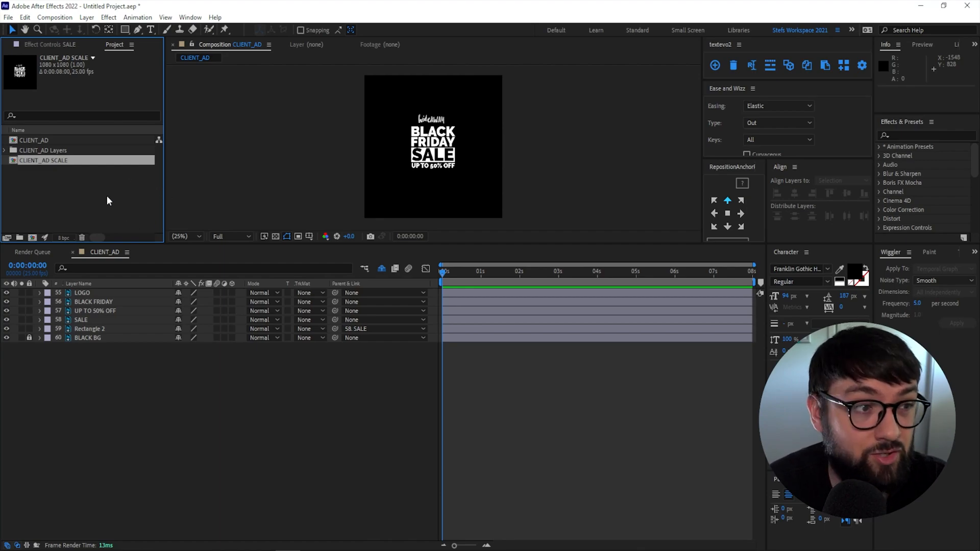
- Rename the original CLIENT_AD composition as CLIENT_AD POSITION
click(43, 140)
right_click(42, 141)
click(70, 310)
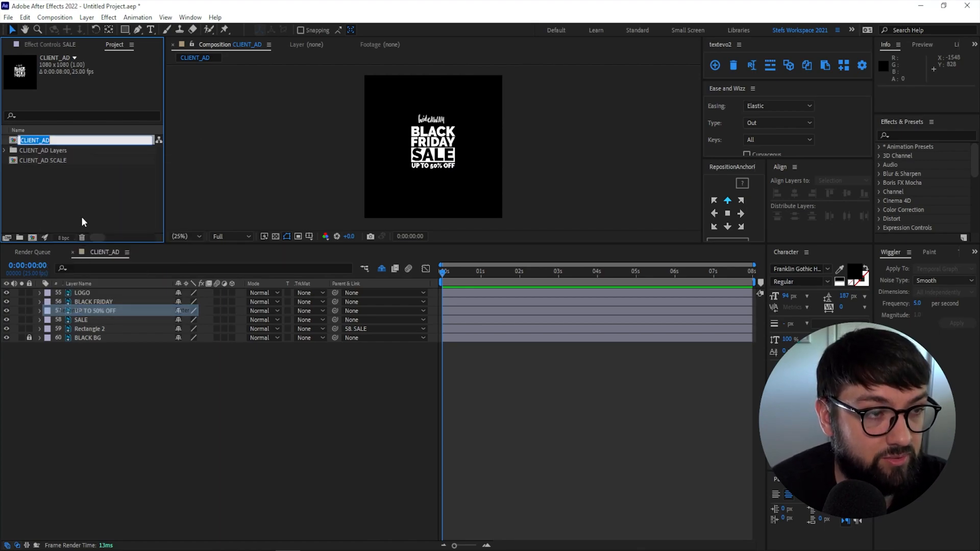
key(End)
text(POSITION)
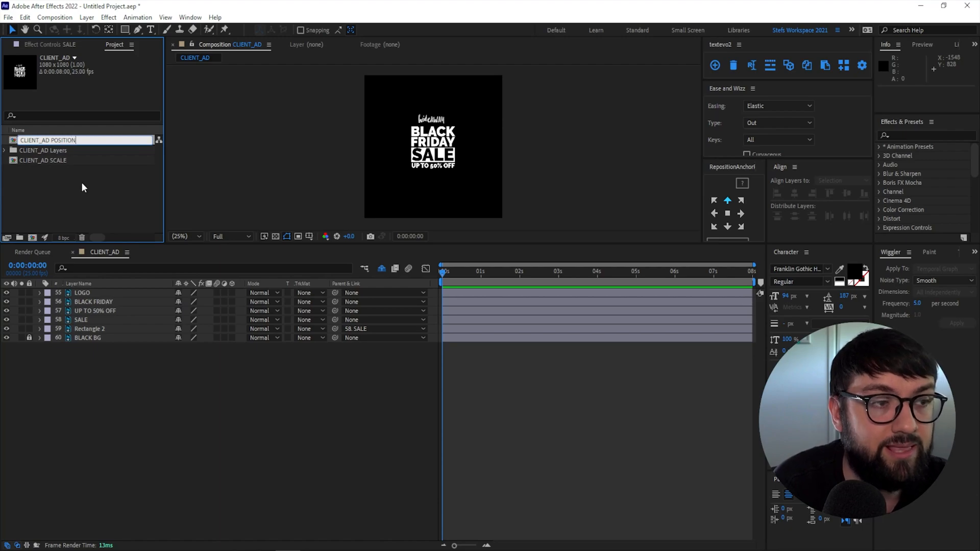
key(Return)
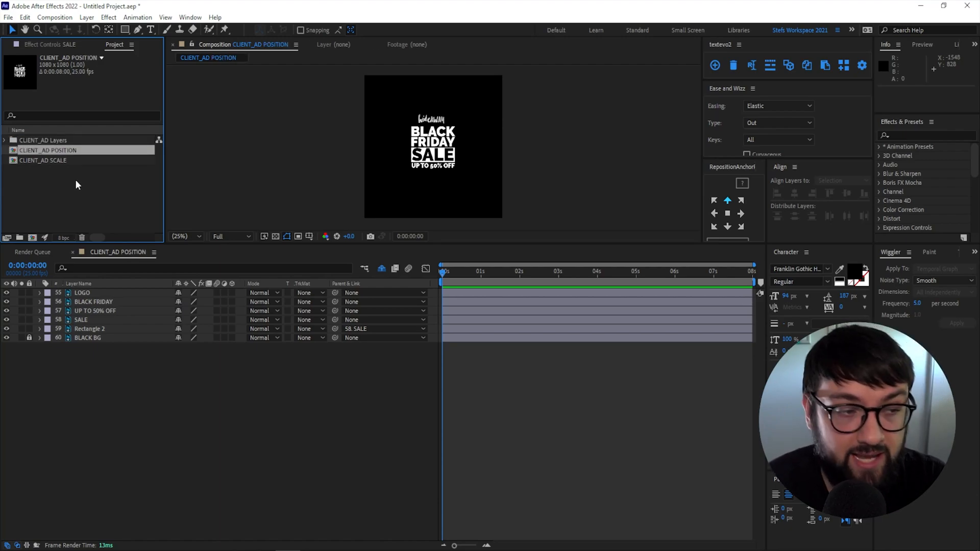
click(98, 200)
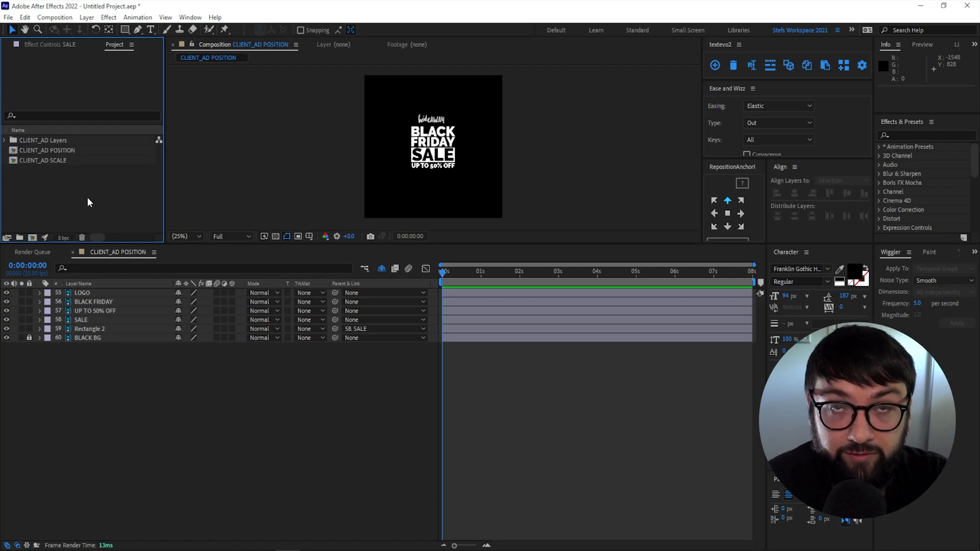
- Select the LOGO, BLACK FRIDAY, UP TO 50% OFF and SALE layers and reveal their Scale properties
click(98, 388)
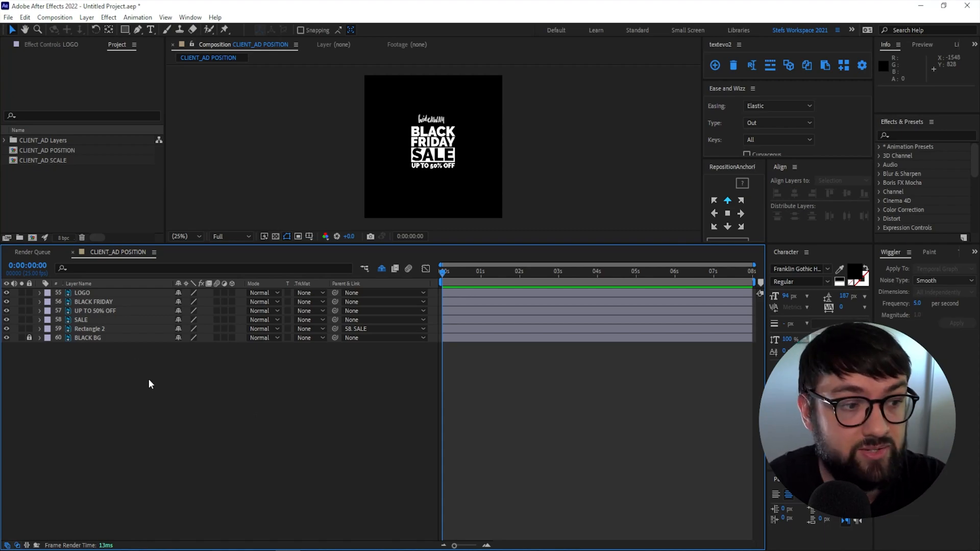
click(115, 293)
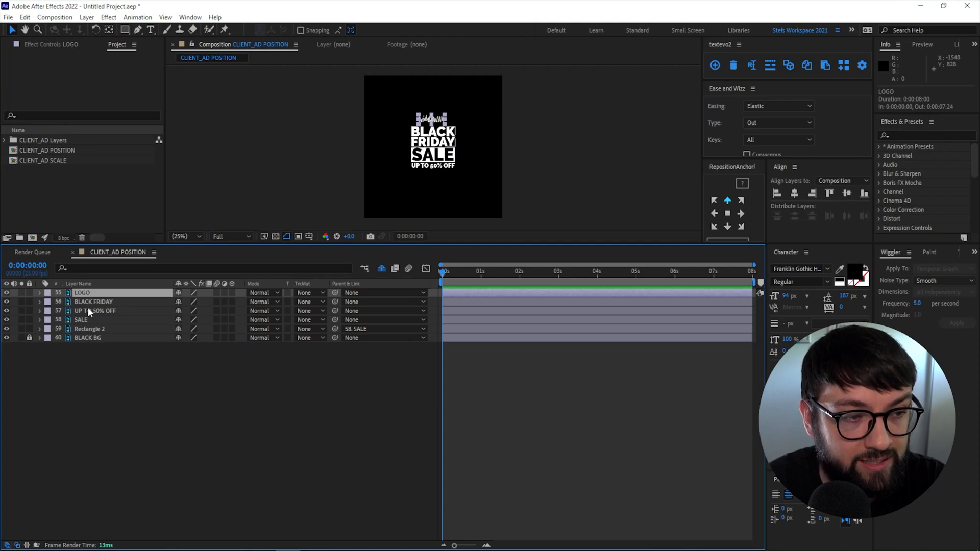
shift+click(85, 319)
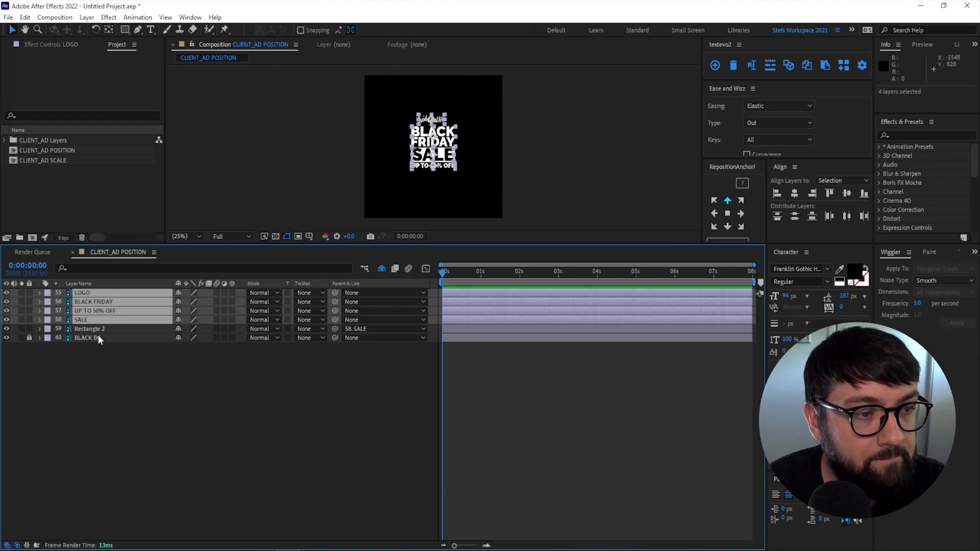
key(s)
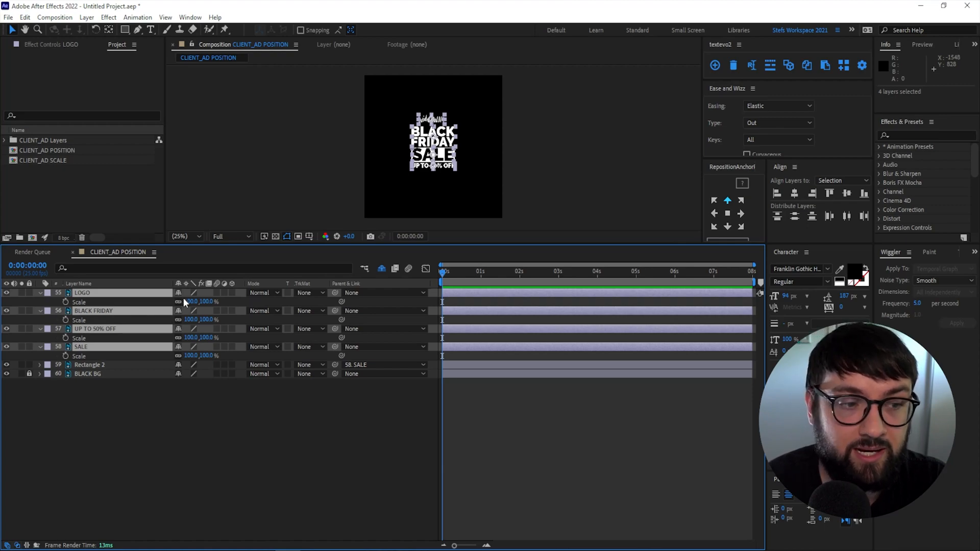
- Try reducing the four selected layers to 58% scale without keyframes, preview playback, and undo the scale change
drag(185, 301, 163, 302)
click(240, 417)
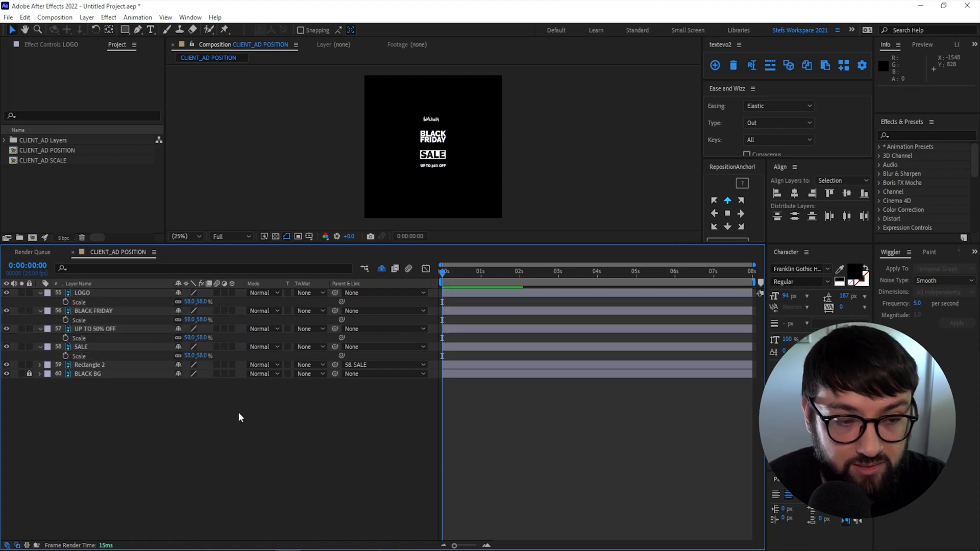
key(space)
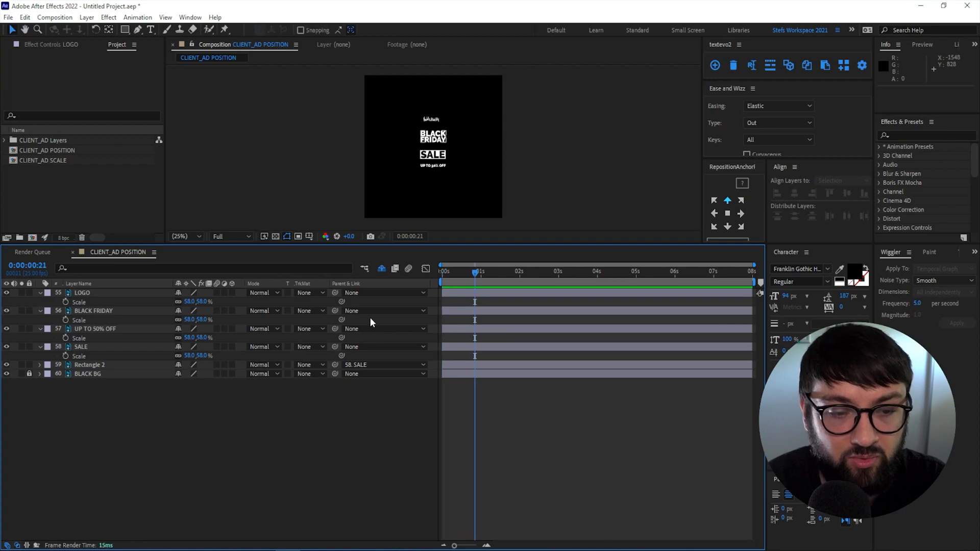
key(ctrl+z)
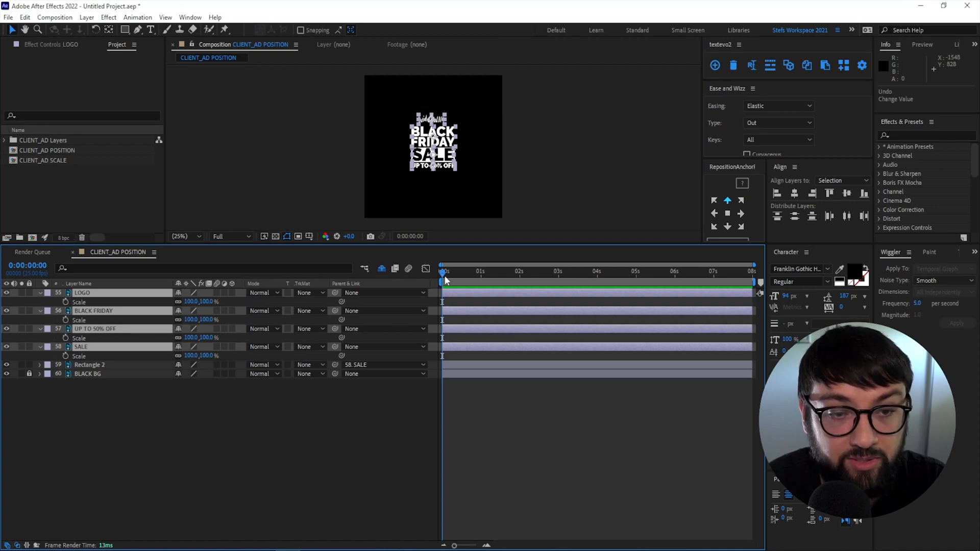
- Add Scale keyframes at 0:00:00:05 for the LOGO, BLACK FRIDAY, UP TO 50% OFF and SALE layers
click(458, 546)
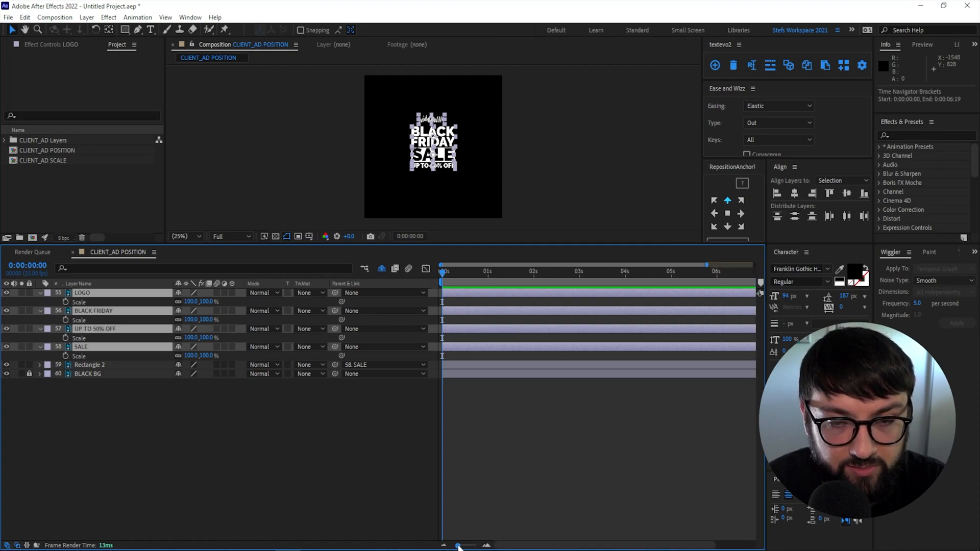
drag(459, 546, 465, 546)
click(448, 271)
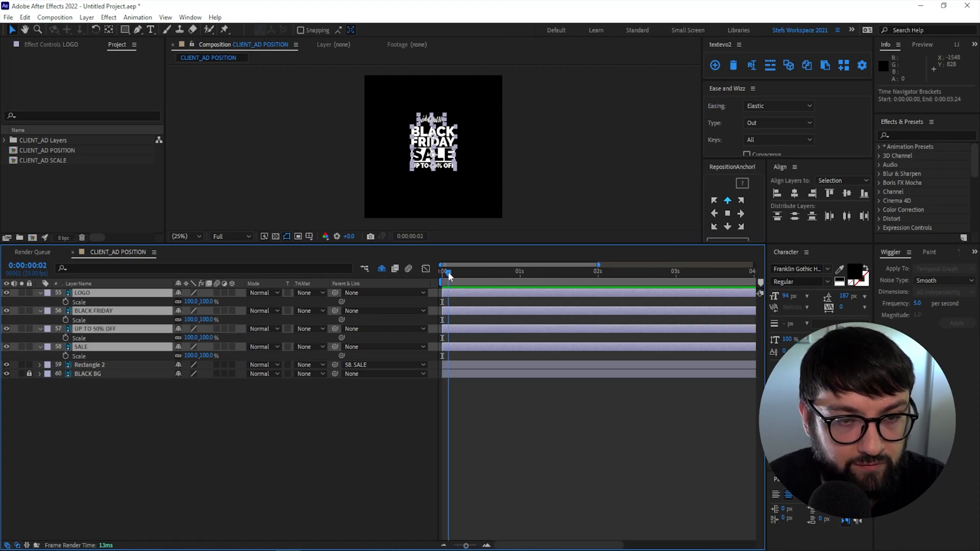
drag(448, 272, 458, 271)
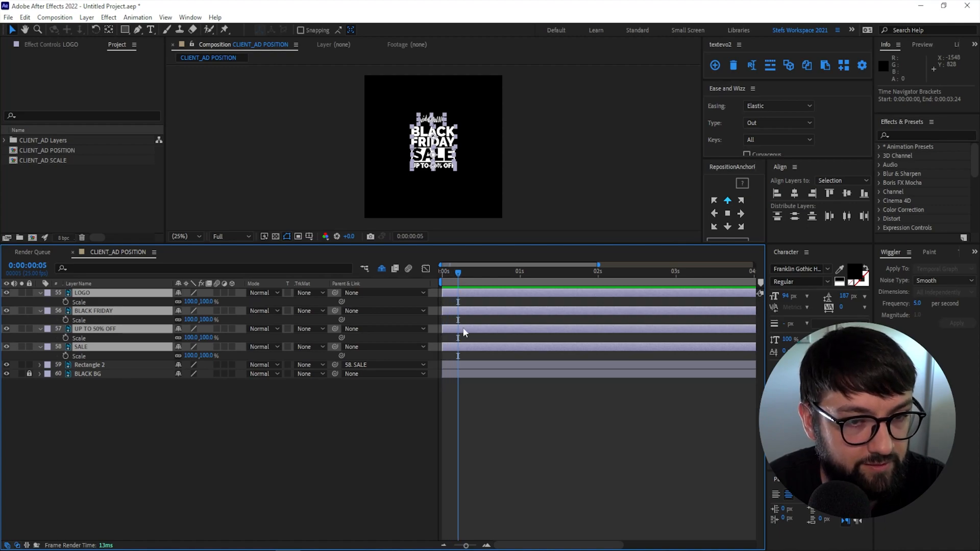
click(66, 301)
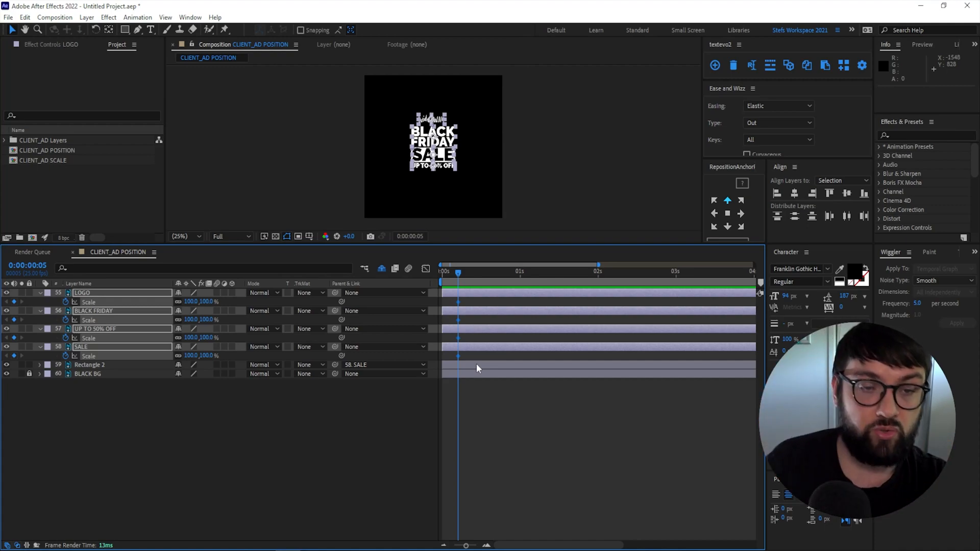
- Set the Scale of the four selected layers to 0% at 0:00:00:00, and deselect them
drag(458, 274, 442, 276)
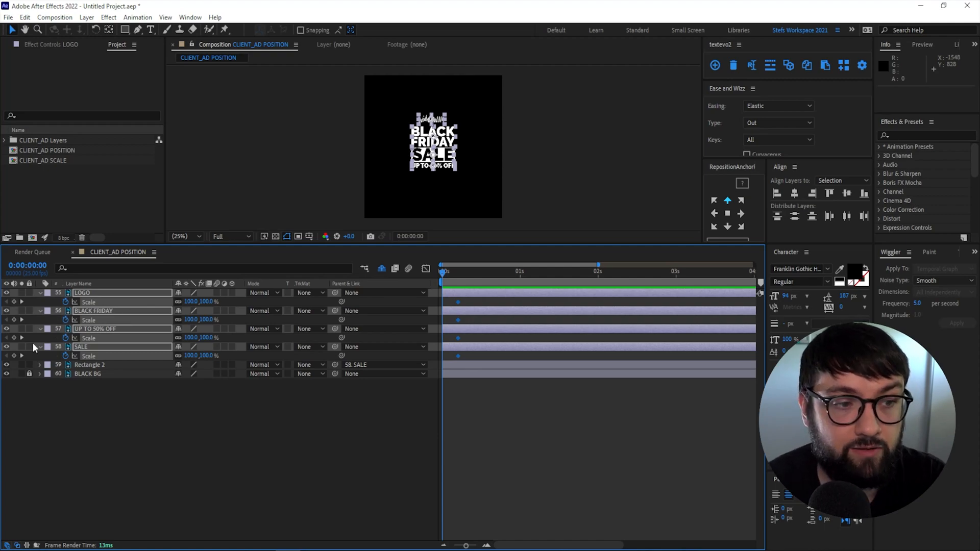
click(191, 301)
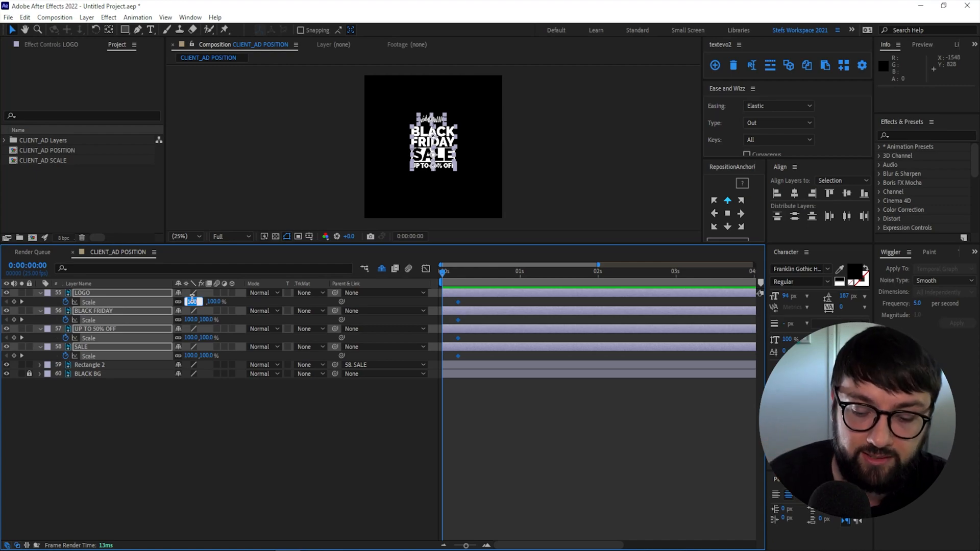
text(0)
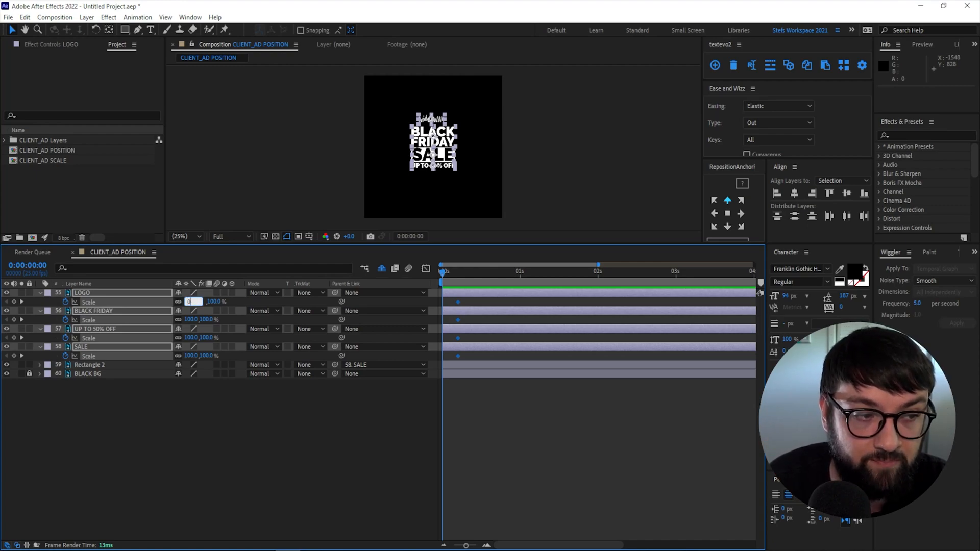
key(Return)
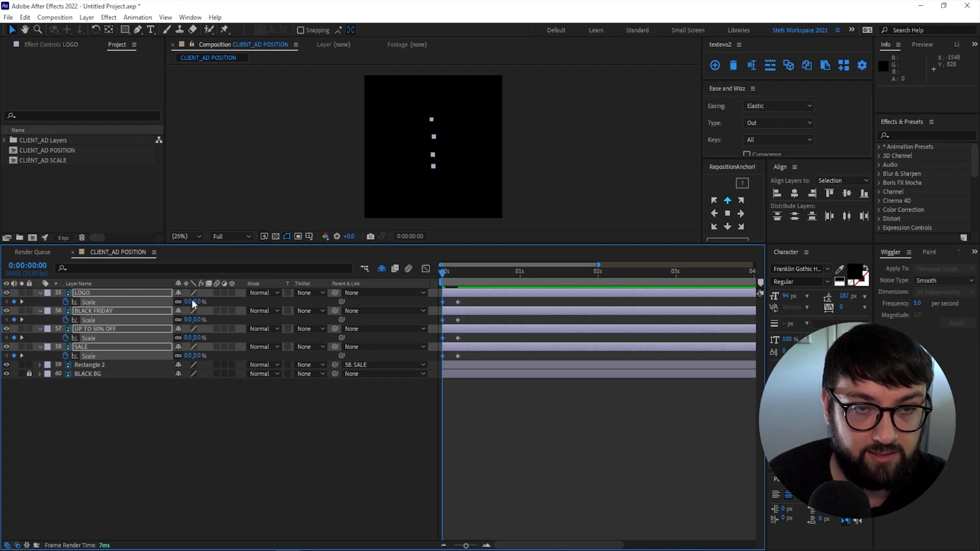
click(340, 491)
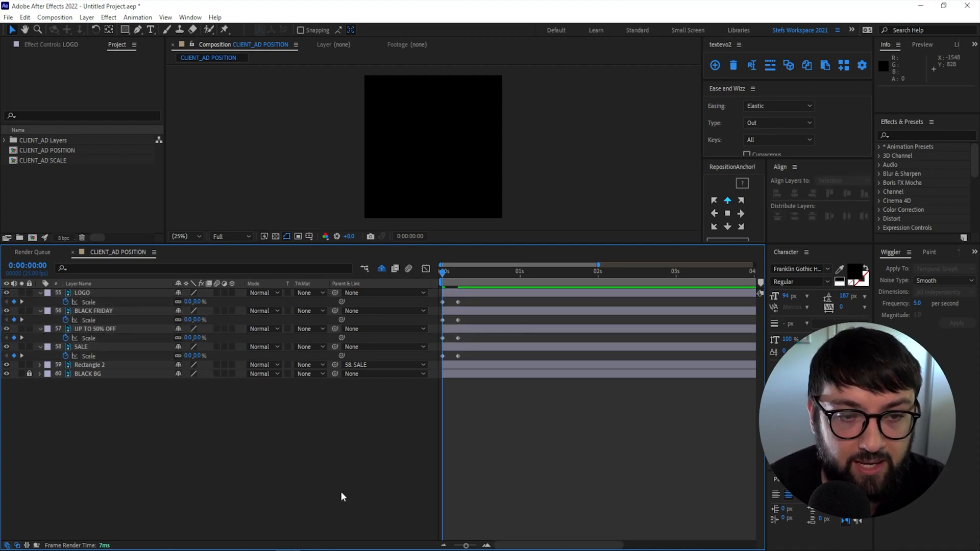
- Preview the scale-in animation of the logo and text layers several times
key(space)
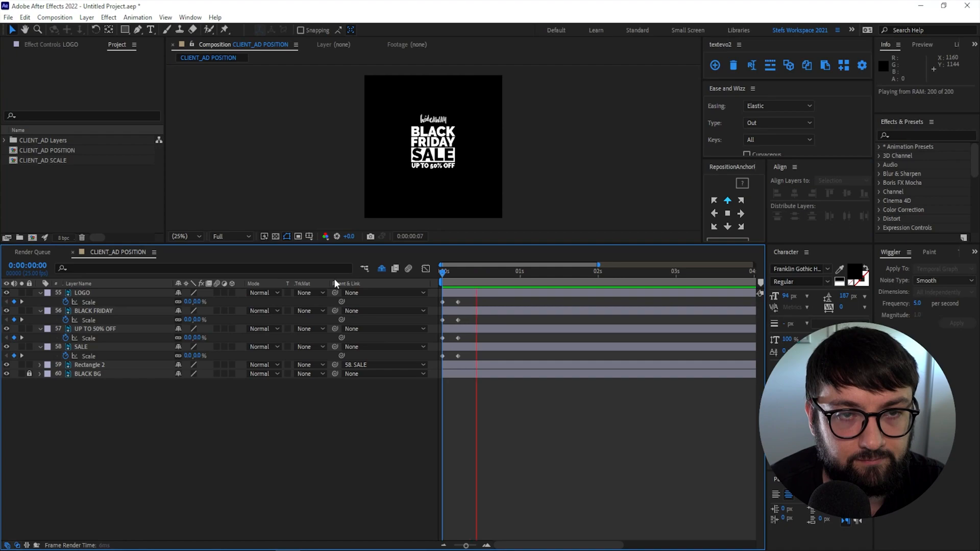
key(space)
key(space)
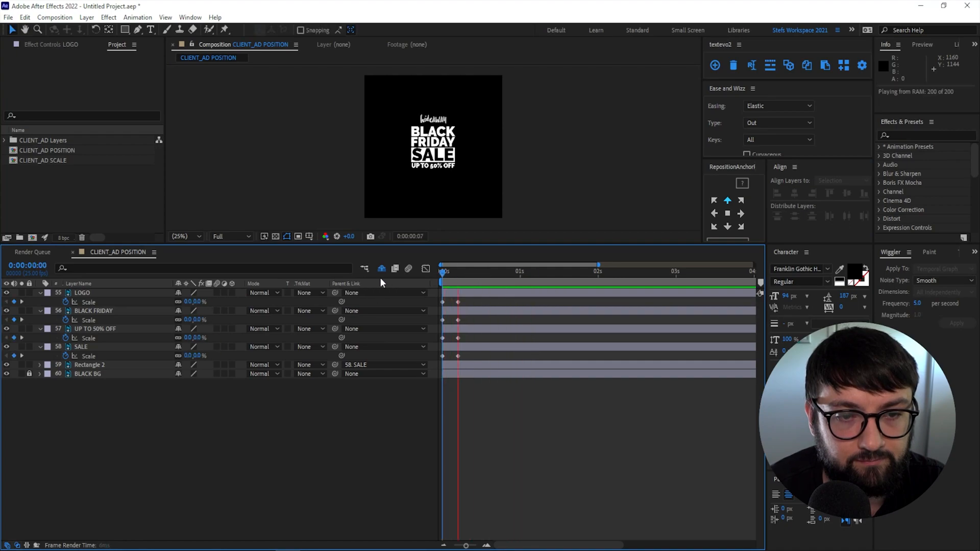
key(space)
key(space)
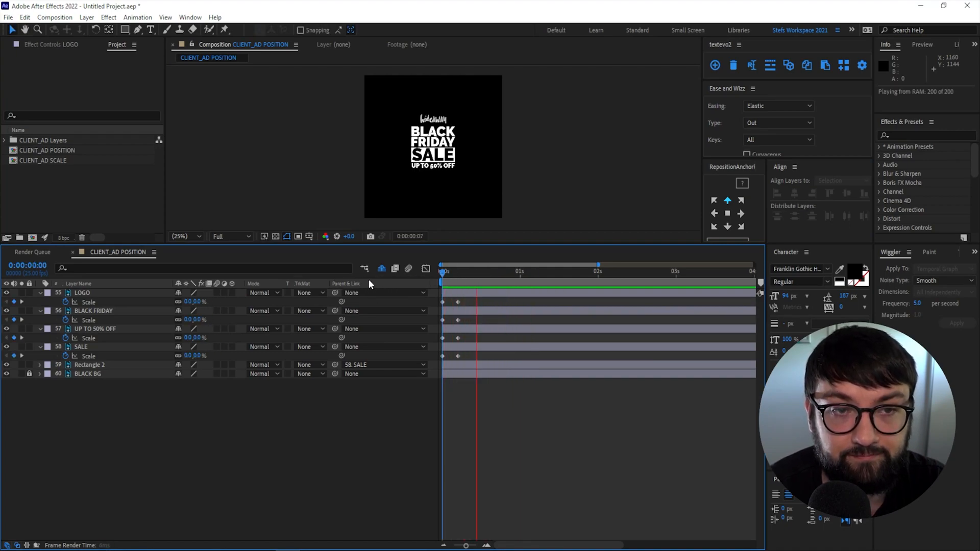
key(space)
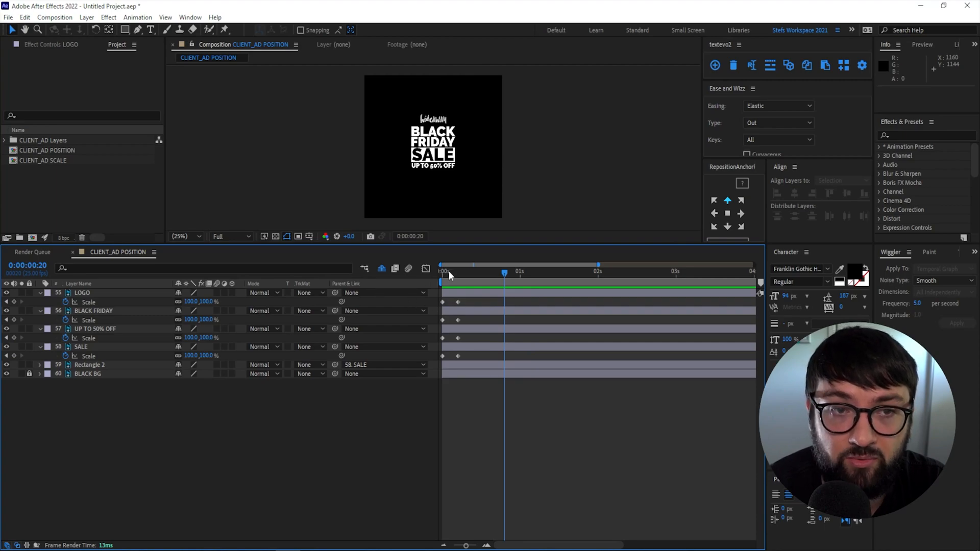
key(space)
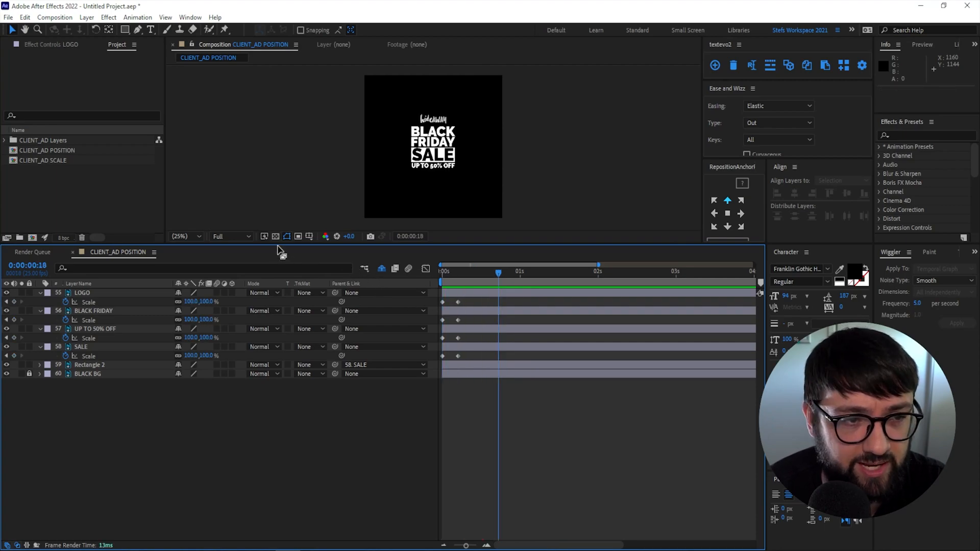
- Enlarge the composition view and move the current time to 0:00:00:12
drag(280, 245, 357, 338)
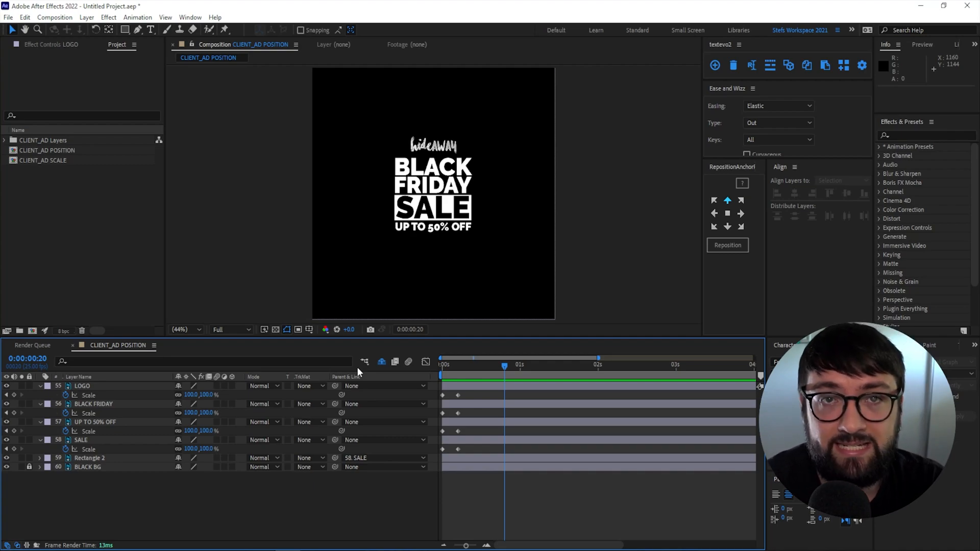
mouse_move(482, 363)
mouse_down()
mouse_move(421, 369)
mouse_move(479, 375)
mouse_up()
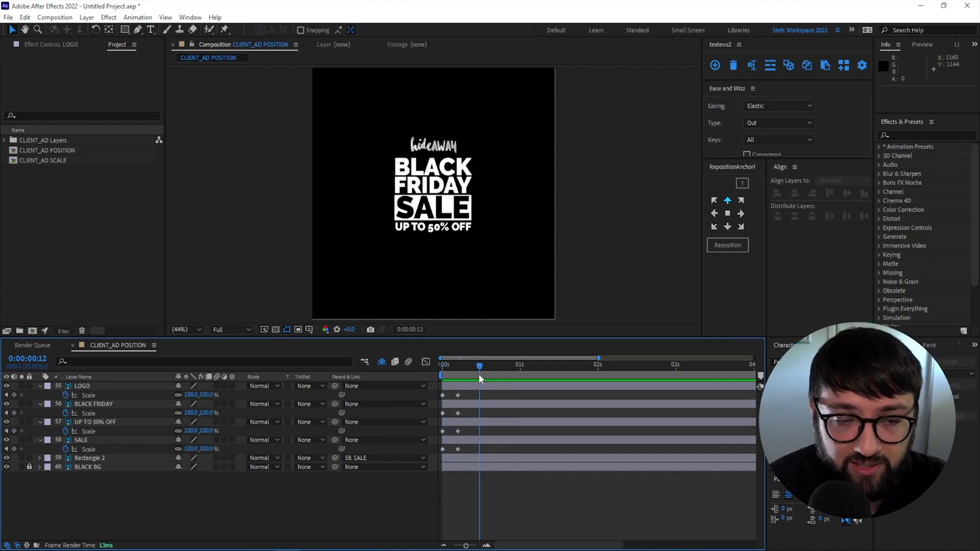
- Examine the LOGO layer's linear Scale curve in the Graph Editor and preview the scale-in animation
click(93, 397)
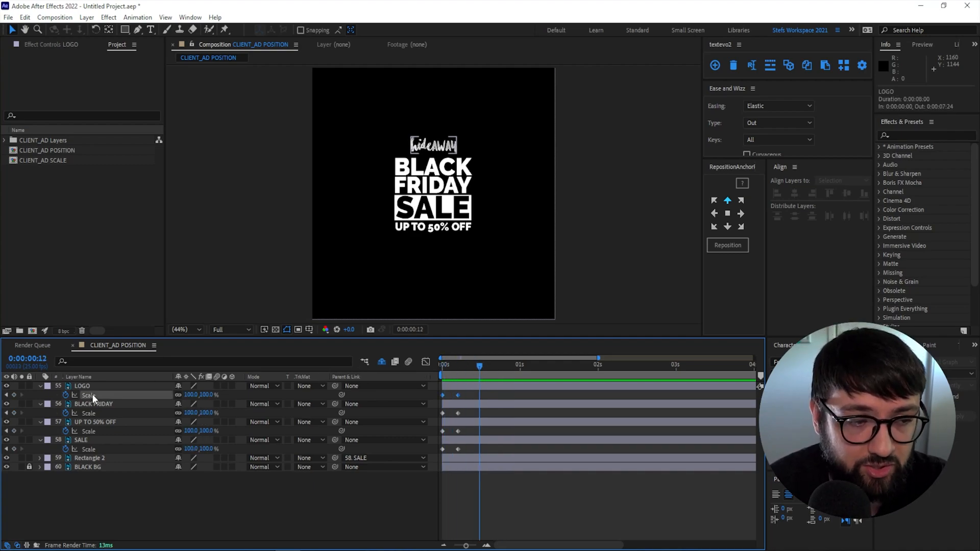
click(425, 362)
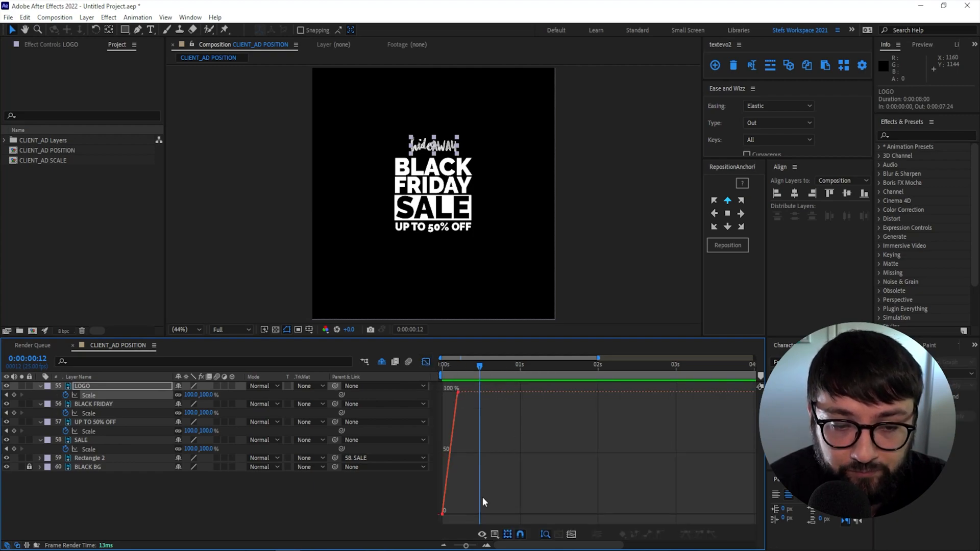
drag(465, 545, 475, 547)
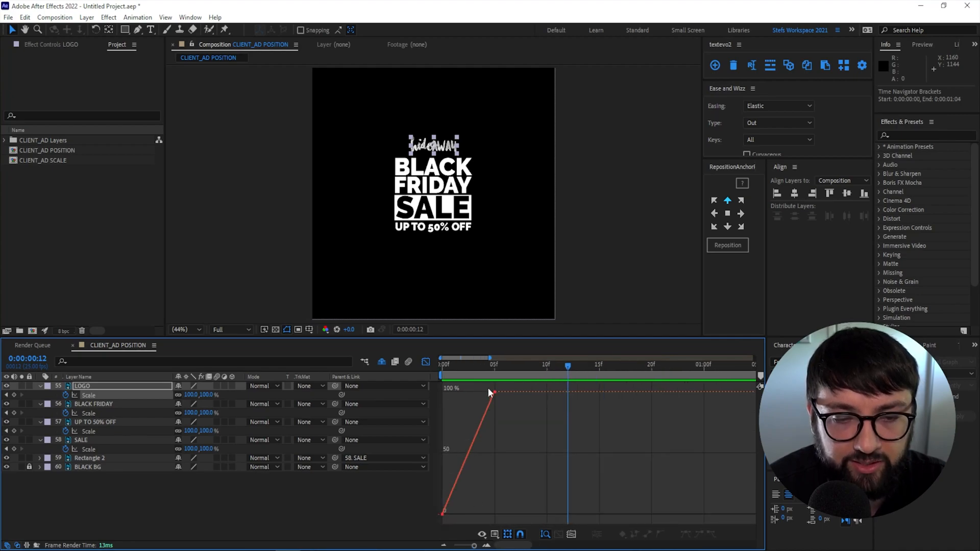
click(444, 364)
key(space)
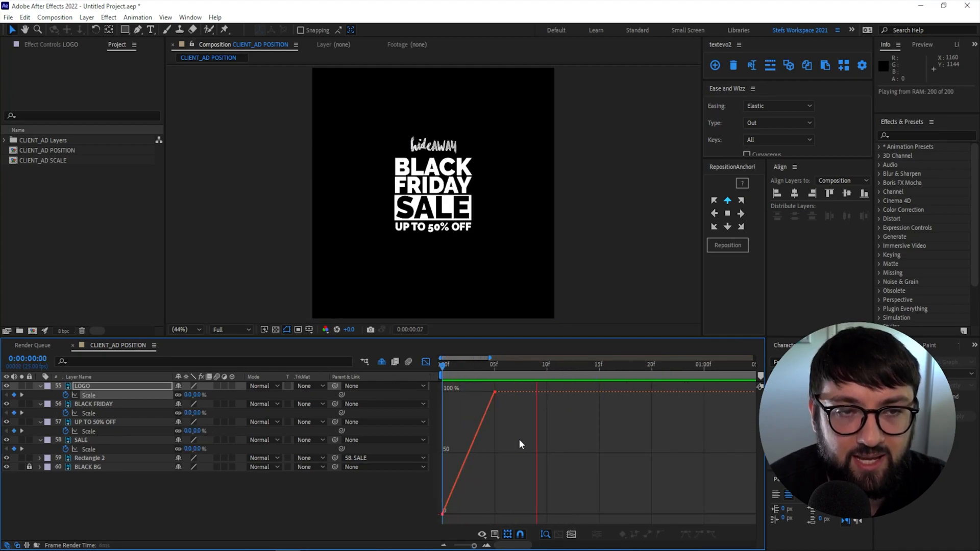
key(space)
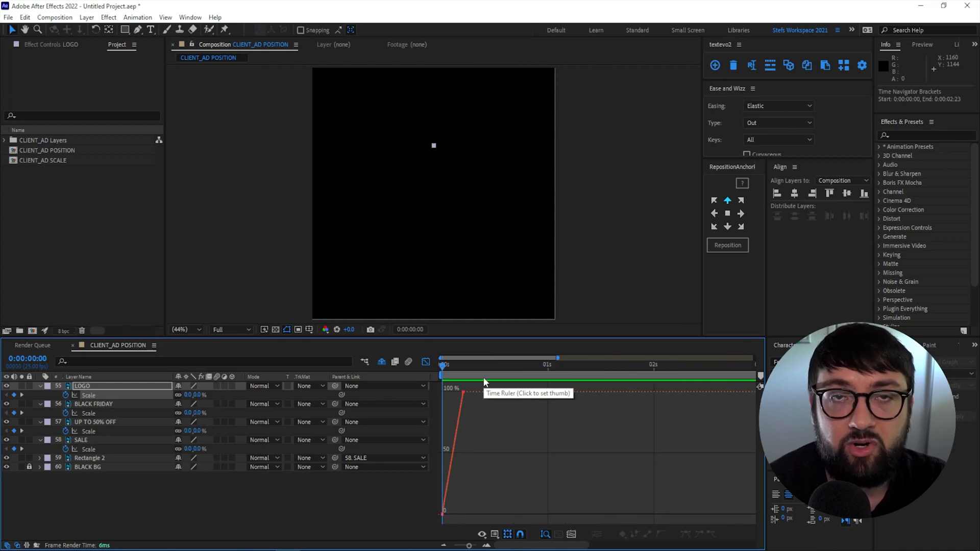
key(space)
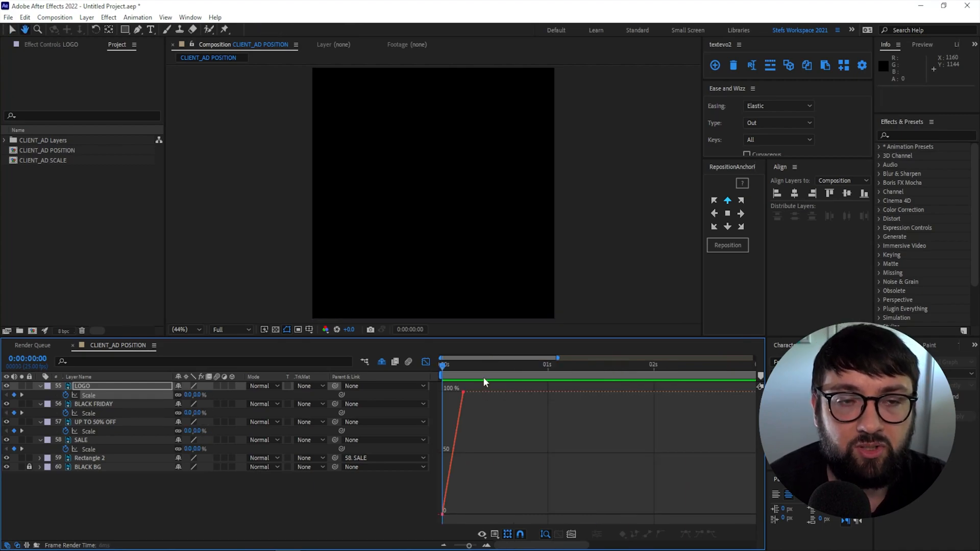
key(space)
click(426, 362)
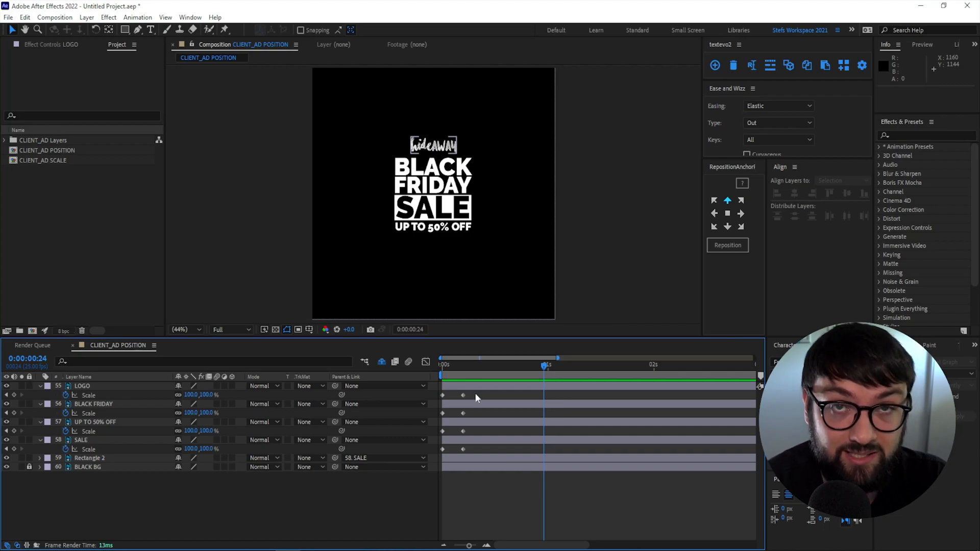
- Try Easy Ease from the Keyframe Assistant on the LOGO layer's two Scale keyframes
drag(474, 393, 430, 408)
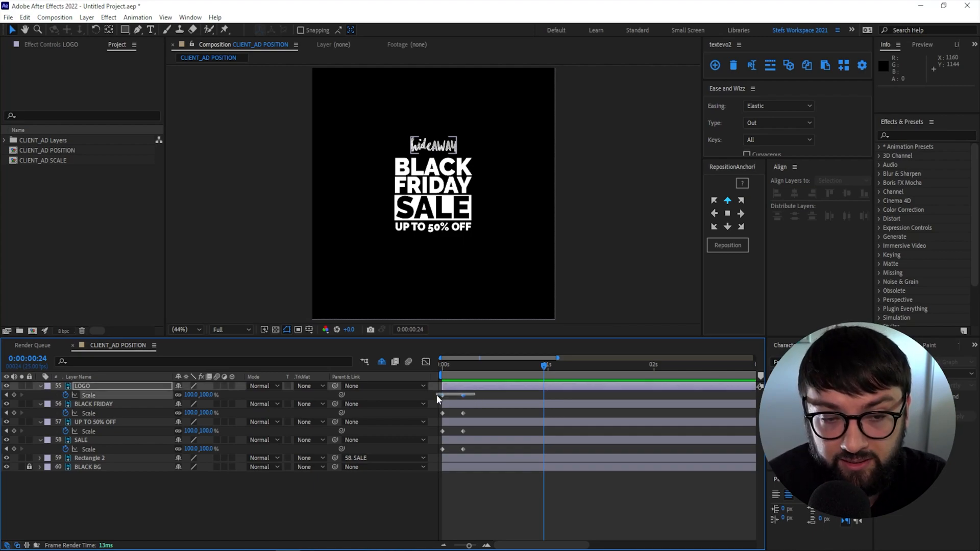
right_click(463, 395)
mouse_move(510, 526)
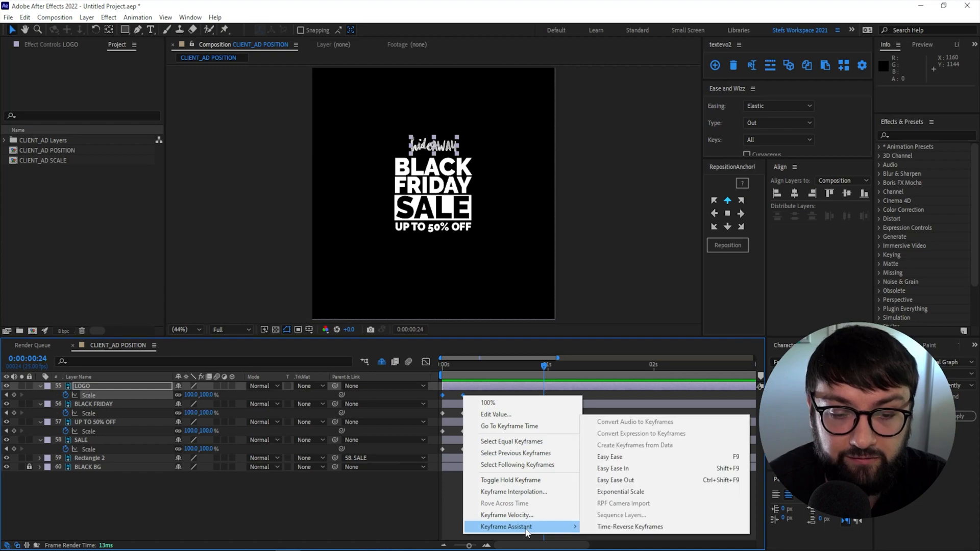
click(610, 456)
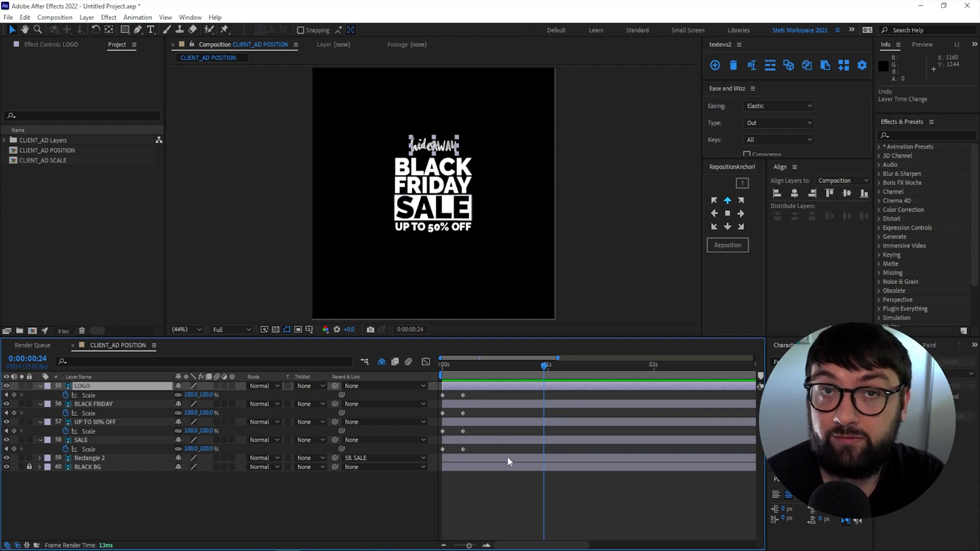
- Apply Easy Ease to both LOGO Scale keyframes and inspect the eased curve in the Graph Editor
drag(470, 390, 438, 400)
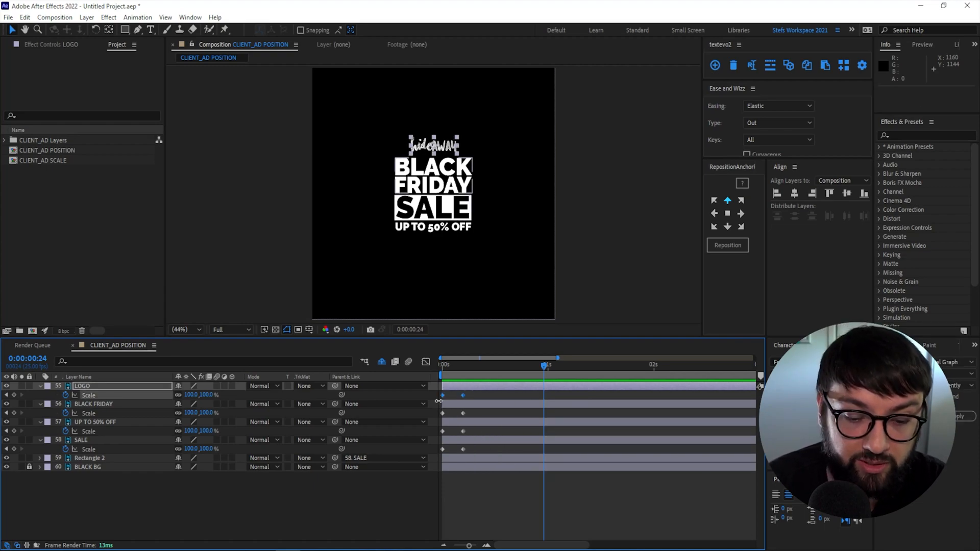
key(F9)
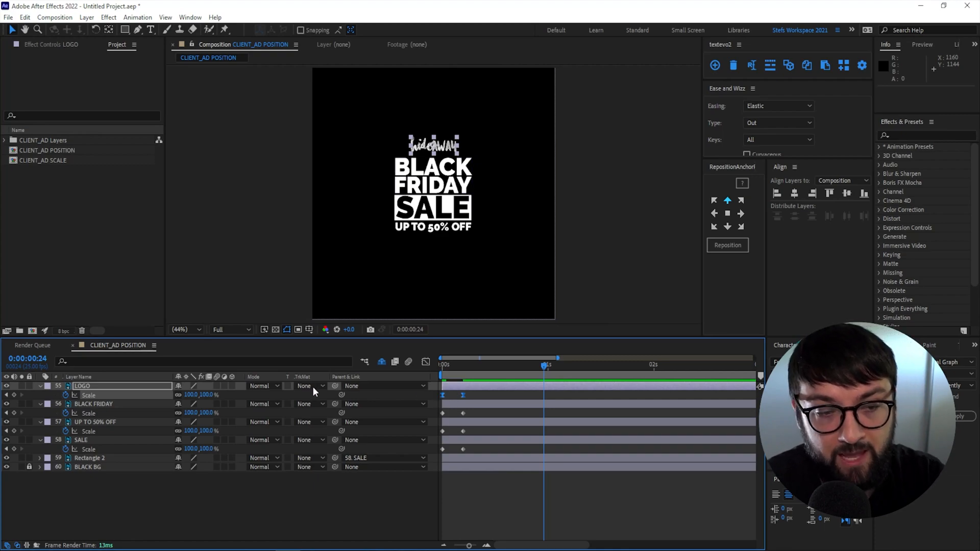
click(424, 362)
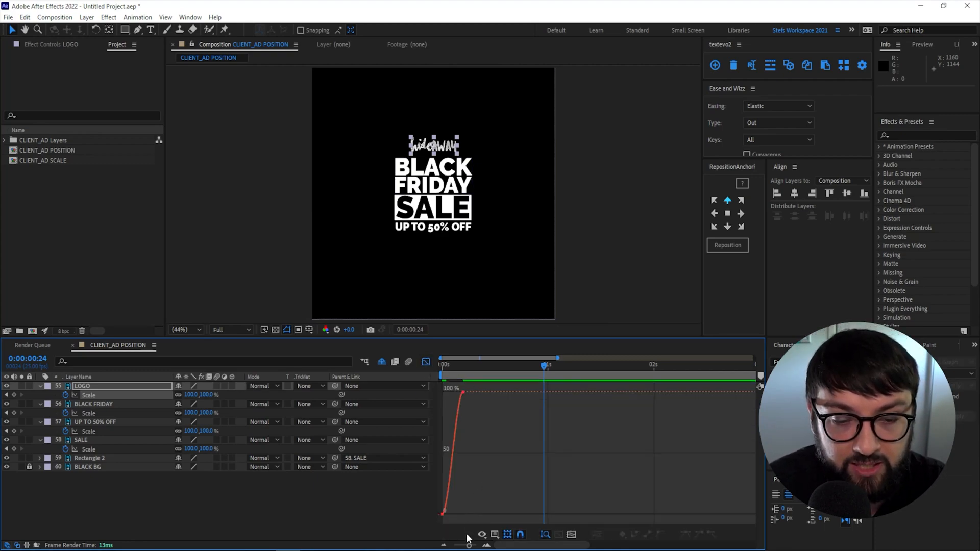
drag(469, 546, 473, 546)
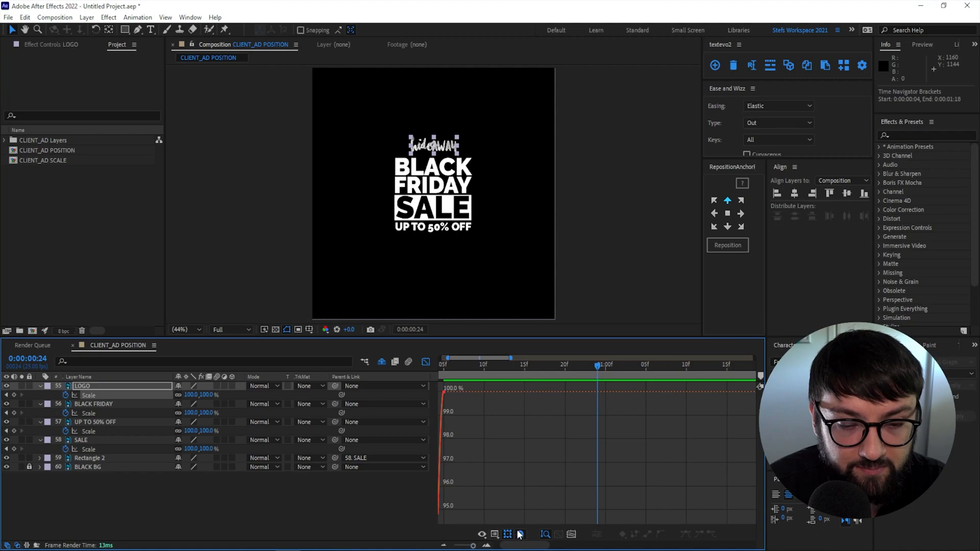
drag(535, 546, 525, 546)
drag(486, 372, 453, 371)
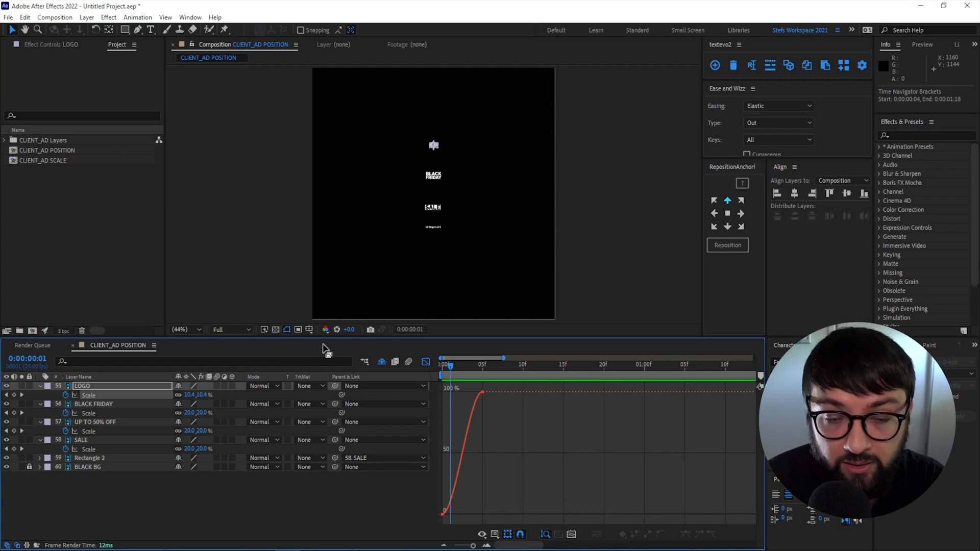
click(426, 363)
- Apply Easy Ease to the Scale keyframes of BLACK FRIDAY, UP TO 50% OFF and SALE, and preview the animation from the start
key(Home)
drag(496, 412, 437, 456)
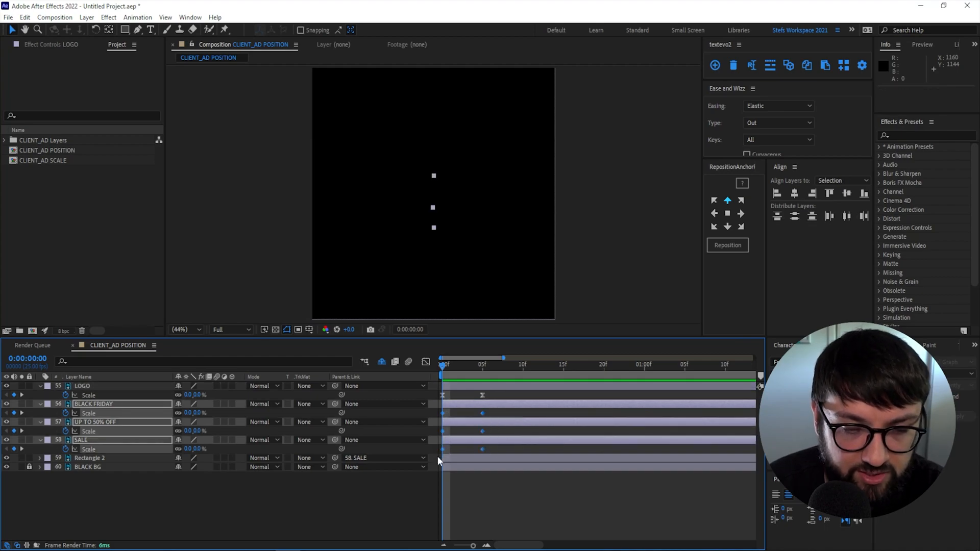
click(524, 489)
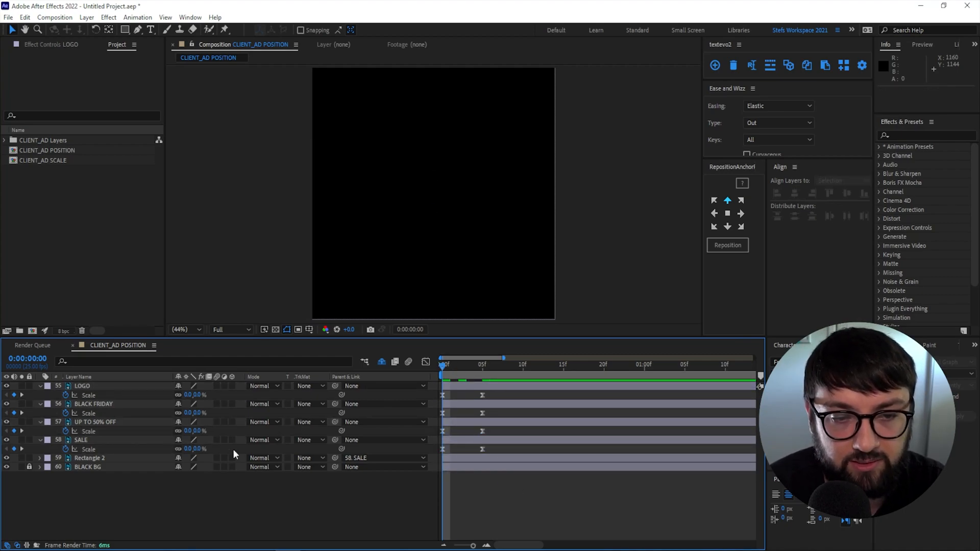
key(space)
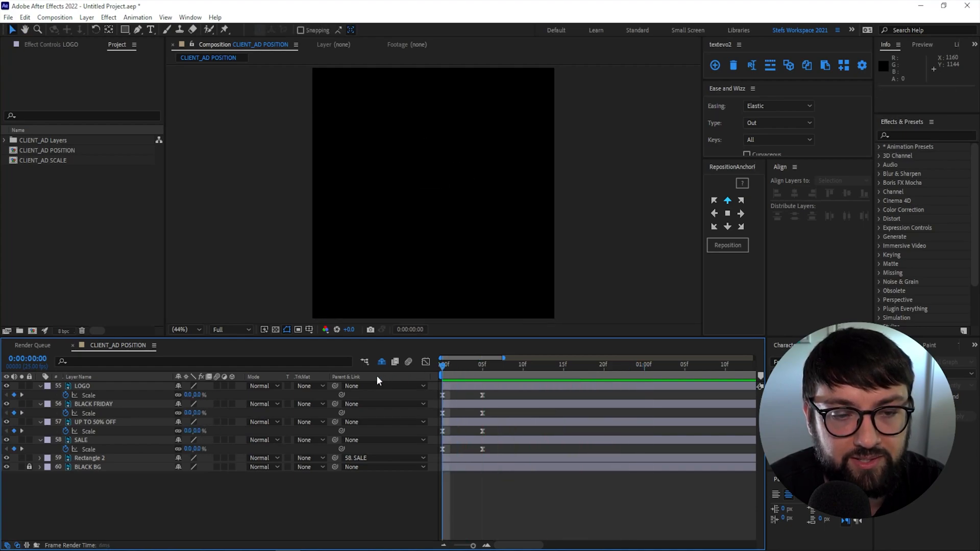
key(space)
- Convert the Scale keyframes of all four logo and text layers back to linear and preview the motion for comparison
drag(496, 397, 443, 449)
click(477, 487)
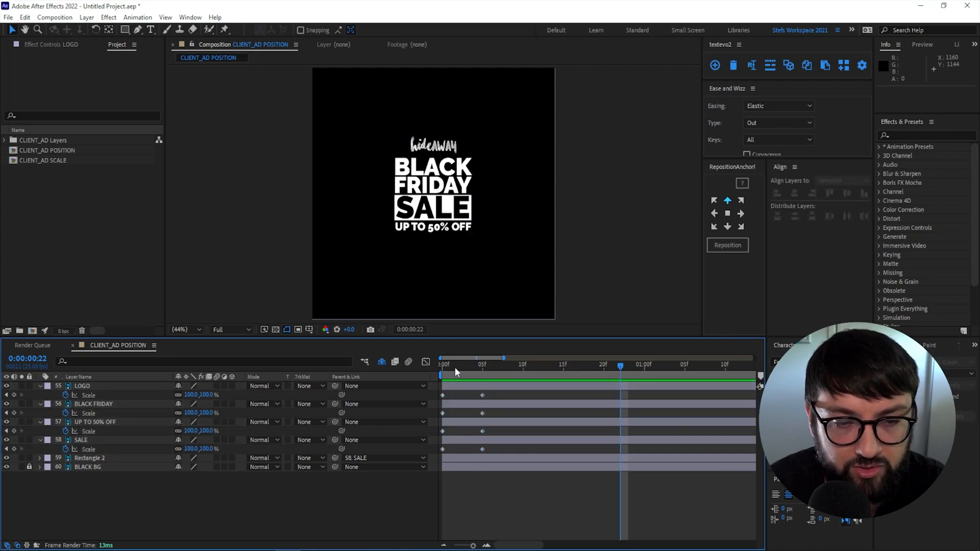
drag(454, 366, 362, 379)
key(space)
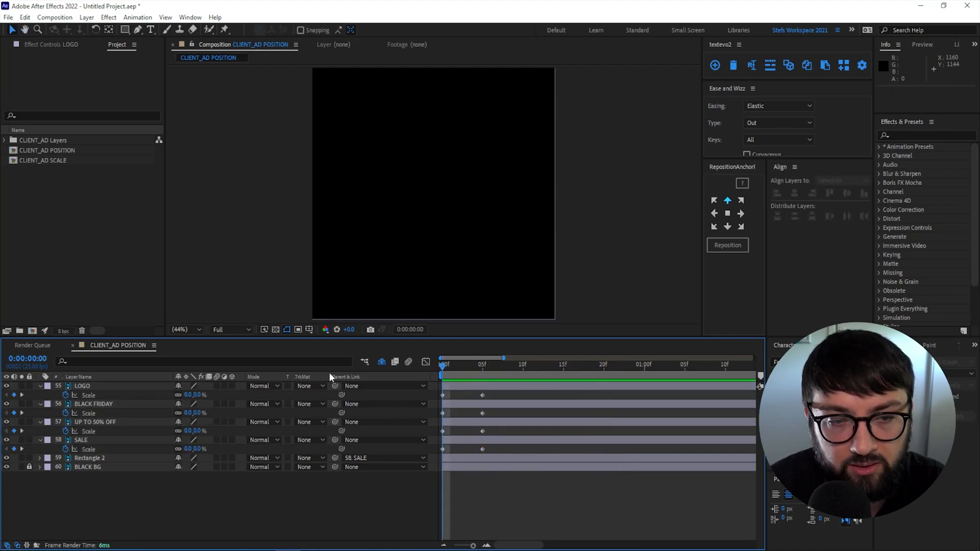
key(space)
- Reapply Easy Ease to all Scale keyframes of the four logo and text layers and preview the eased motion
drag(503, 397, 427, 460)
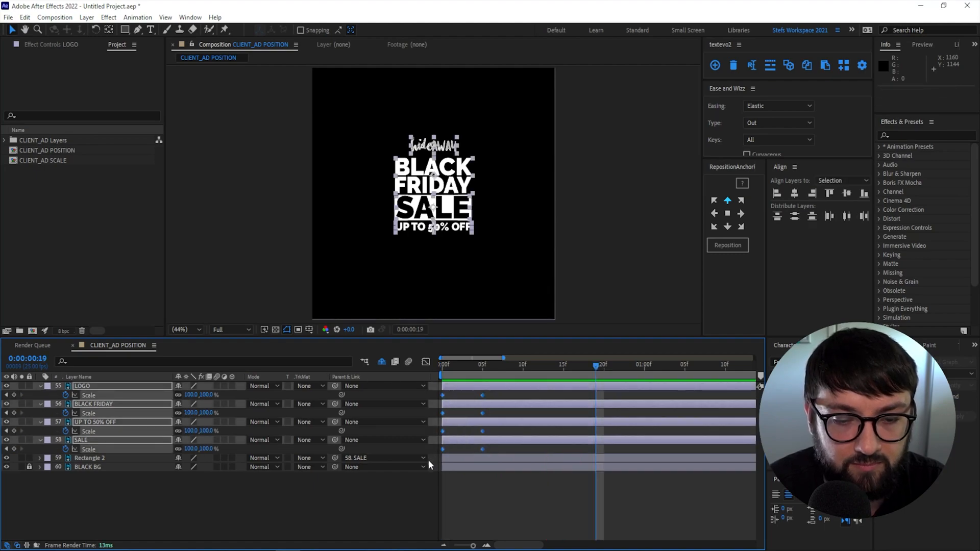
click(464, 477)
drag(463, 365, 358, 374)
key(space)
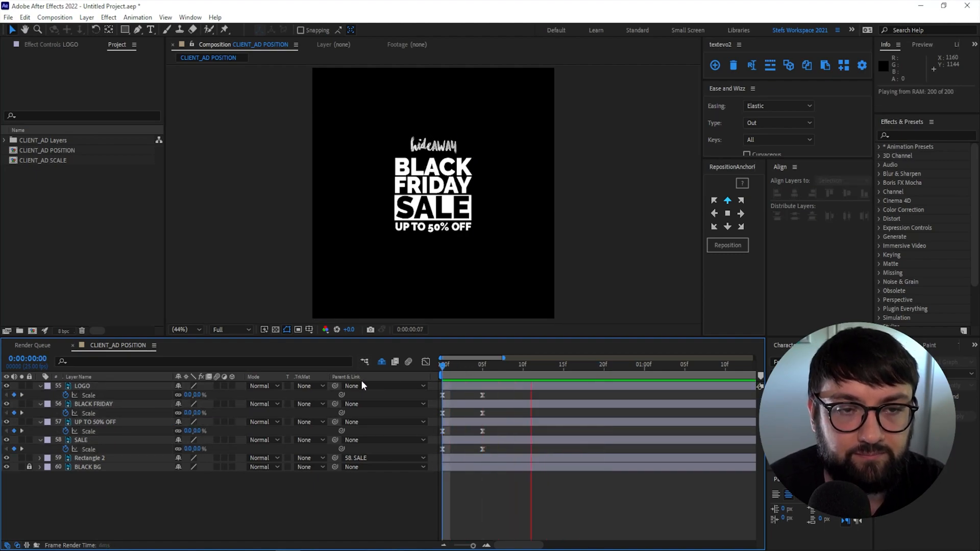
key(space)
- Move the ending Scale keyframes of the four layers to 0:00:00:10 and preview the slower animation
drag(491, 392, 522, 448)
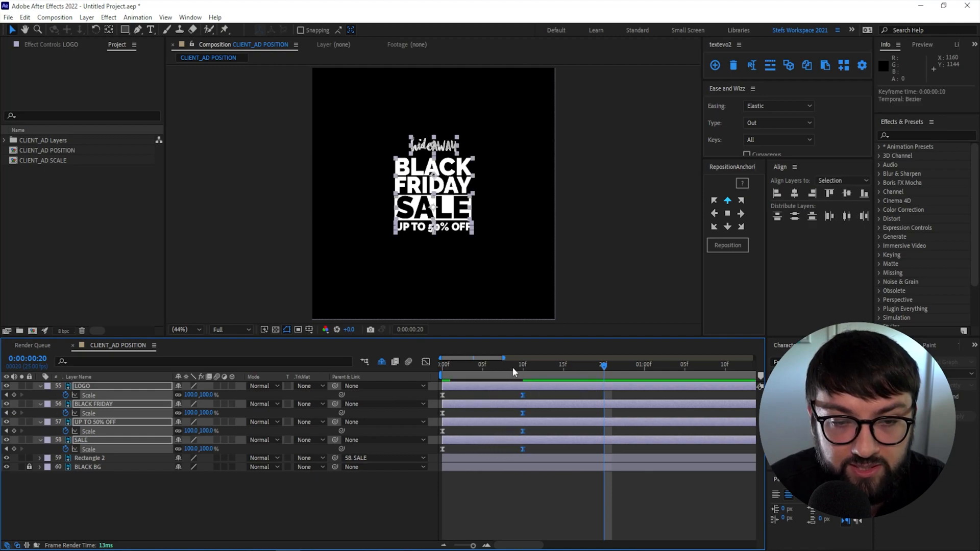
drag(512, 366, 377, 502)
click(354, 506)
key(space)
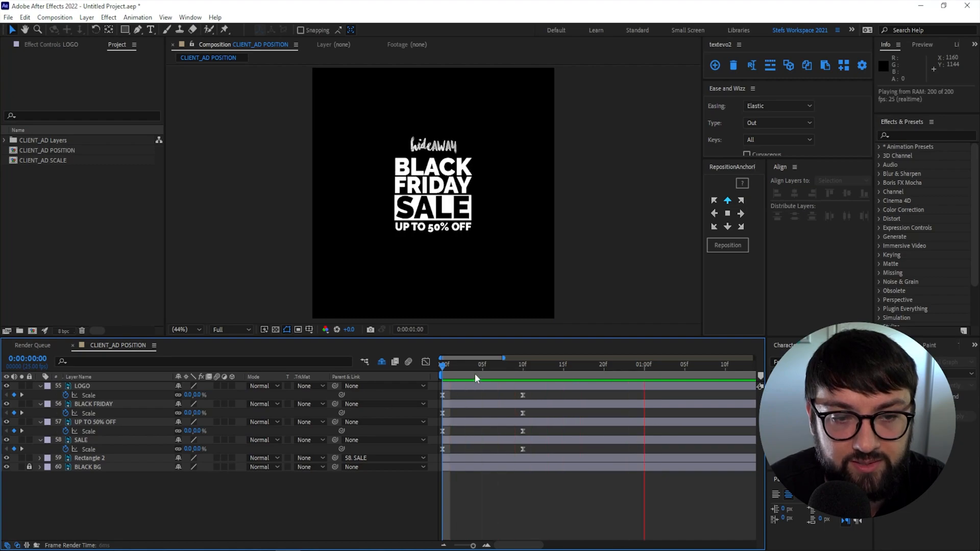
key(space)
key(space)
key(space)
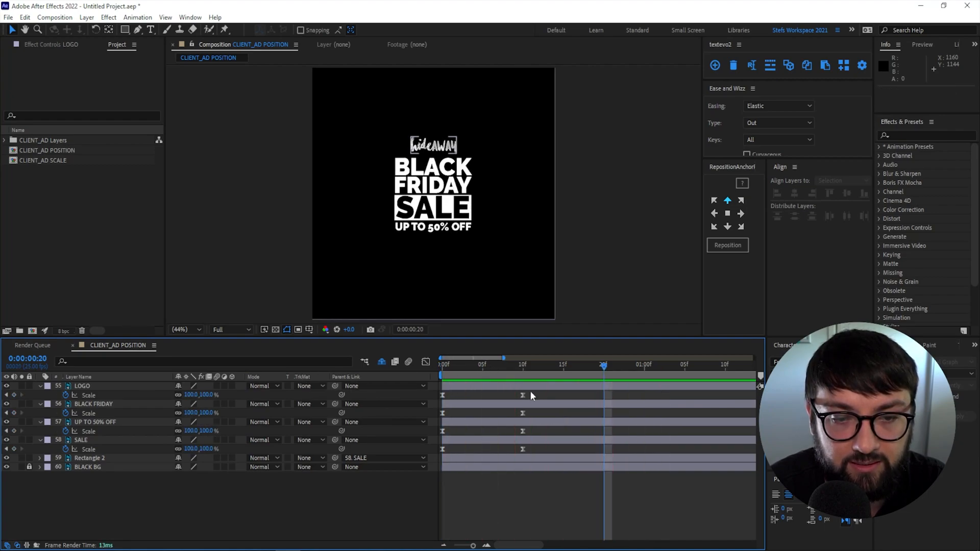
- Move the ending Scale keyframes of the four layers to 0:00:00:07, then preview and scrub through the animation
drag(533, 394, 498, 448)
click(505, 467)
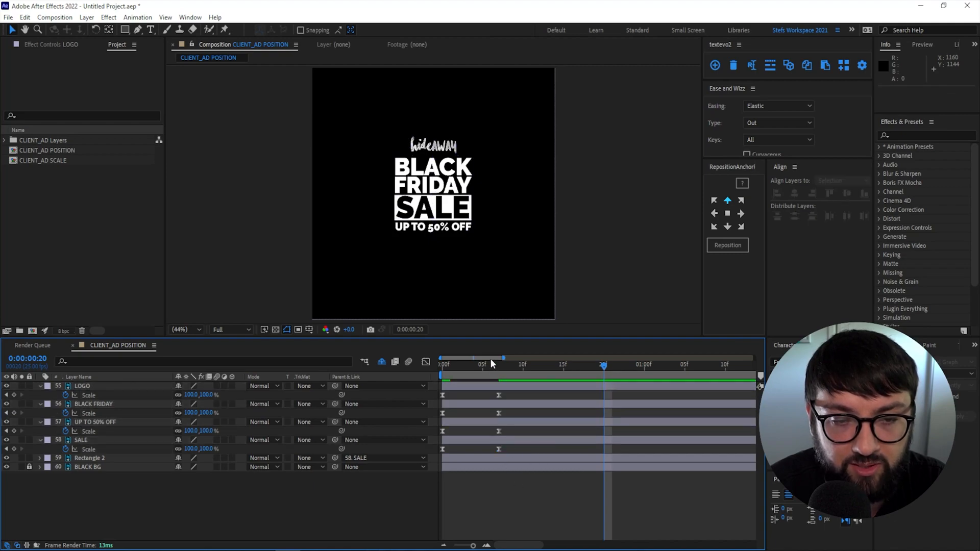
click(444, 364)
key(space)
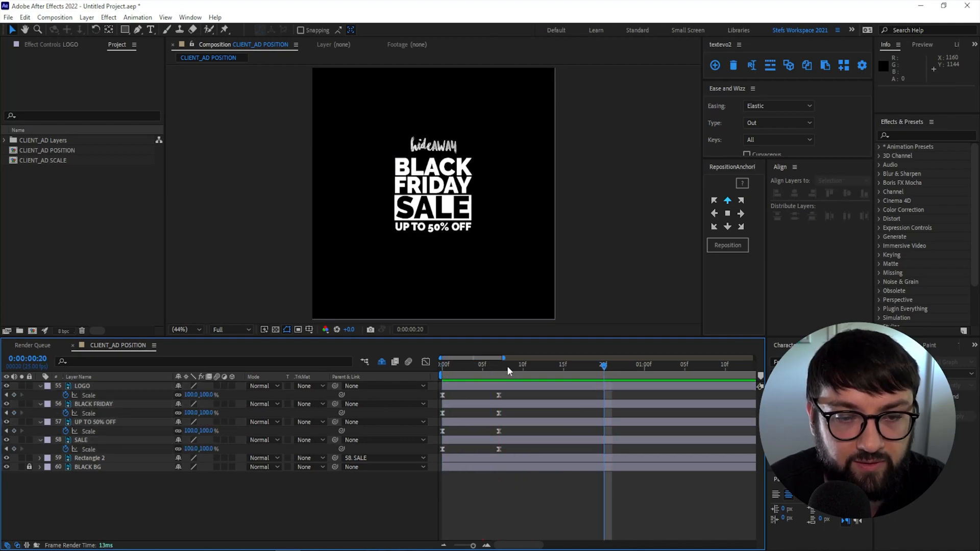
key(space)
key(space)
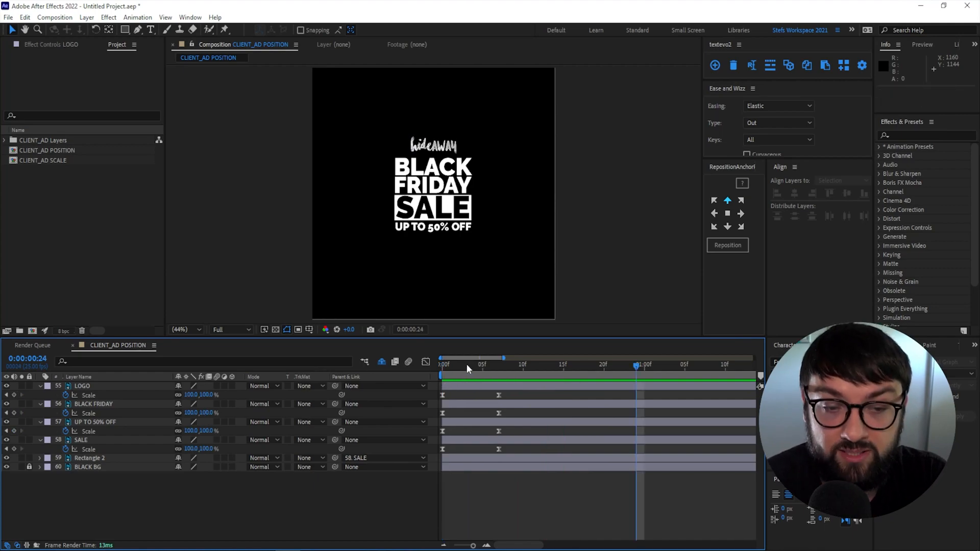
click(472, 368)
drag(473, 367, 511, 378)
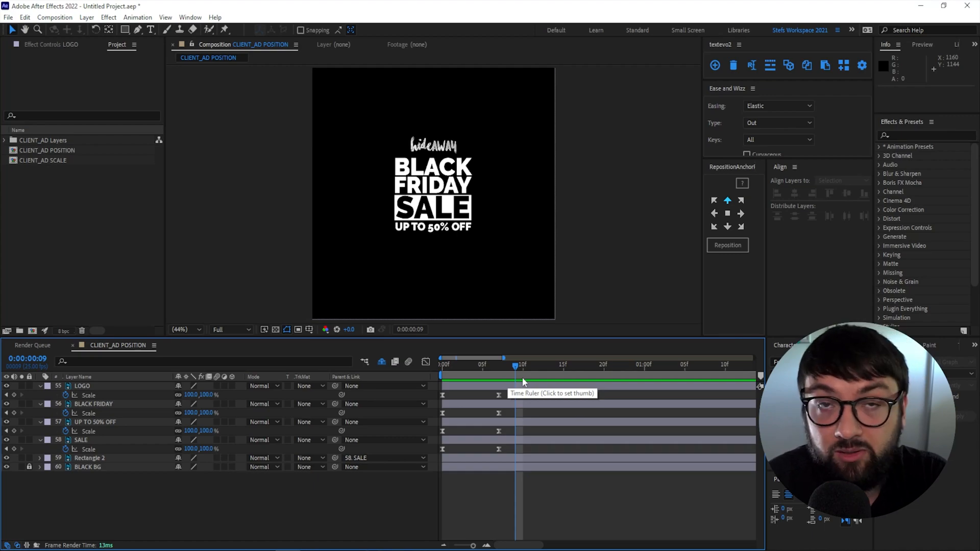
- Enable motion blur for the LOGO, BLACK FRIDAY, UP TO 50% OFF and SALE layers
click(218, 386)
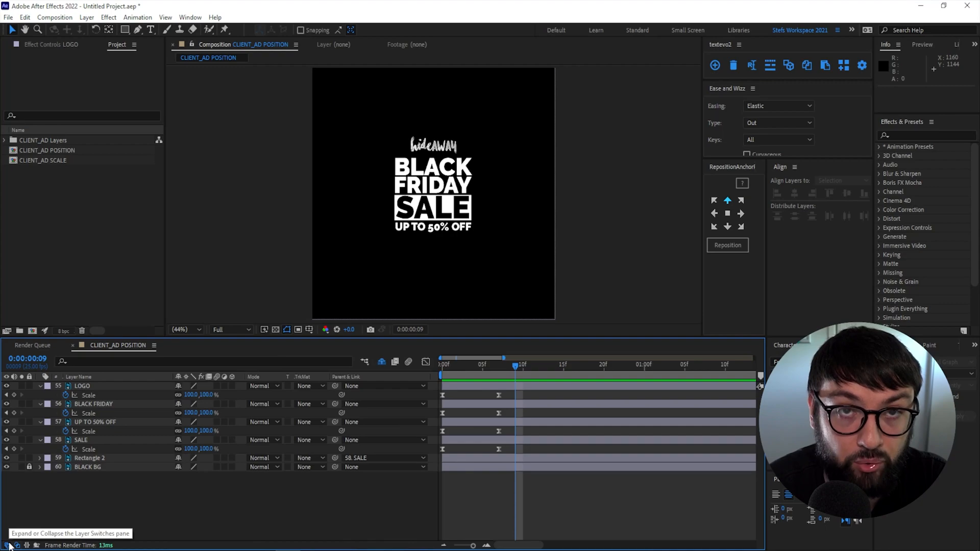
click(92, 436)
shift+click(101, 387)
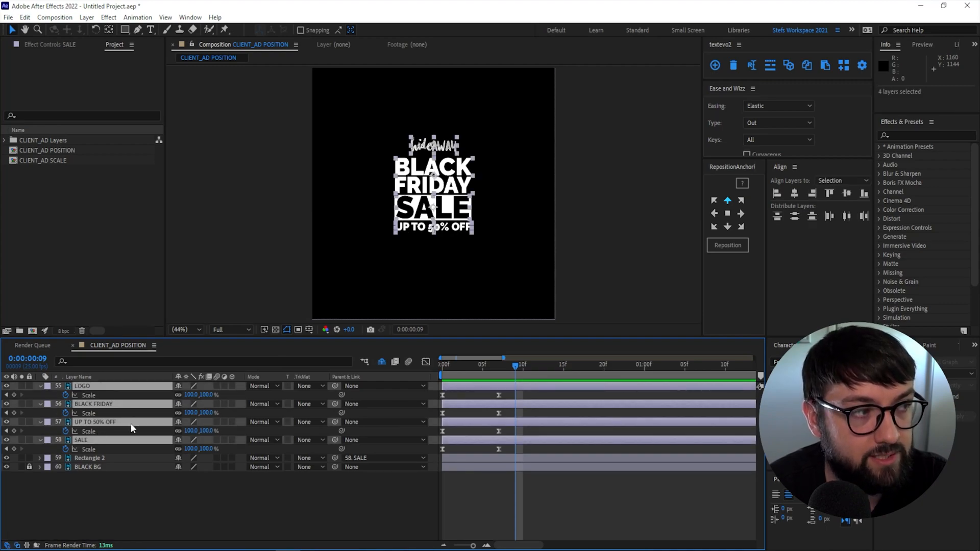
click(217, 386)
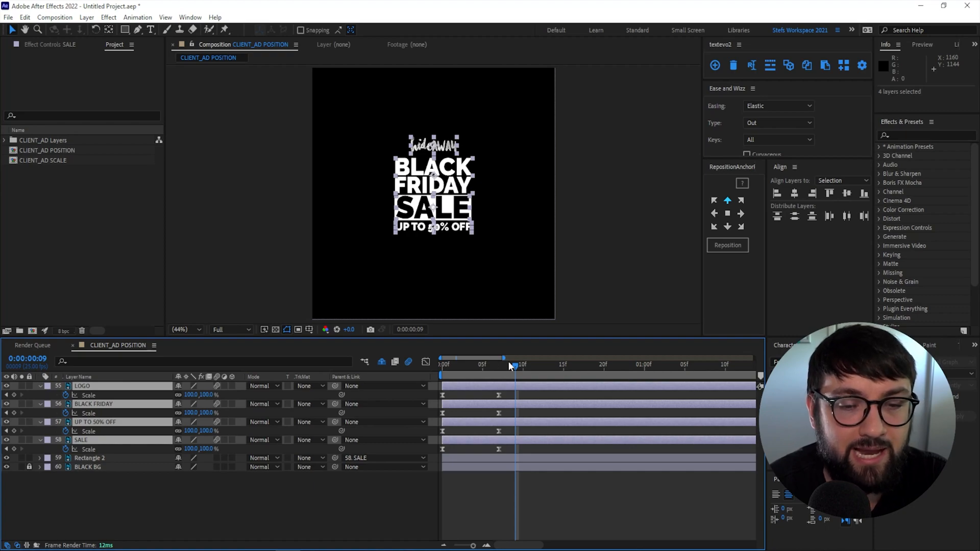
- Inspect the motion blur up close at 0:00:00:04, then return the current time to 0:00:00:00
drag(509, 364, 474, 378)
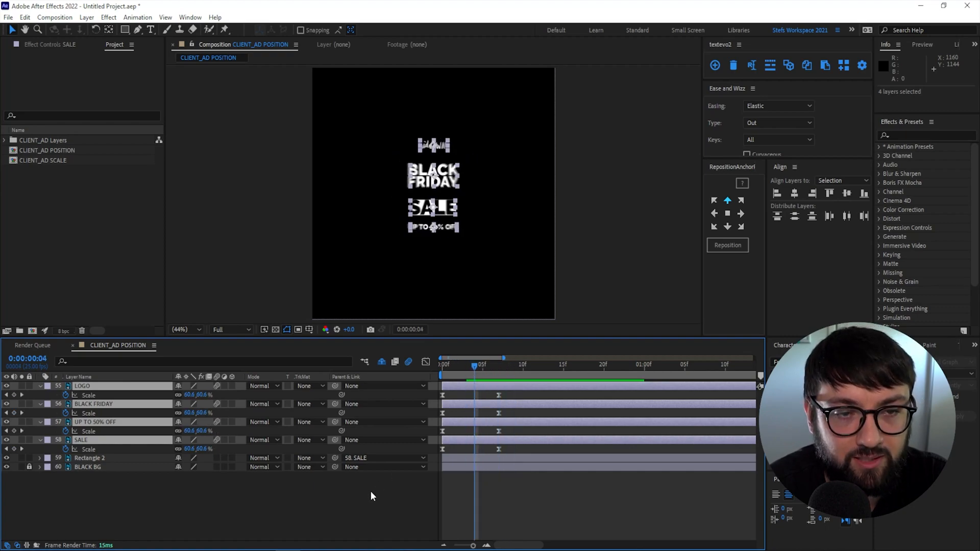
click(371, 491)
scroll(446, 183, up, 3)
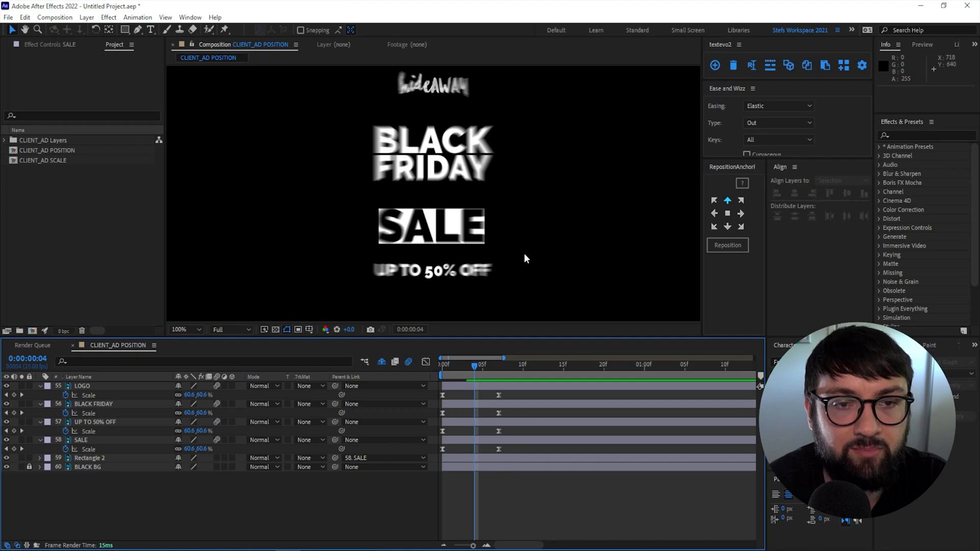
scroll(523, 255, down, 2)
key(Home)
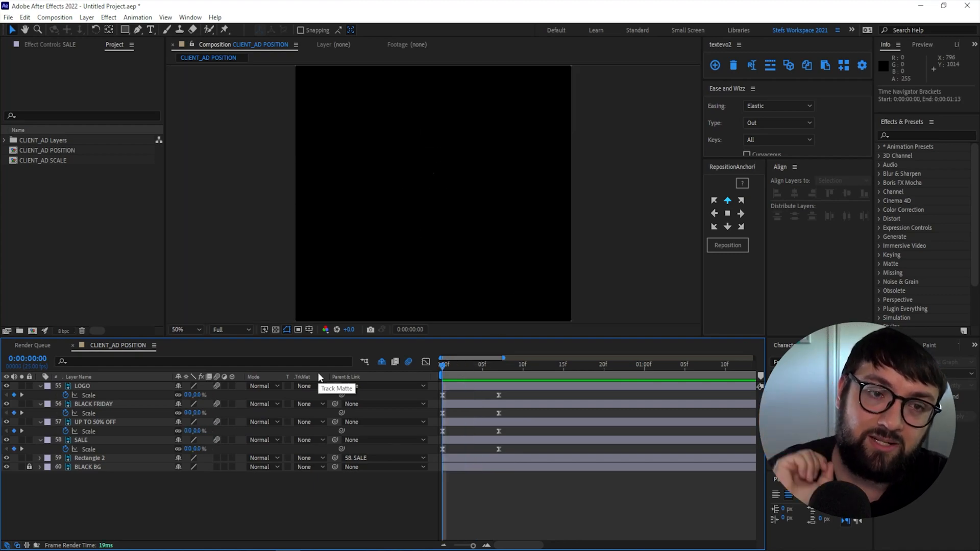
- Preview the motion-blurred scale-in of the logo and text layers
key(space)
key(space)
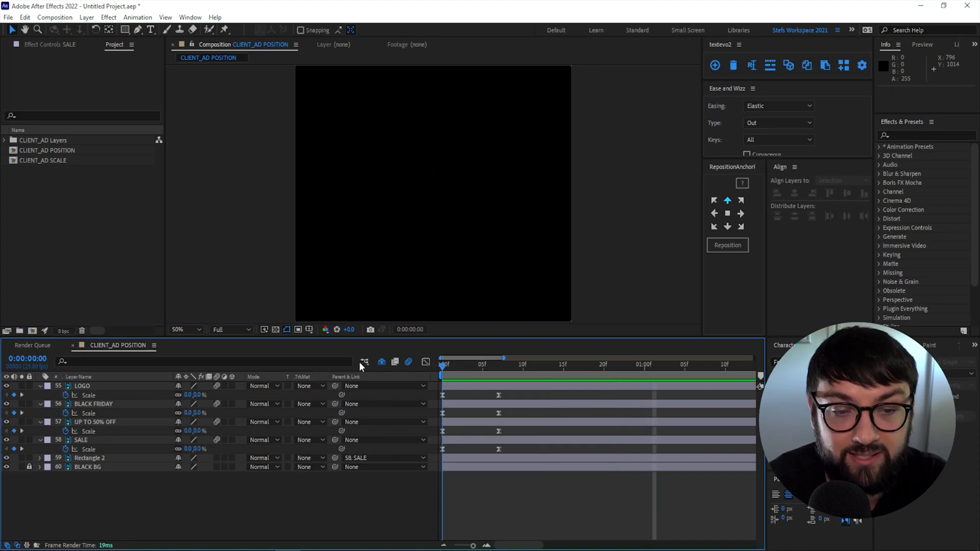
key(space)
key(;)
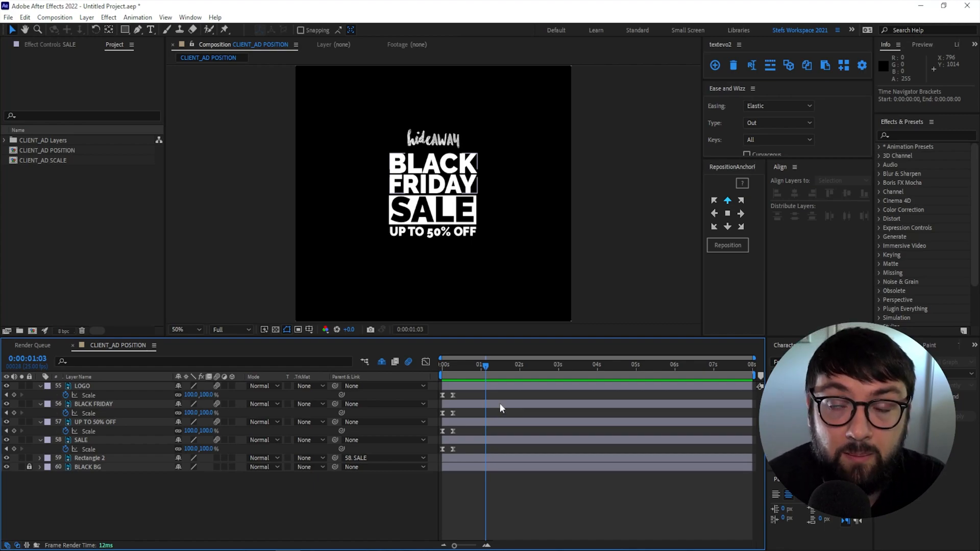
- Collapse the Scale properties of the LOGO, BLACK FRIDAY, UP TO 50% OFF and SALE layers, then reveal the hidden shy layers
click(91, 385)
shift+click(99, 440)
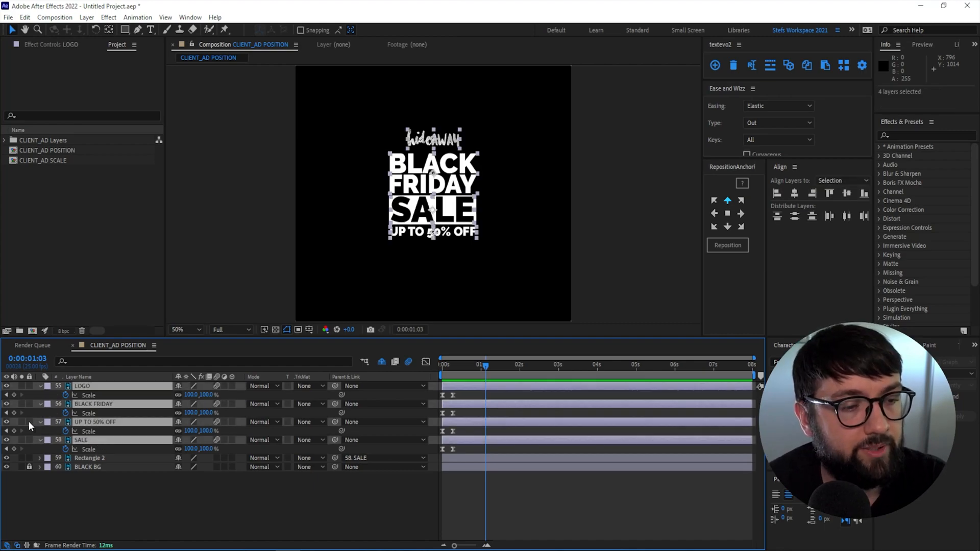
click(40, 385)
click(447, 431)
click(383, 361)
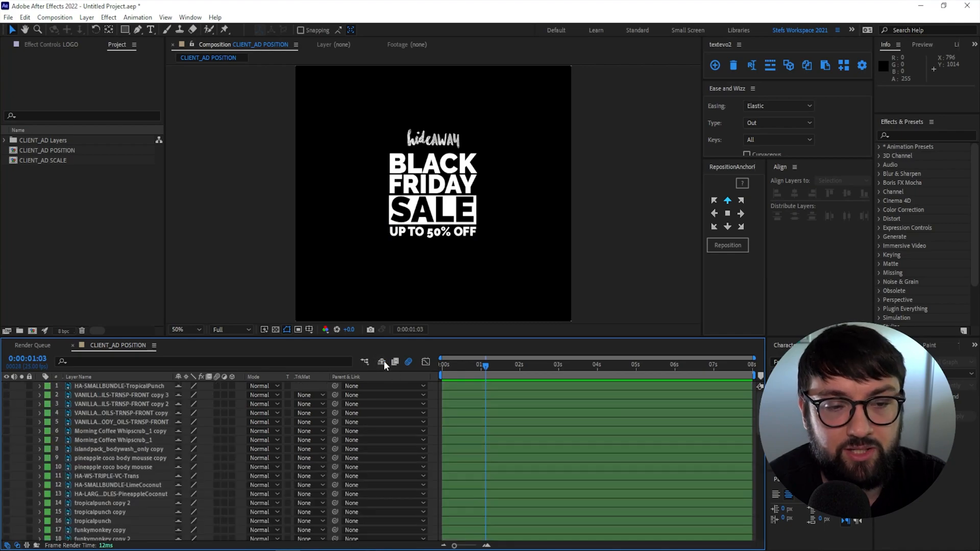
drag(498, 336, 498, 167)
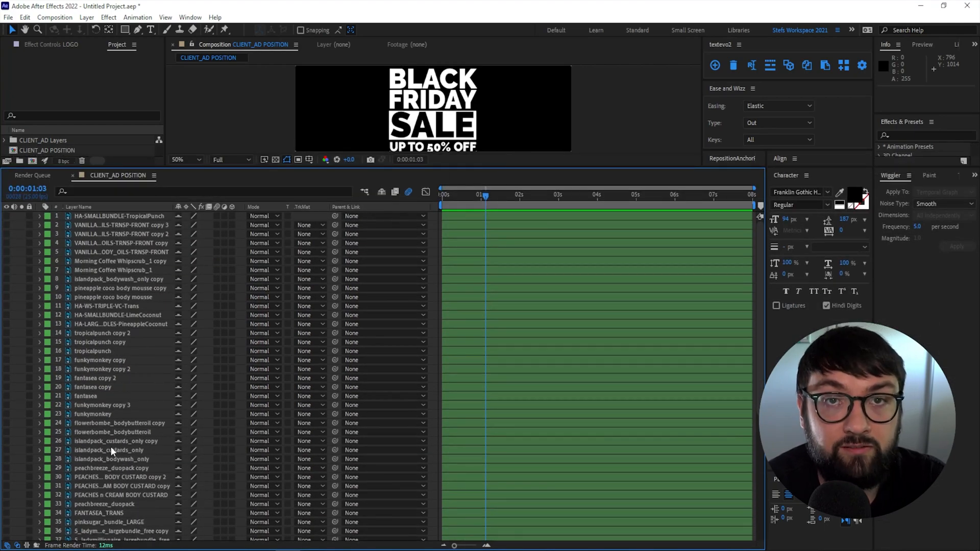
- Turn on visibility for product layers 1 to 54, from HA-SMALLBUNDLE-TropicalPunch down to the layer above LOGO
click(101, 216)
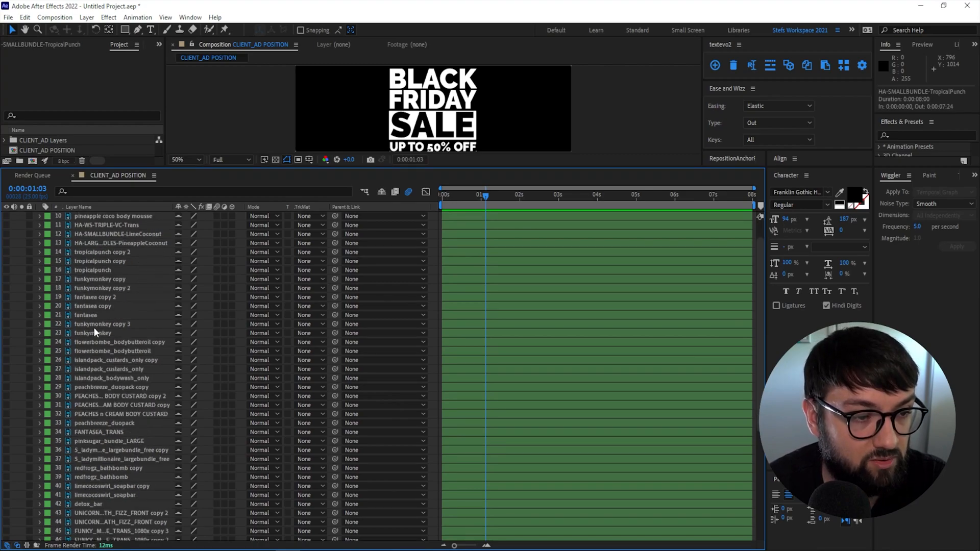
scroll(95, 333, down, 7)
shift+click(83, 507)
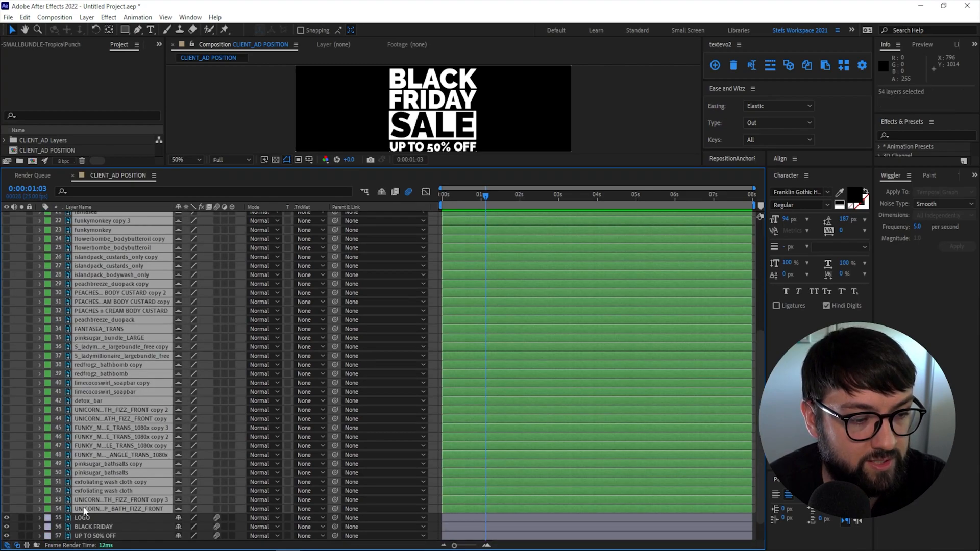
click(6, 510)
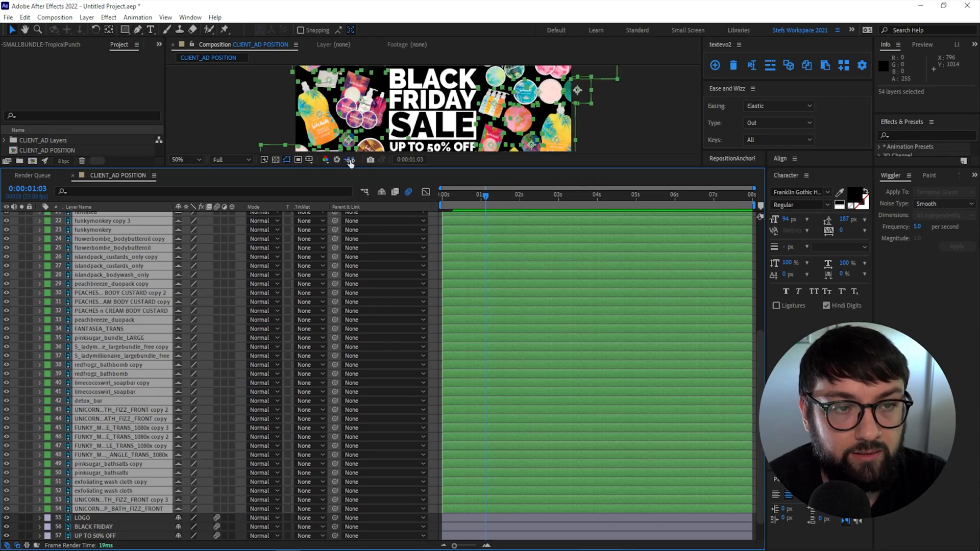
drag(348, 168, 338, 334)
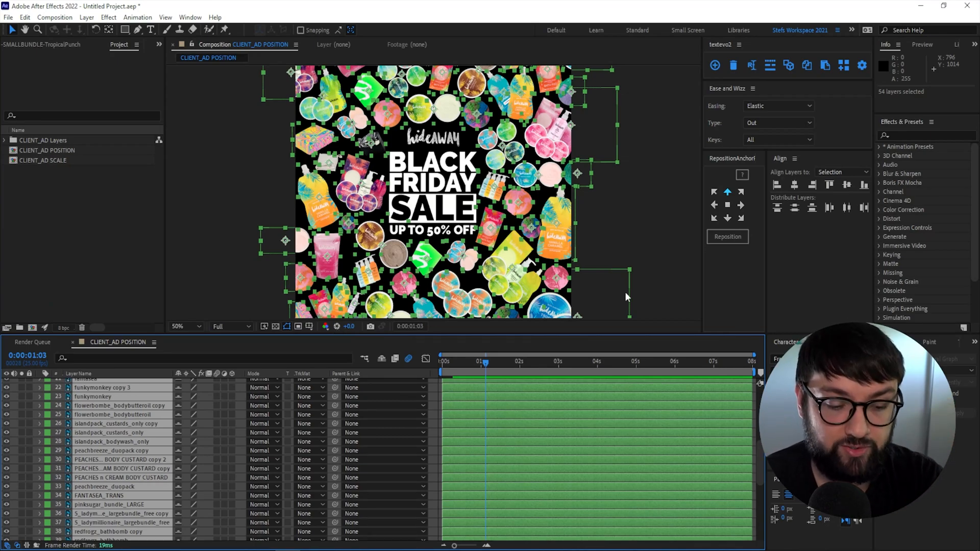
- Set the current time to 0:00:00:05 with the timeline magnified around the opening frames
click(449, 362)
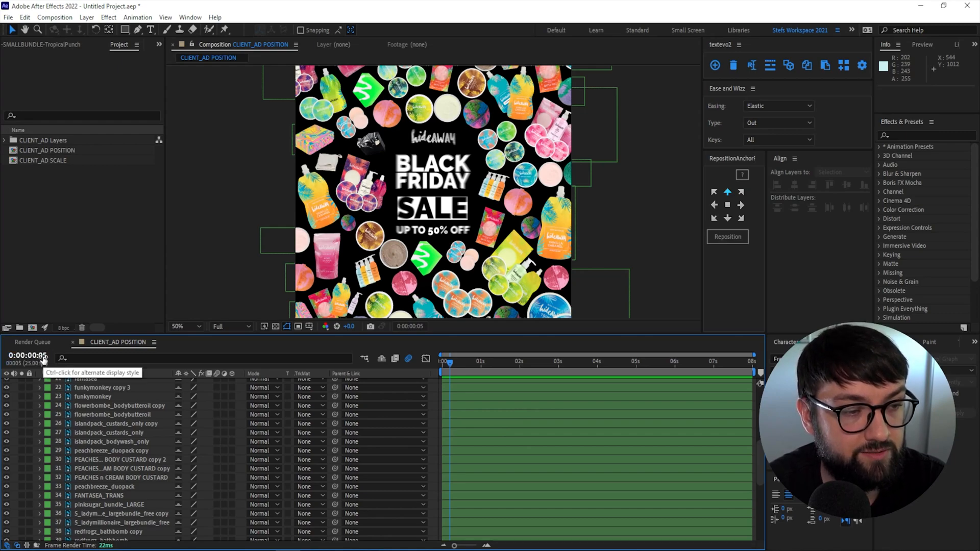
key(Home)
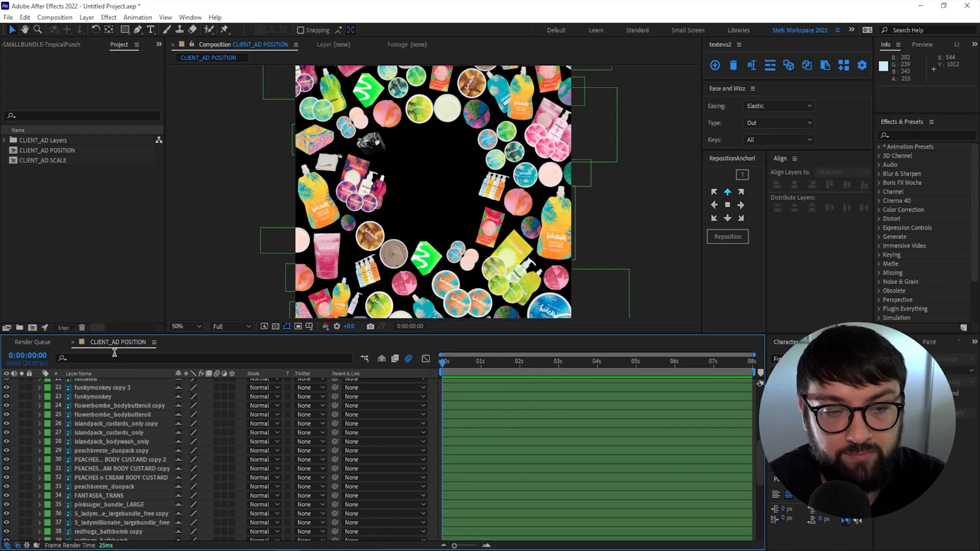
click(28, 356)
click(57, 360)
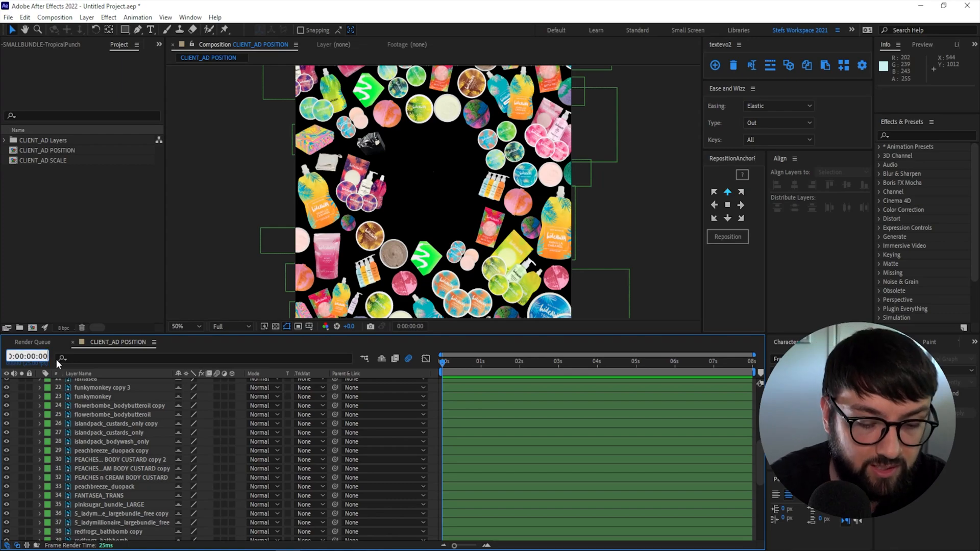
text(5)
key(Return)
drag(453, 545, 473, 547)
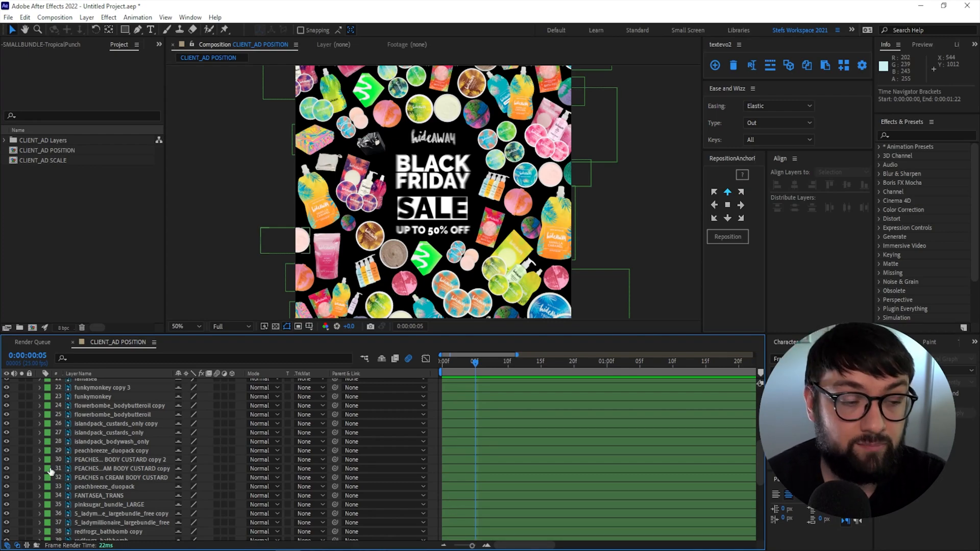
- Add Position keyframes at 0:00:00:05 to all product layers, 1 to 54
scroll(50, 472, down, 7)
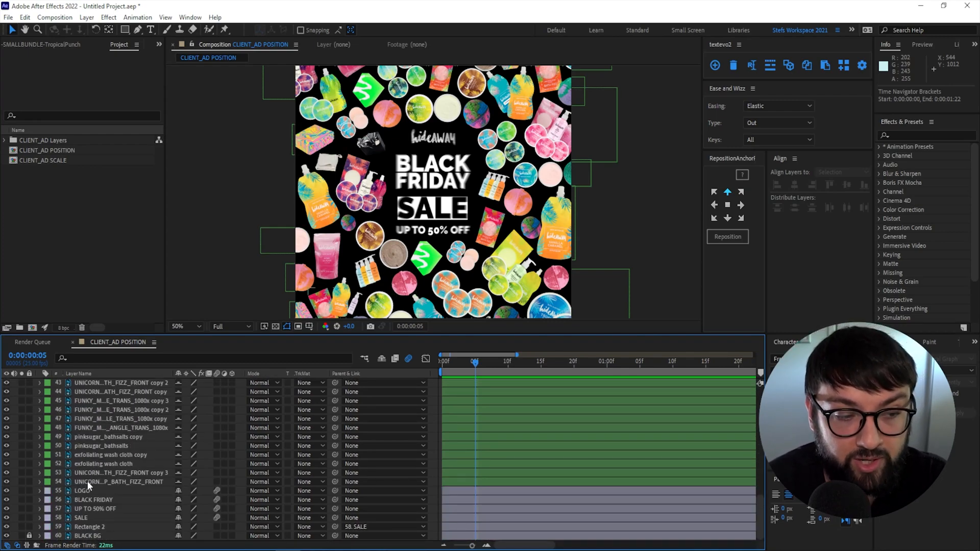
click(87, 482)
scroll(107, 479, up, 14)
shift+click(109, 383)
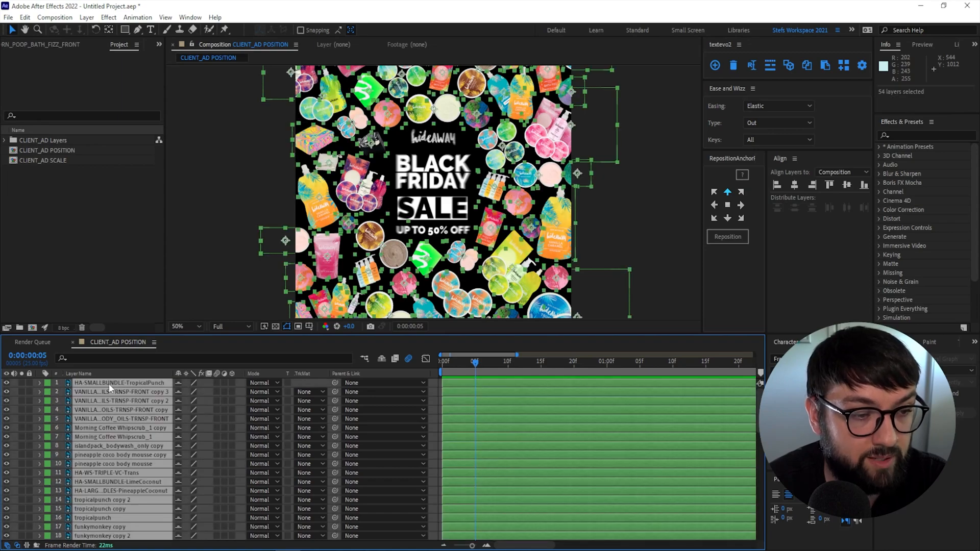
key(p)
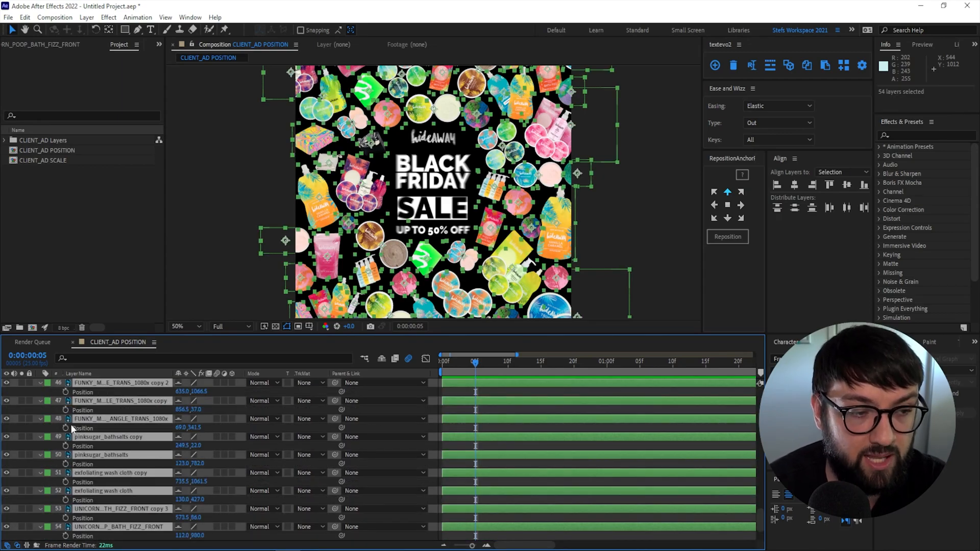
click(66, 391)
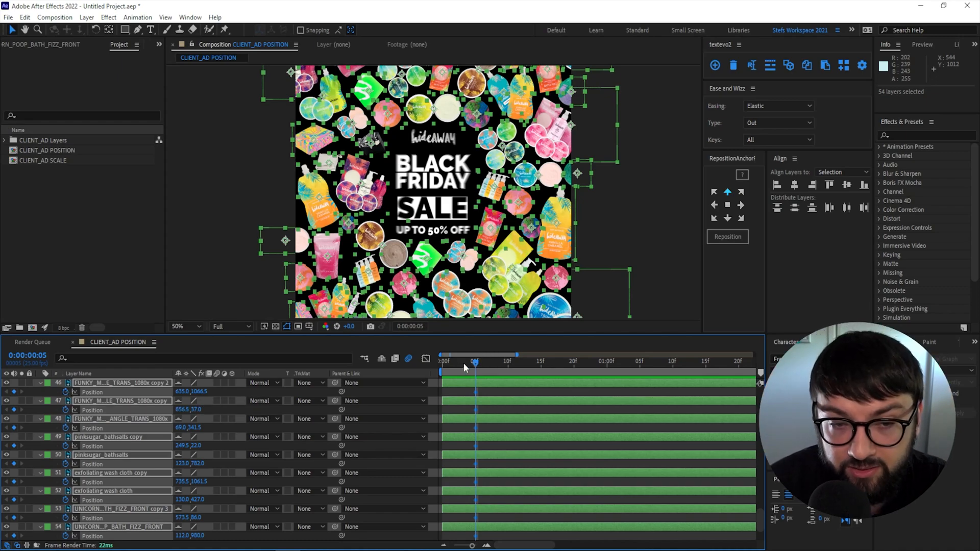
- At 0:00:00:00, move the HA-SMALLBUNDLE-TropicalPunch product diagonally off the canvas's lower-right corner to about 1271.5, 1184.0 and check its motion
drag(463, 362, 418, 372)
click(625, 218)
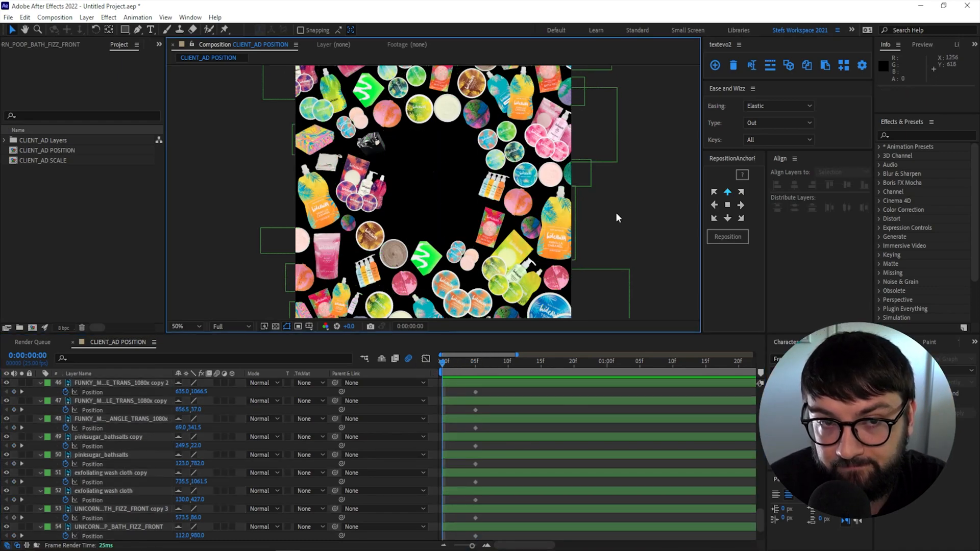
key(comma)
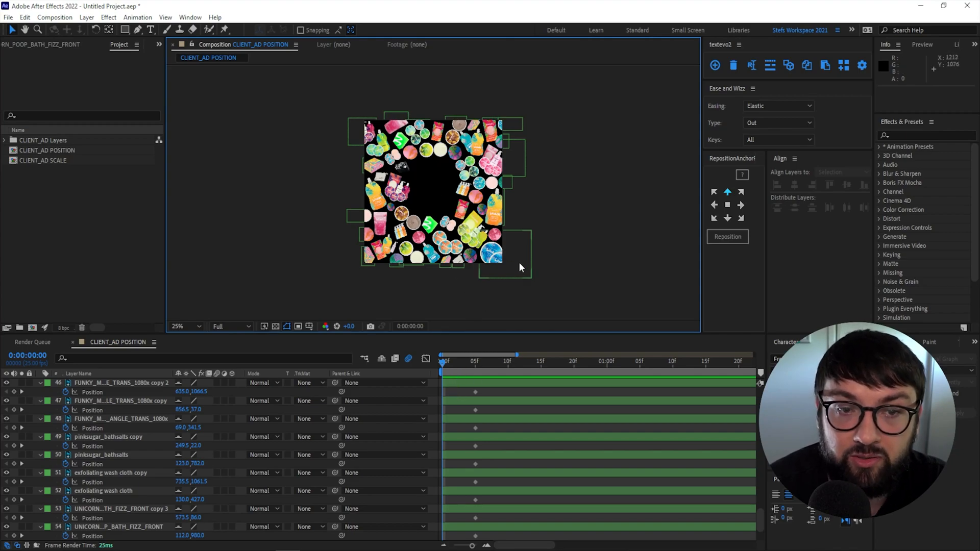
click(494, 259)
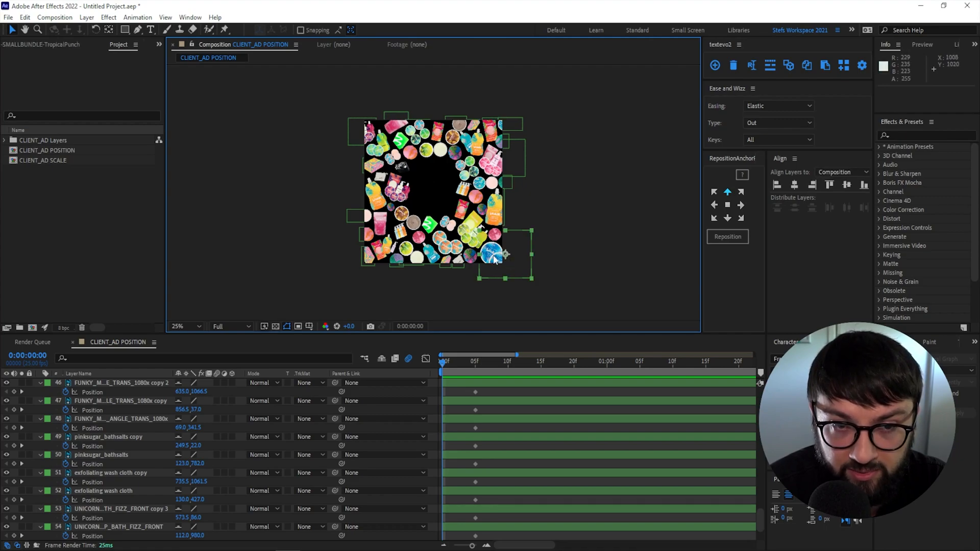
drag(494, 259, 512, 277)
drag(494, 358, 406, 368)
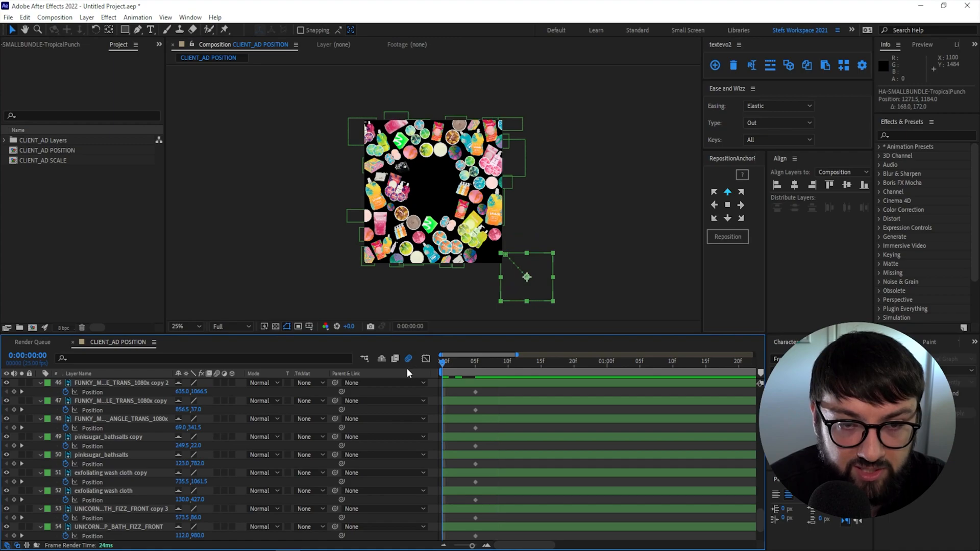
click(406, 368)
key(space)
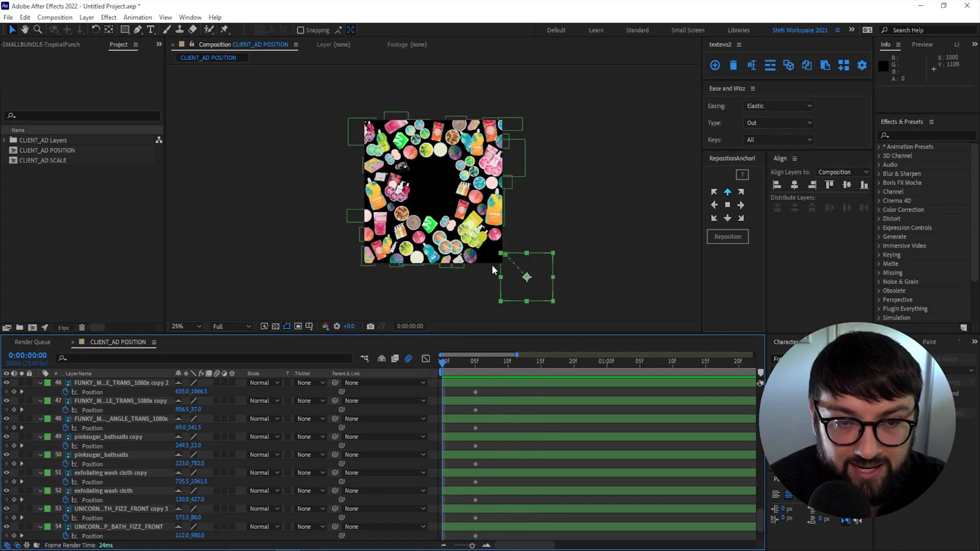
- Move the remaining products outward beyond the nearest canvas edges at 0:00:00:00 and preview the fly-in animation
key(ctrl+a)
key(space)
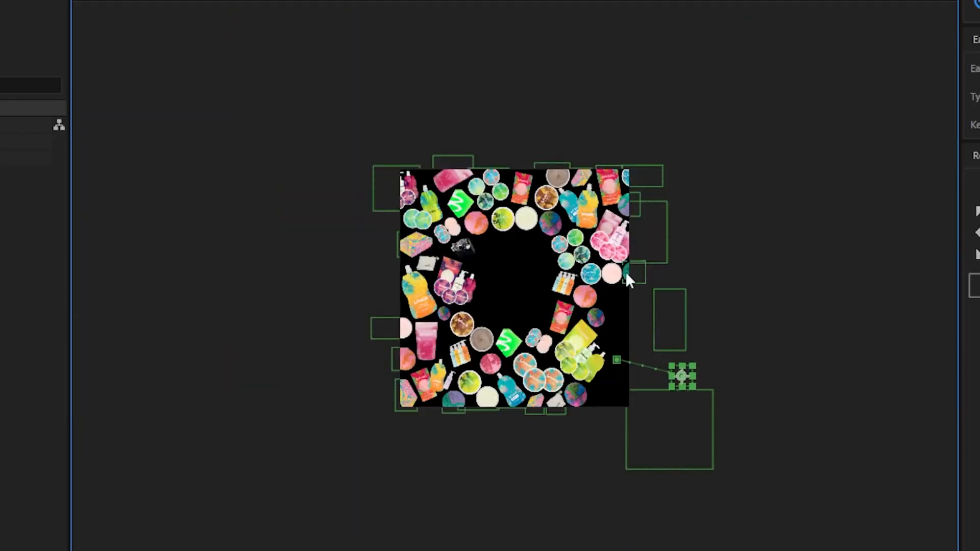
click(501, 183)
key(period)
key(space)
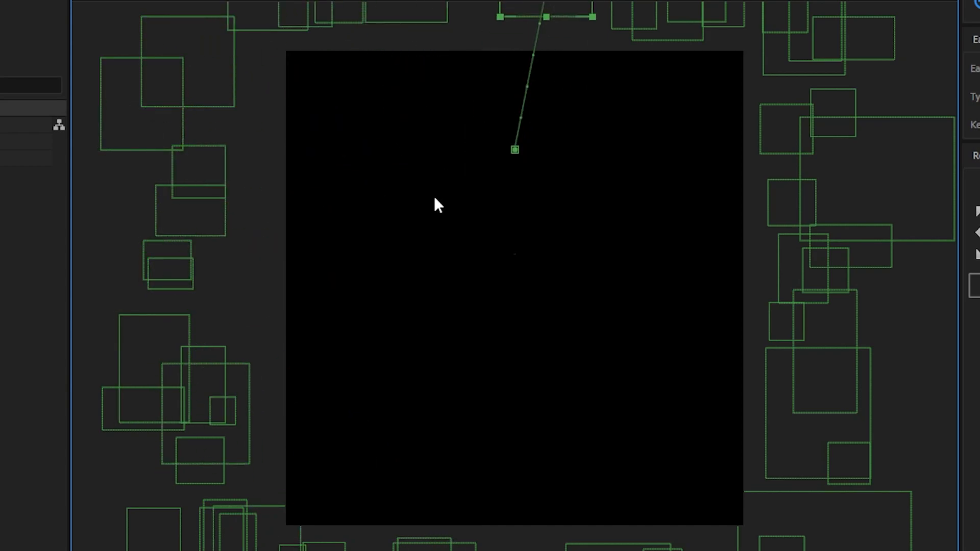
key(comma)
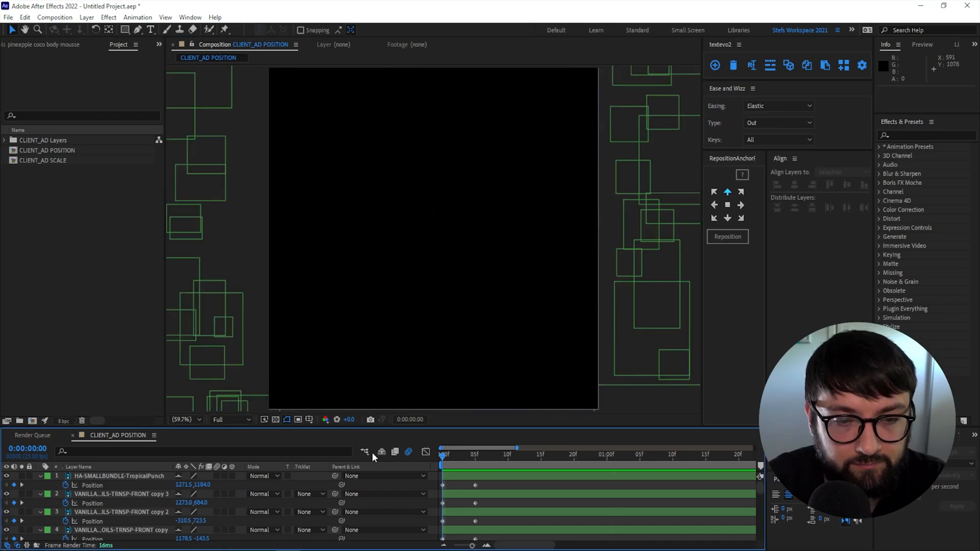
key(space)
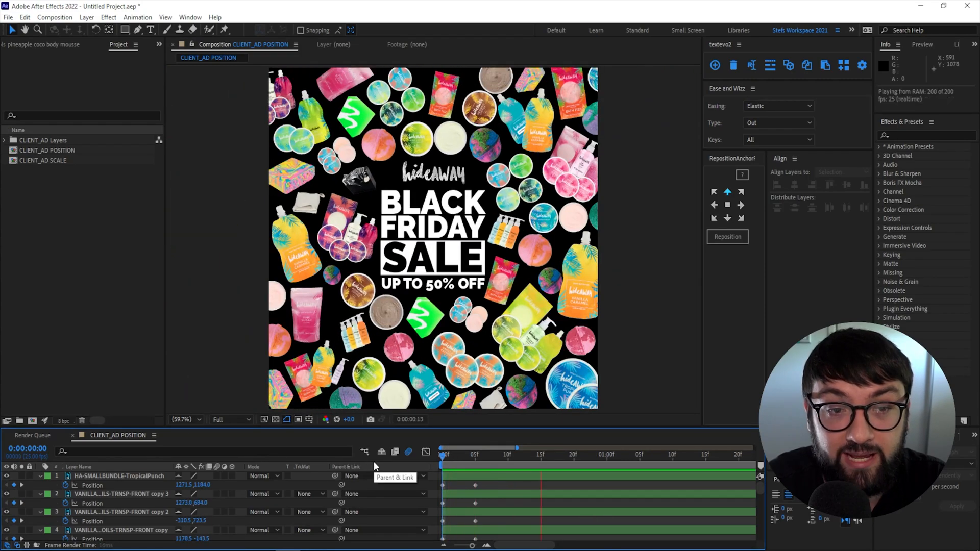
key(space)
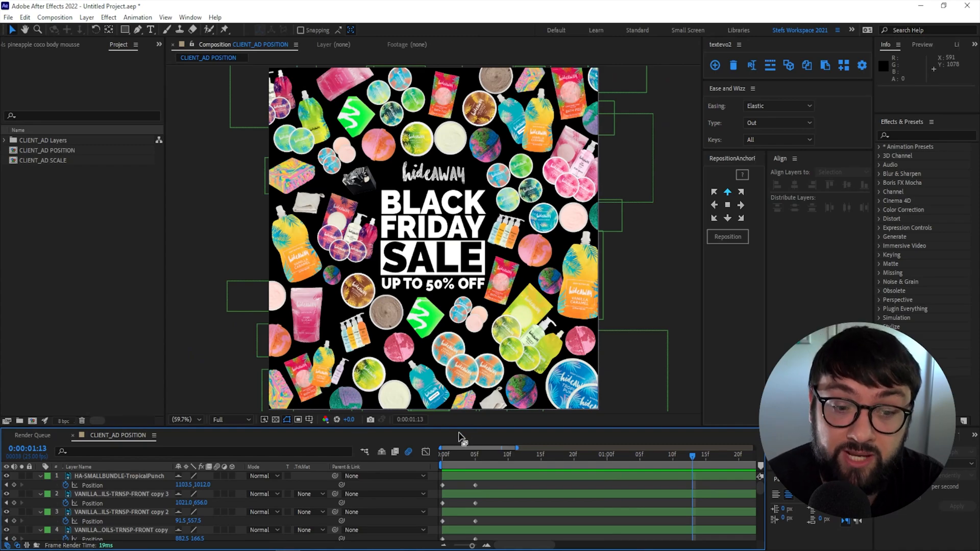
- Apply Easy Ease to the starting and ending Position keyframes of all product layers and preview the eased fly-in
drag(462, 426, 474, 219)
mouse_move(488, 481)
mouse_down()
mouse_move(439, 485)
mouse_move(440, 458)
mouse_move(441, 470)
mouse_move(454, 448)
mouse_move(486, 482)
mouse_up()
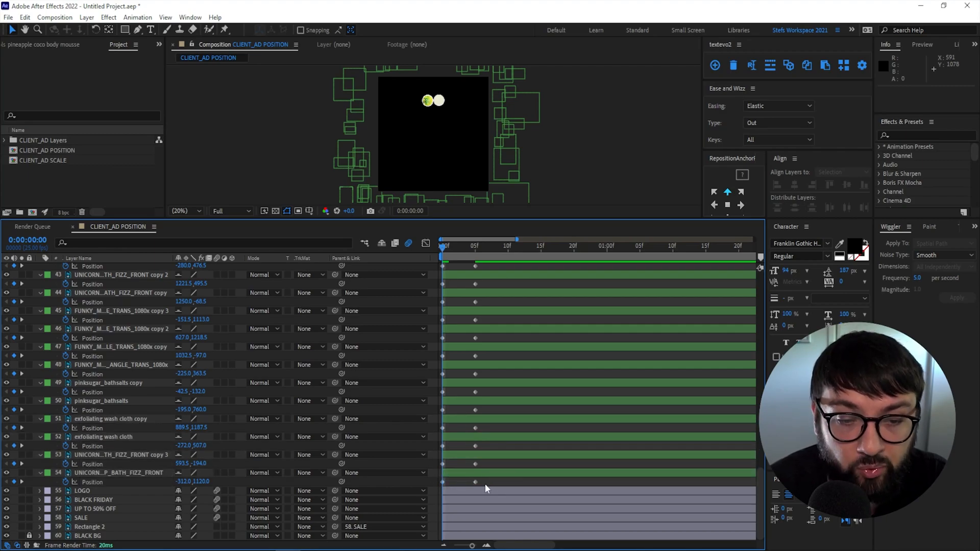
drag(482, 486, 431, 143)
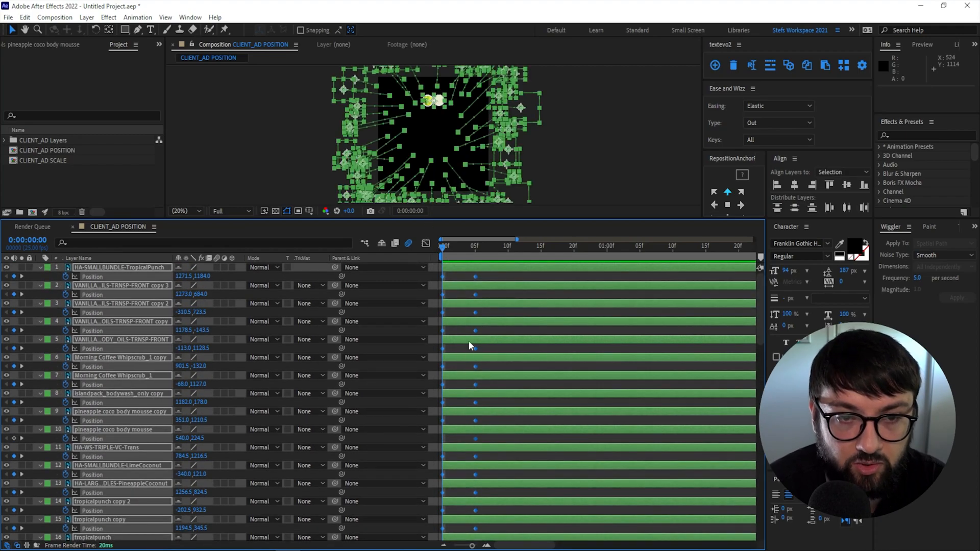
key(F9)
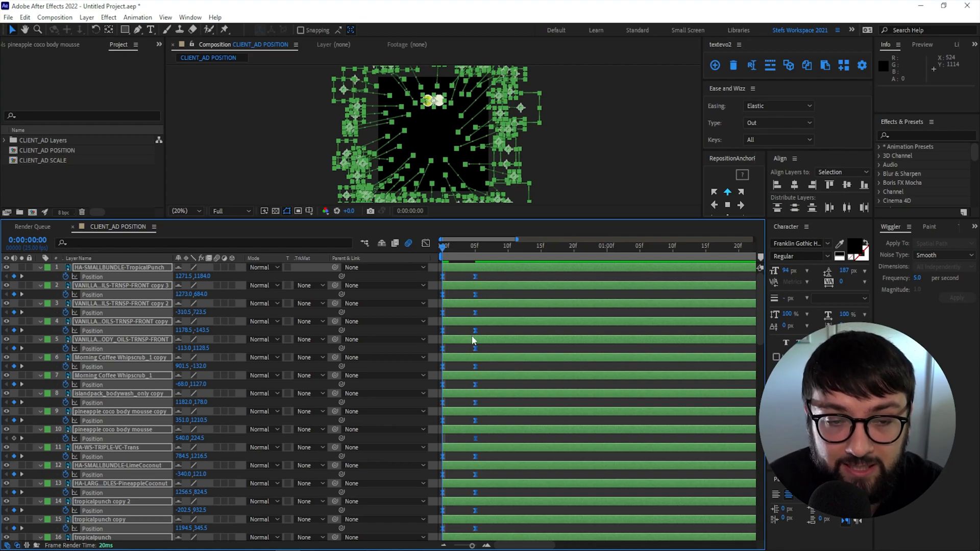
right_click(475, 276)
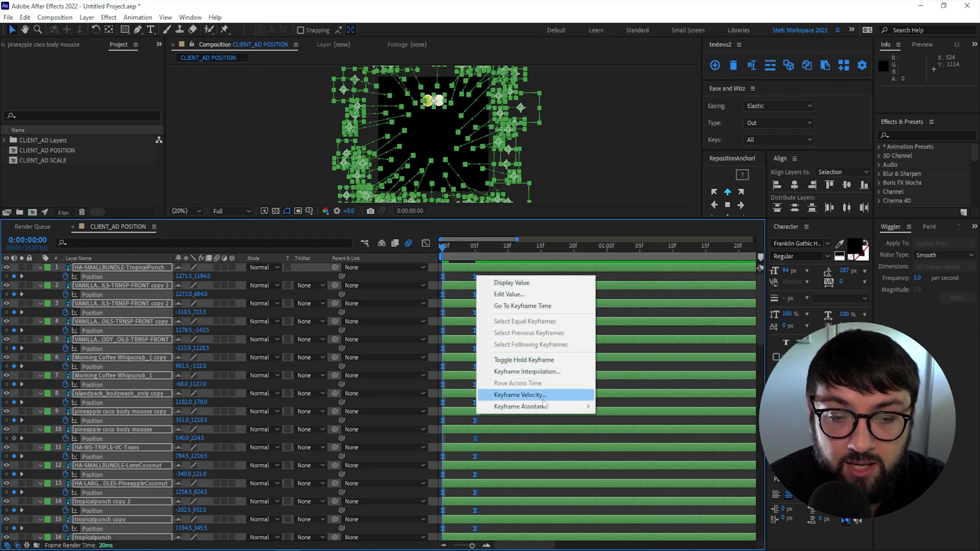
mouse_move(543, 406)
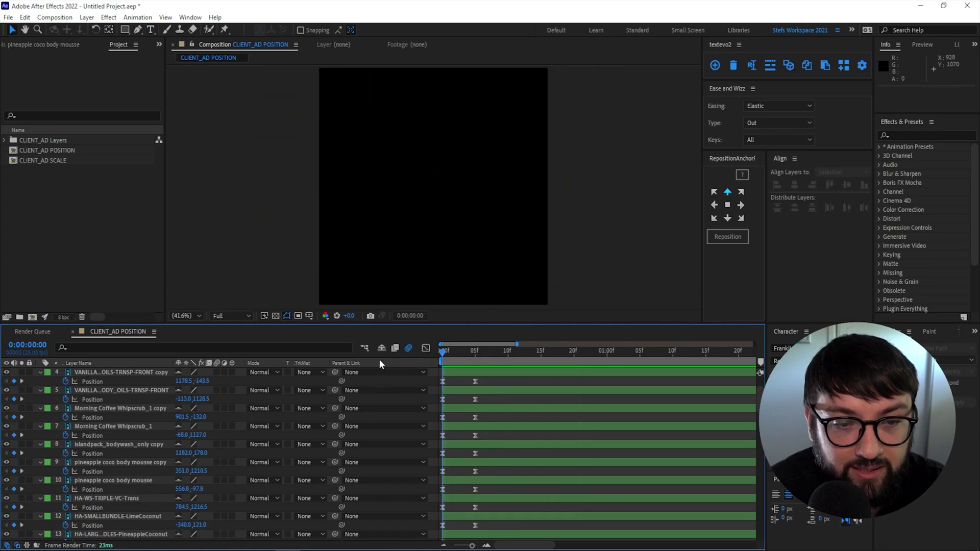
key(space)
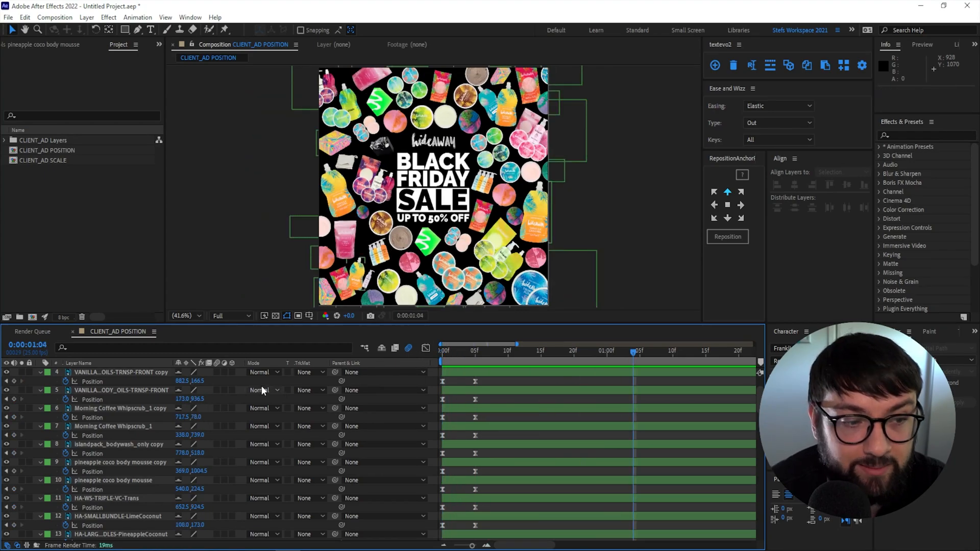
- Enable motion blur on all 54 product layers and preview the fly-in from 0:00:00:00
scroll(98, 398, down, 10)
click(106, 372)
scroll(106, 372, down, 1)
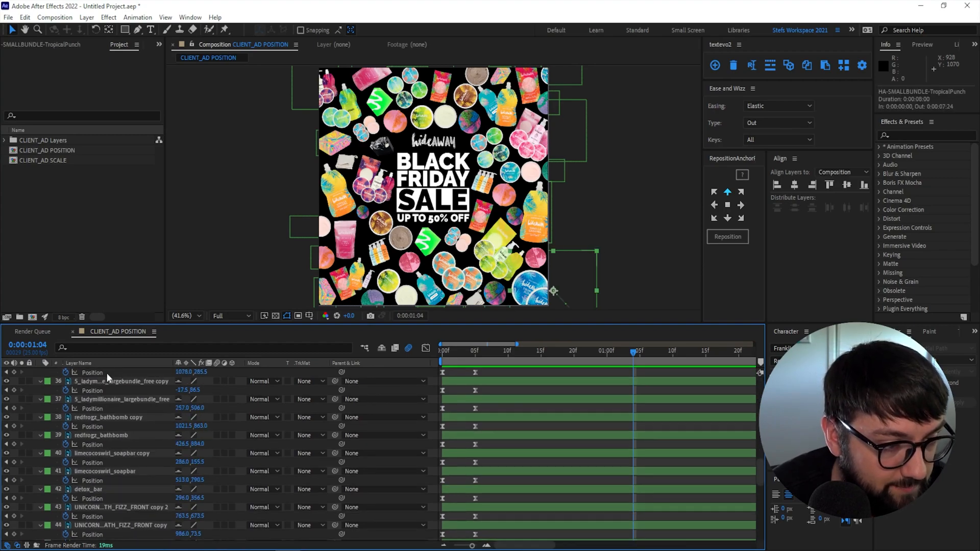
scroll(106, 373, down, 4)
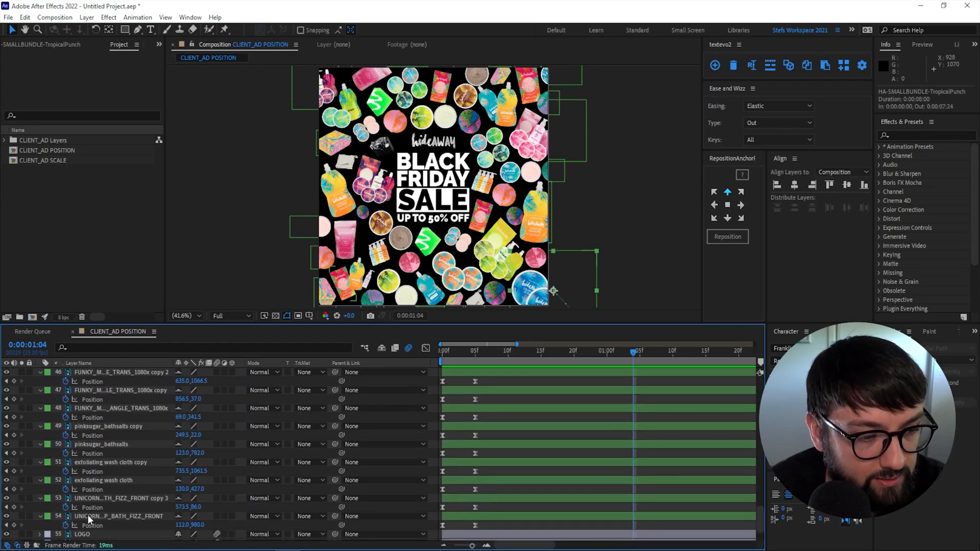
shift+click(88, 515)
click(216, 372)
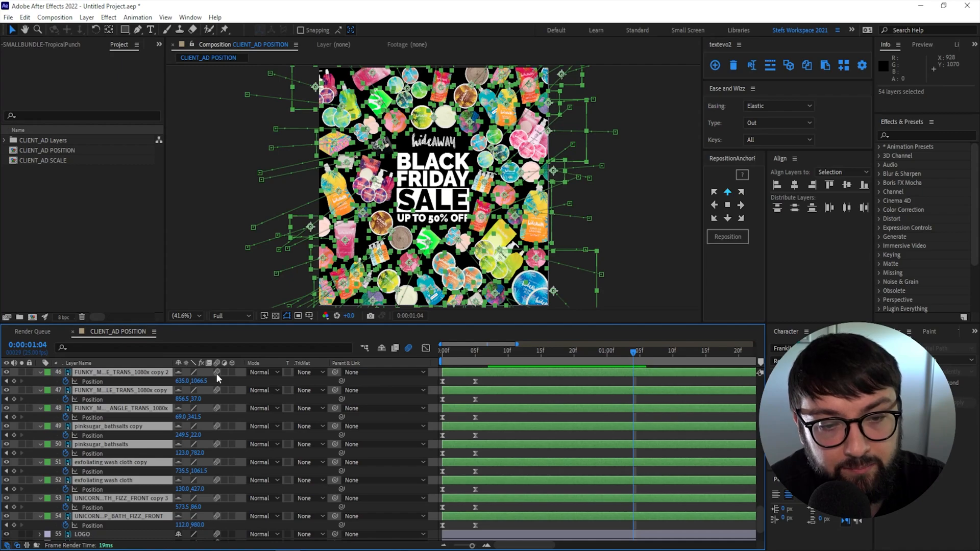
drag(468, 350, 380, 357)
click(517, 381)
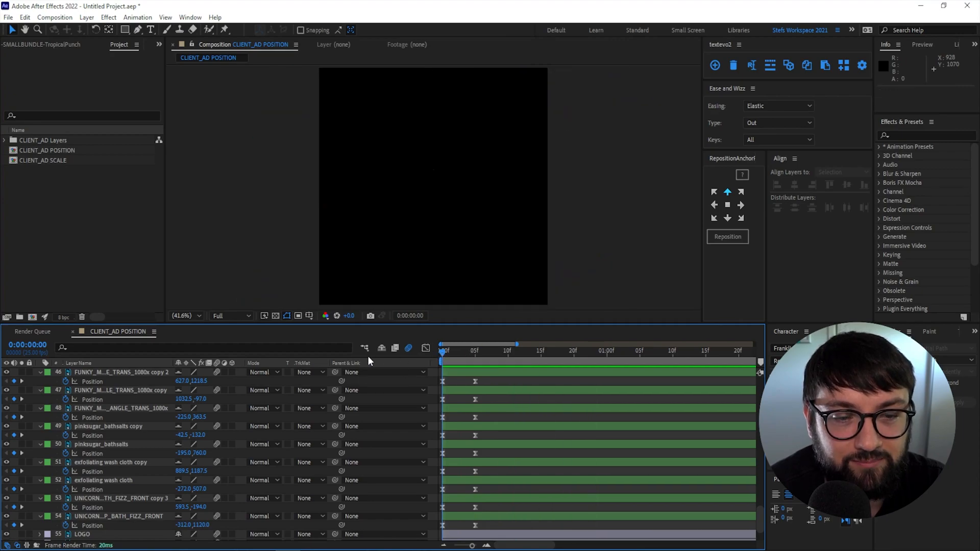
key(space)
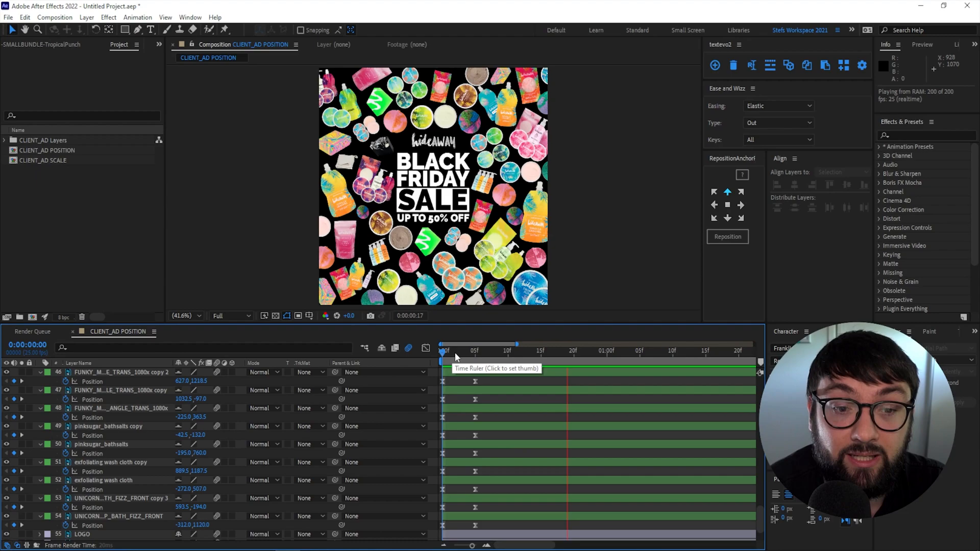
key(space)
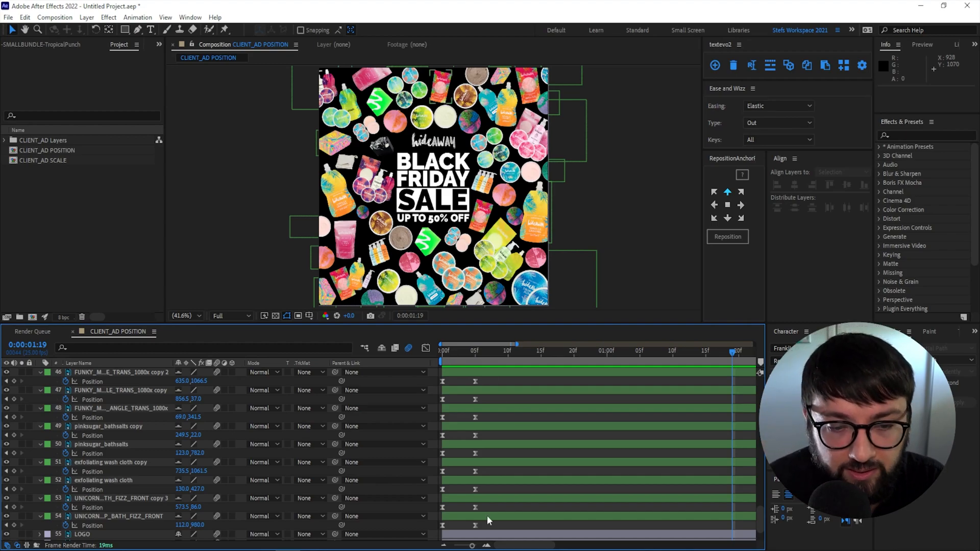
- End the work area at 0:00:03:00 and trim the composition to it
key(semicolon)
drag(502, 351, 559, 362)
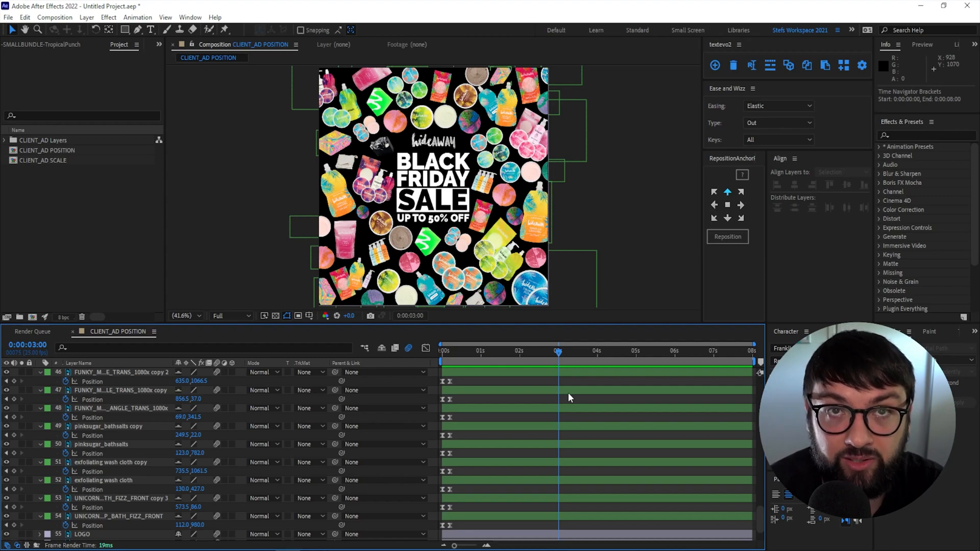
key(n)
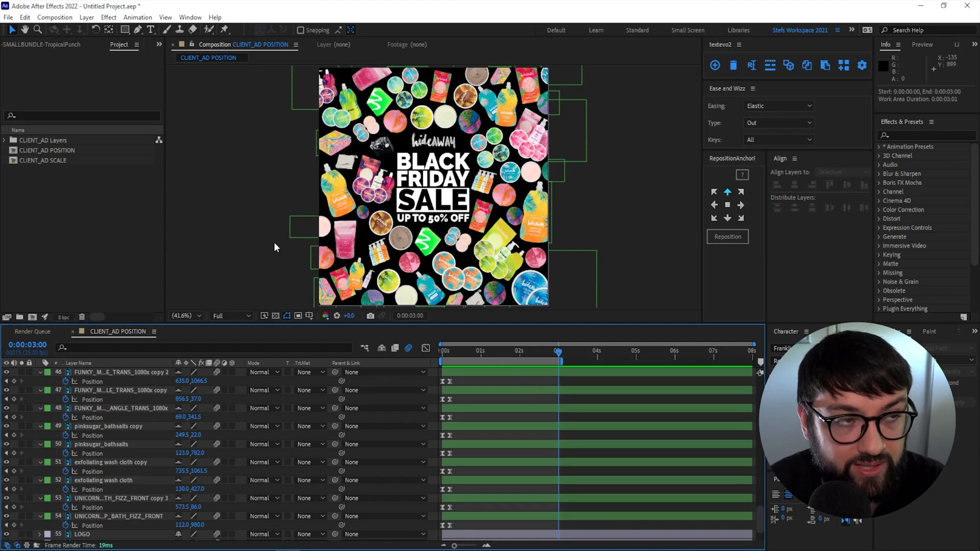
click(61, 18)
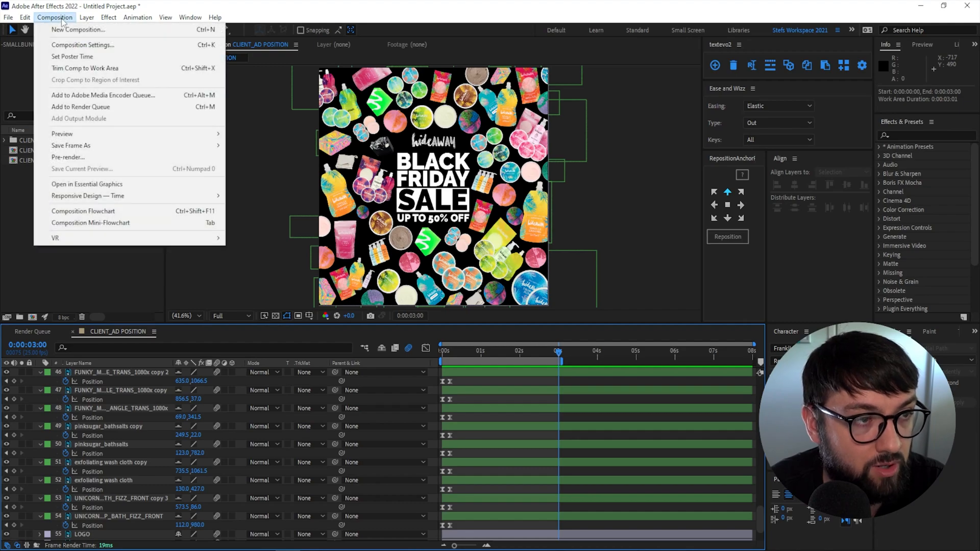
click(72, 68)
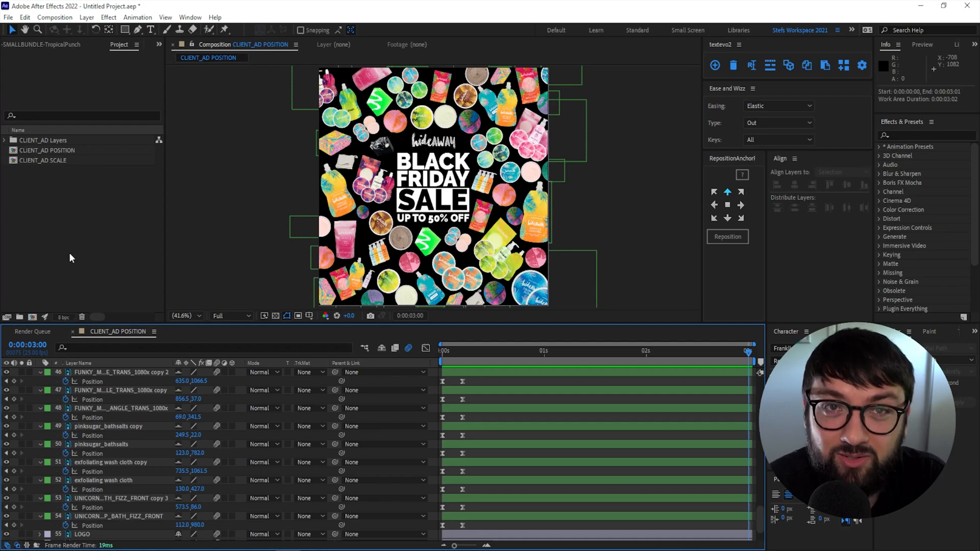
- Save the project as Easy Ads_tutorial.aep in the _EASY ADS folder
key(ctrl+s)
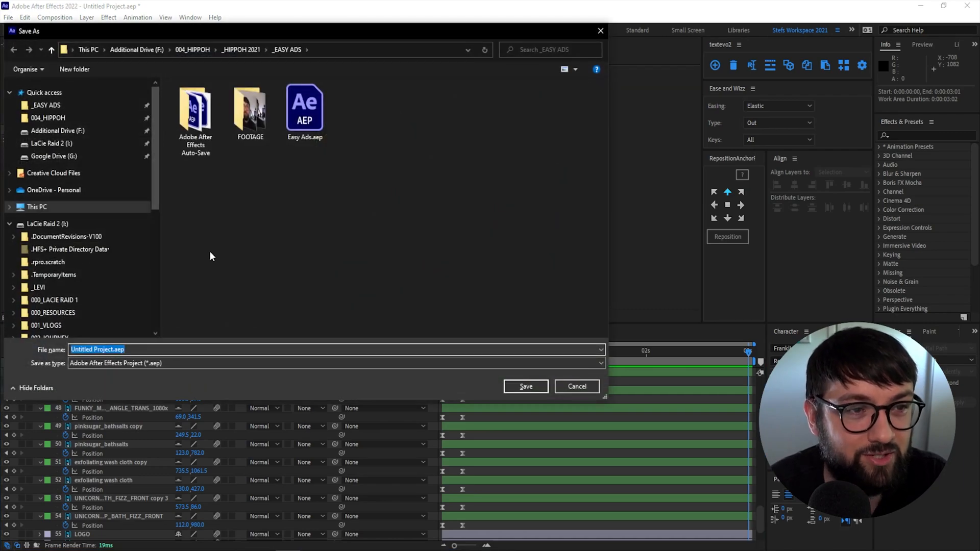
text(Easy Ads_)
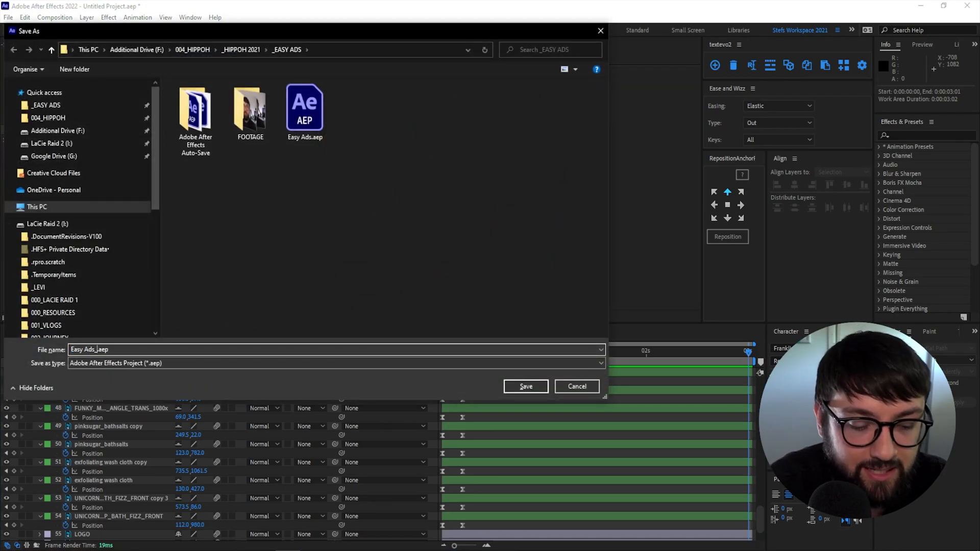
text(tutorial)
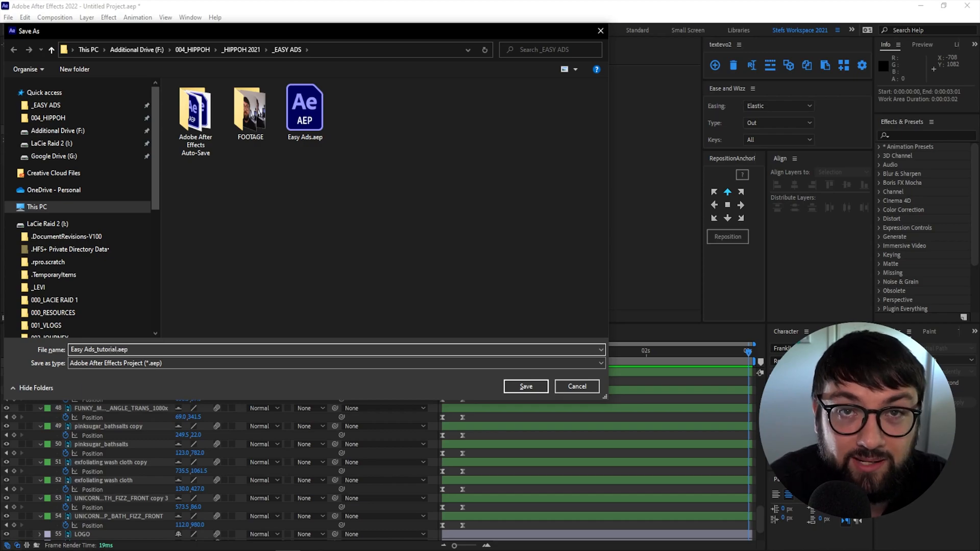
click(529, 391)
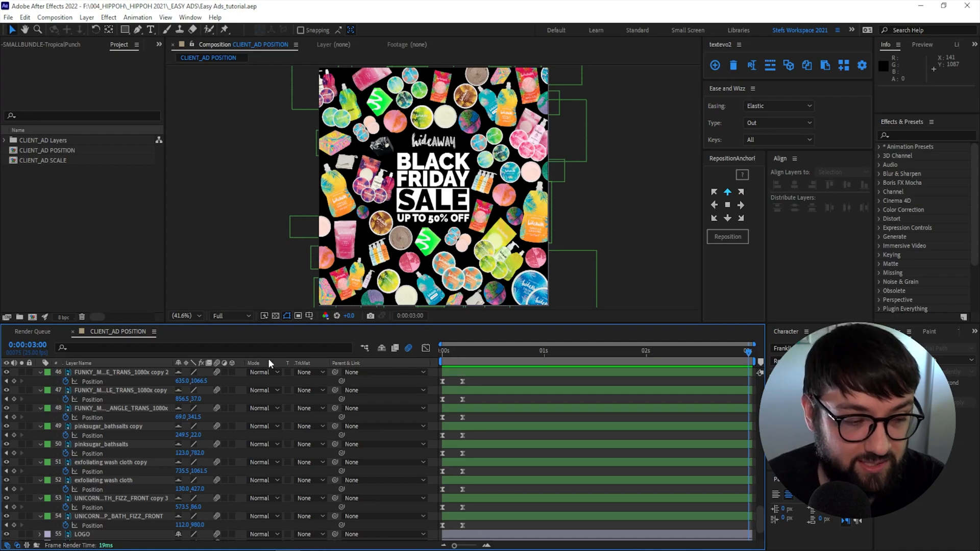
- Sequence all product layers with Overlap on, a duration of 0:00:02:25 and Transition set to Off
drag(456, 351, 402, 350)
key(space)
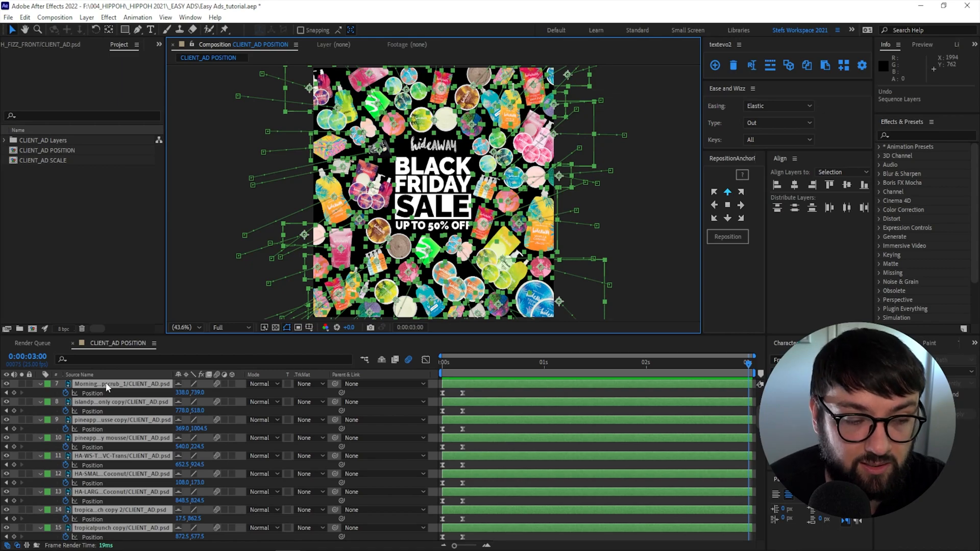
right_click(106, 390)
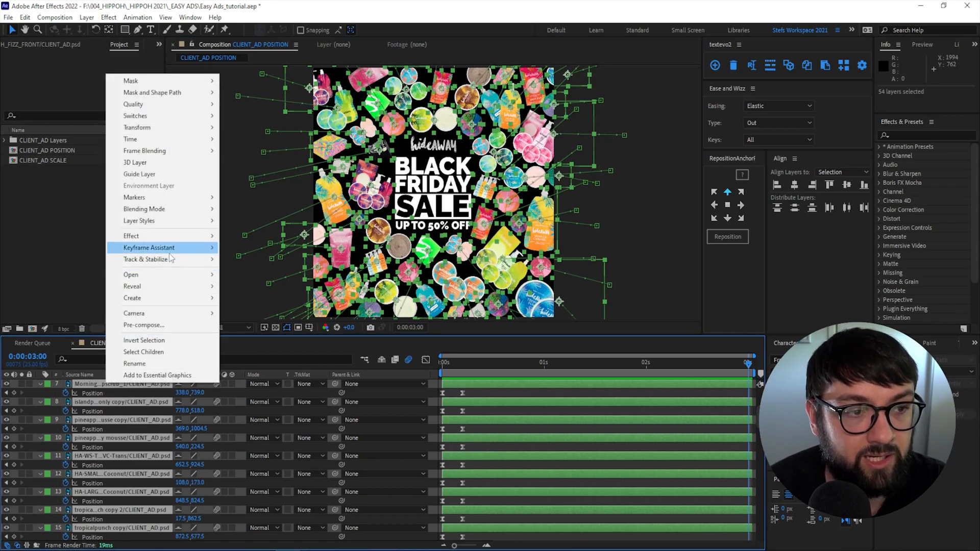
mouse_move(168, 247)
click(274, 341)
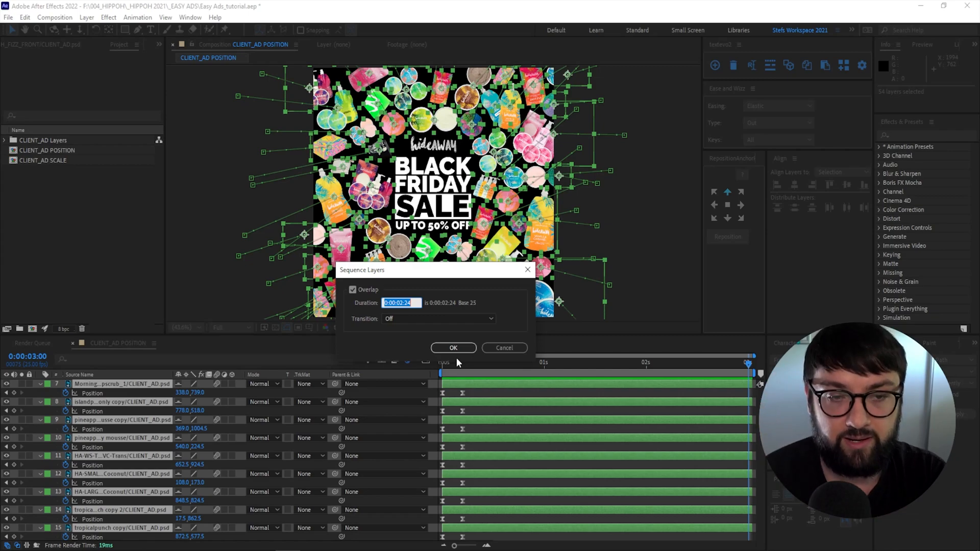
click(414, 311)
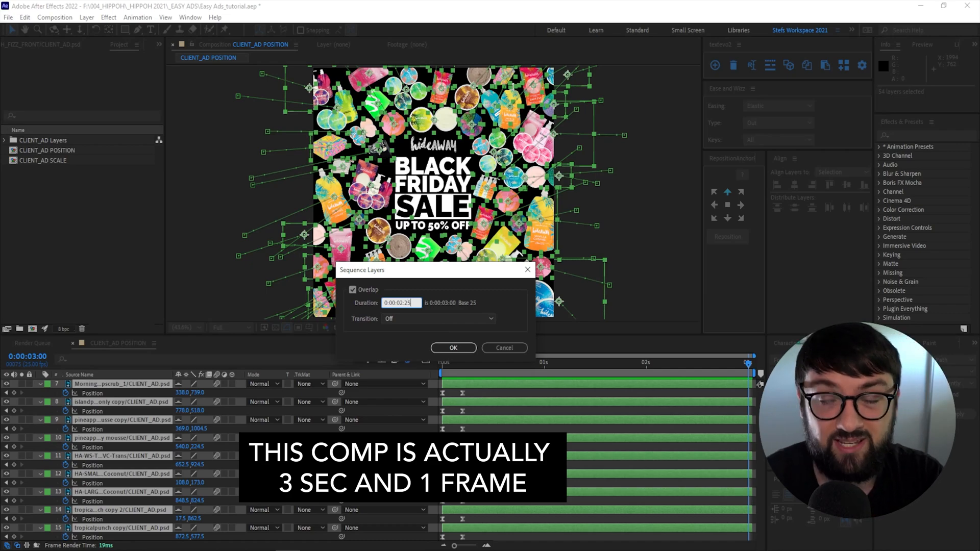
click(460, 348)
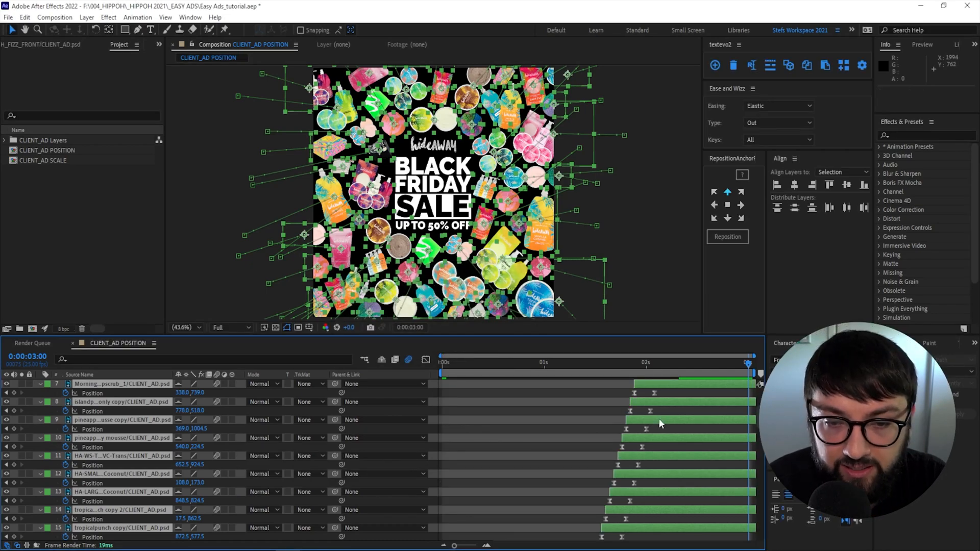
- Examine the staggered product layers along the timeline and preview the sequenced fly-in from the start
drag(645, 366, 623, 368)
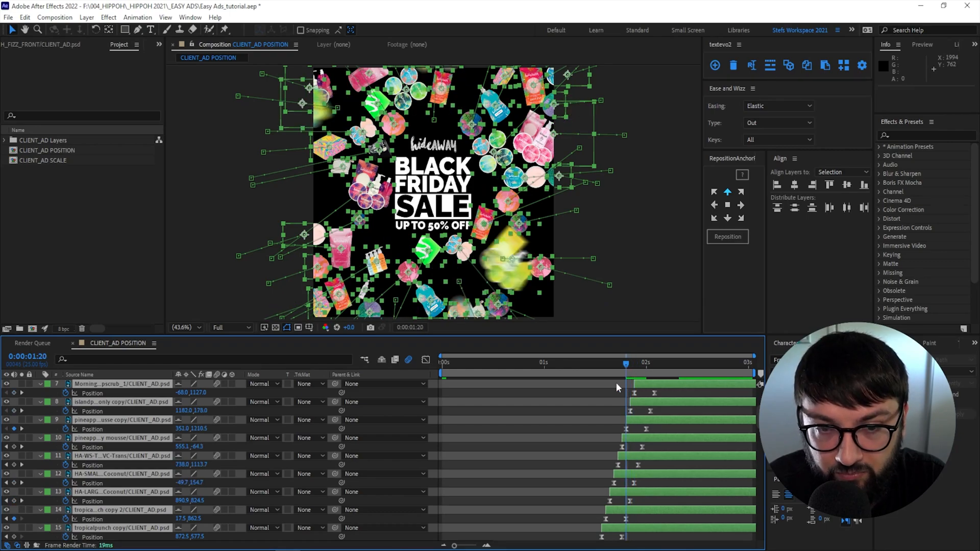
scroll(597, 419, down, 5)
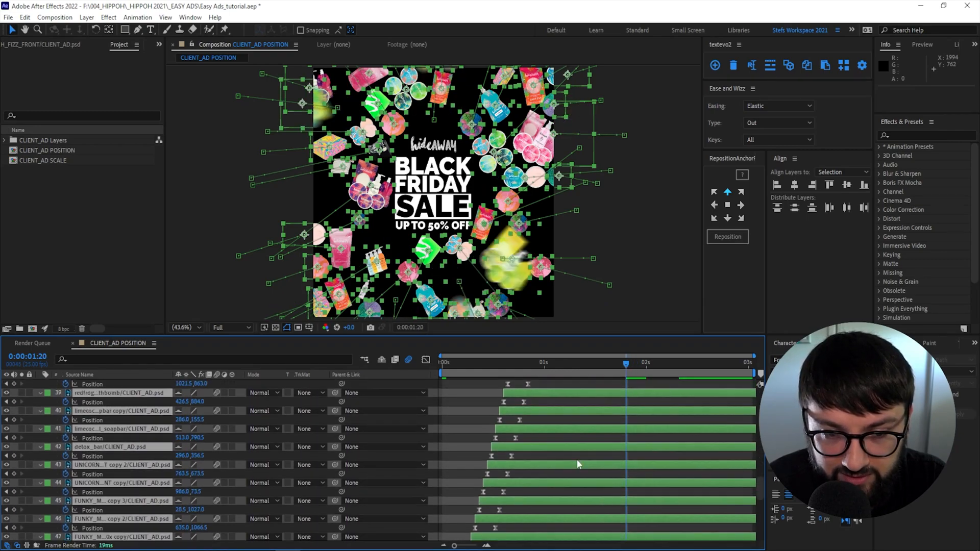
scroll(577, 459, down, 5)
scroll(577, 459, up, 4)
scroll(576, 463, up, 8)
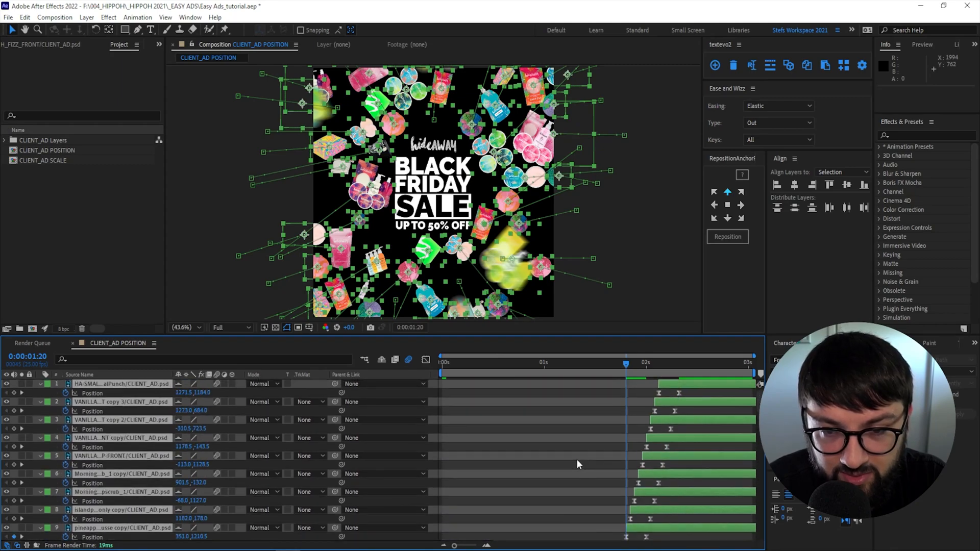
click(566, 433)
scroll(602, 390, down, 2)
click(597, 363)
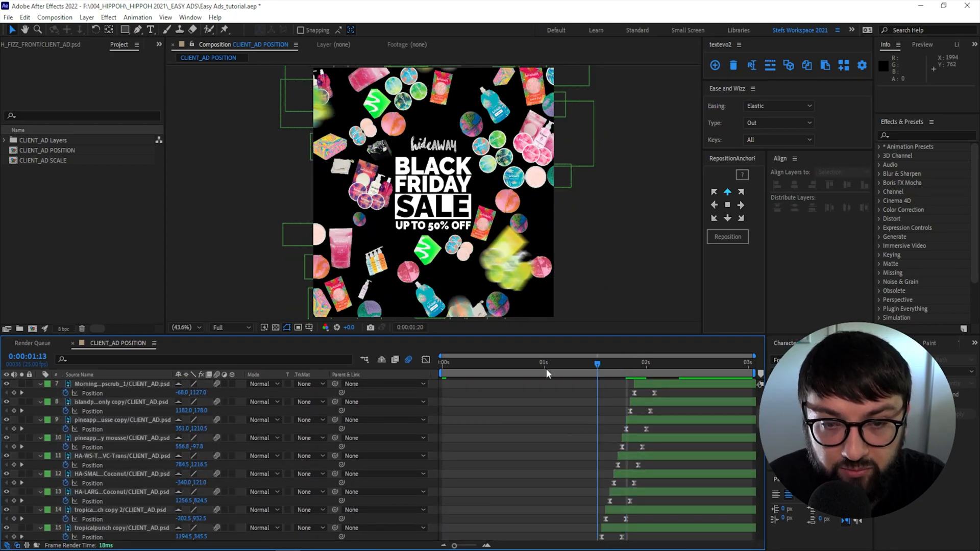
key(Home)
key(space)
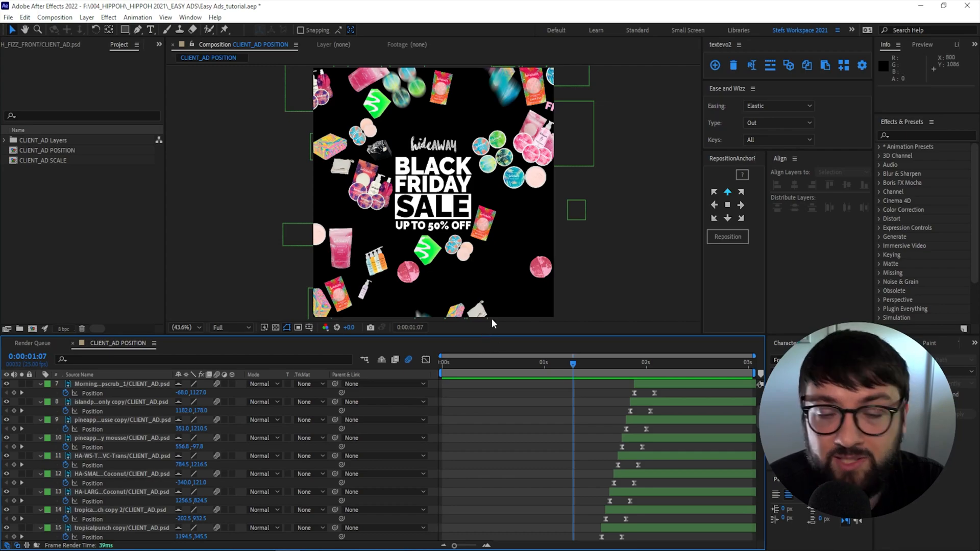
click(580, 362)
drag(580, 362, 680, 372)
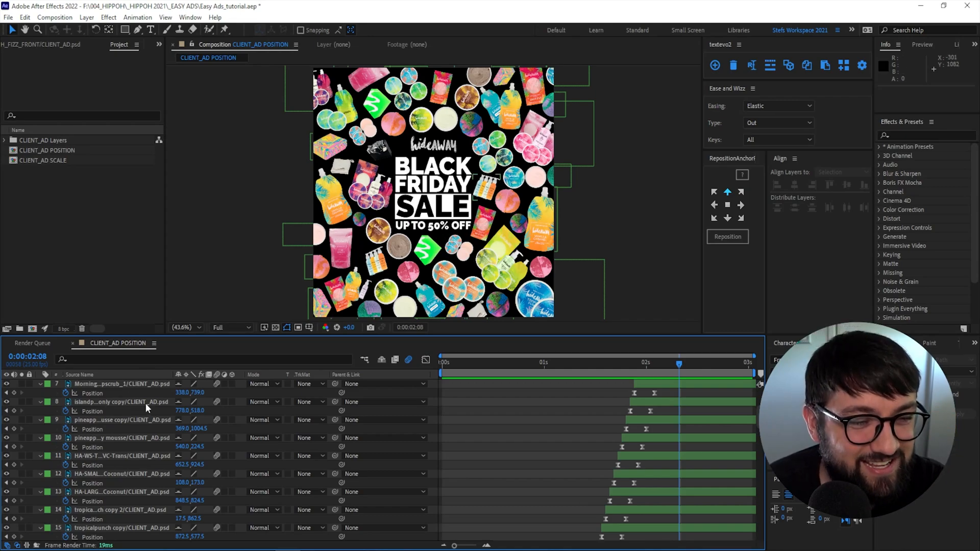
- Hide the shy product layers and add a Scale keyframe to the UP TO 50% OFF layer at 0:00:02:09
click(384, 356)
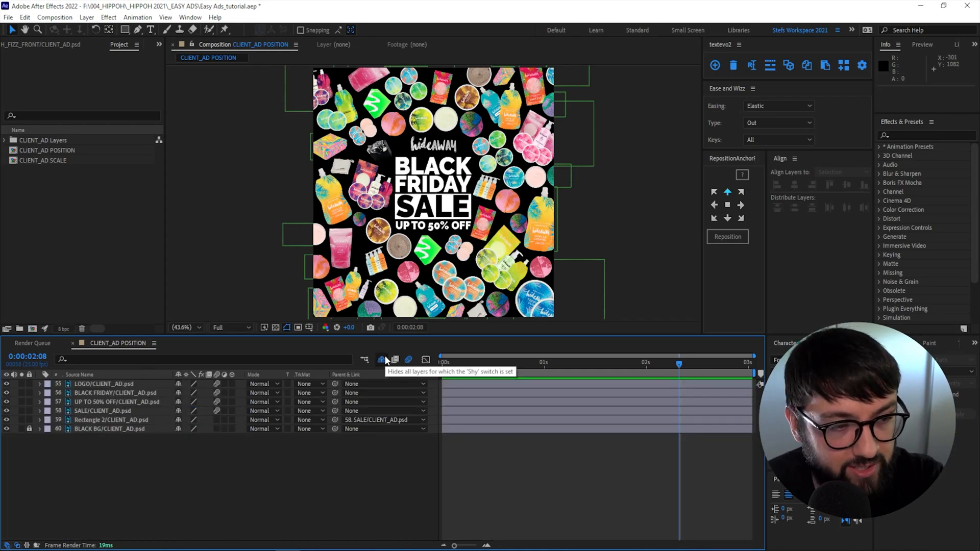
click(96, 401)
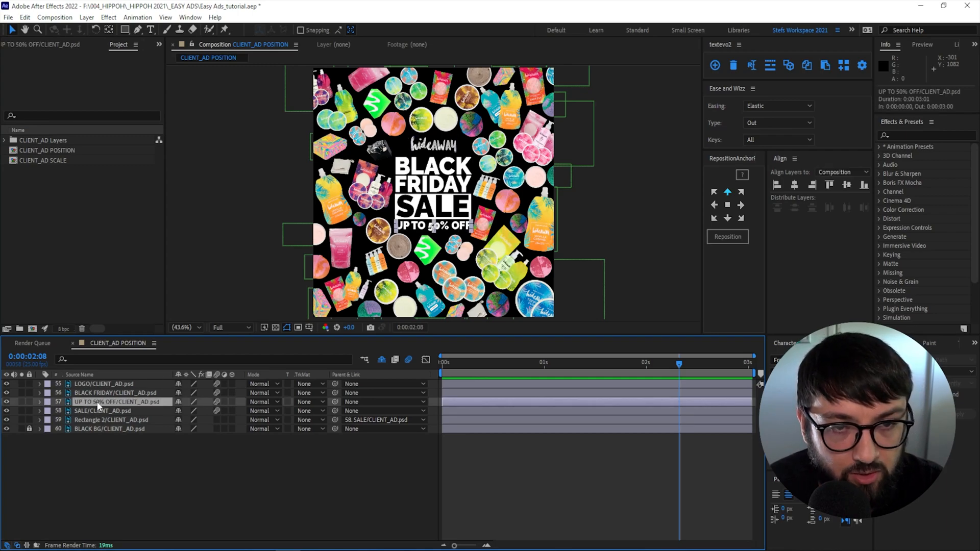
click(674, 363)
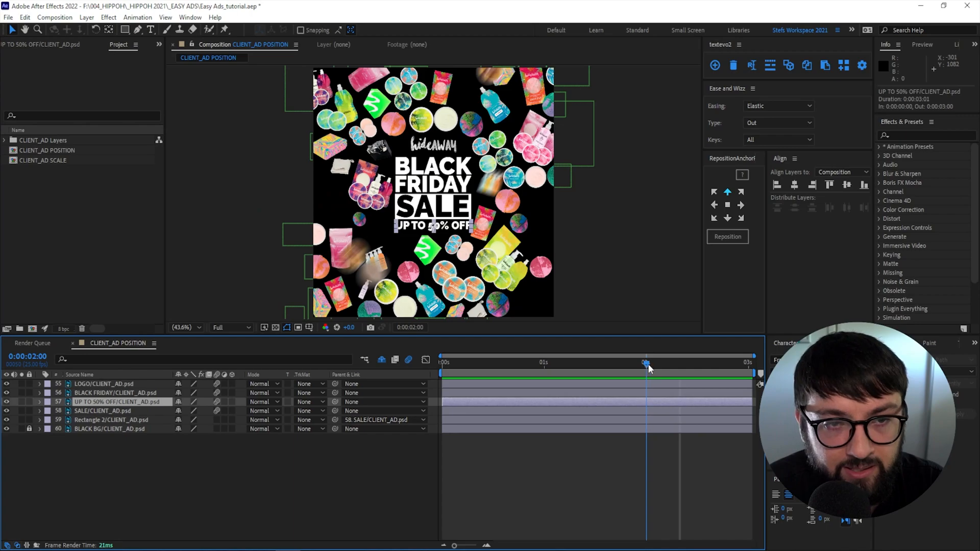
drag(676, 368, 683, 371)
key(s)
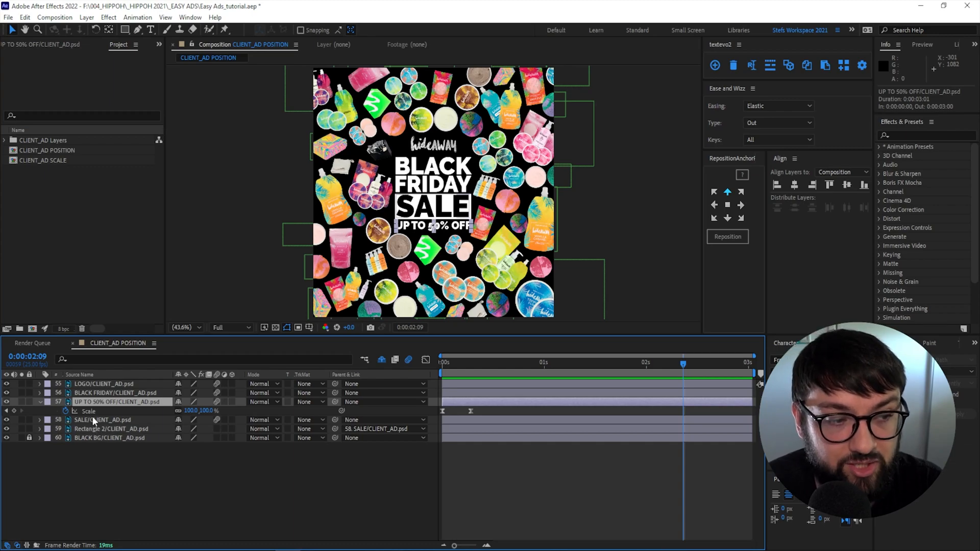
click(13, 410)
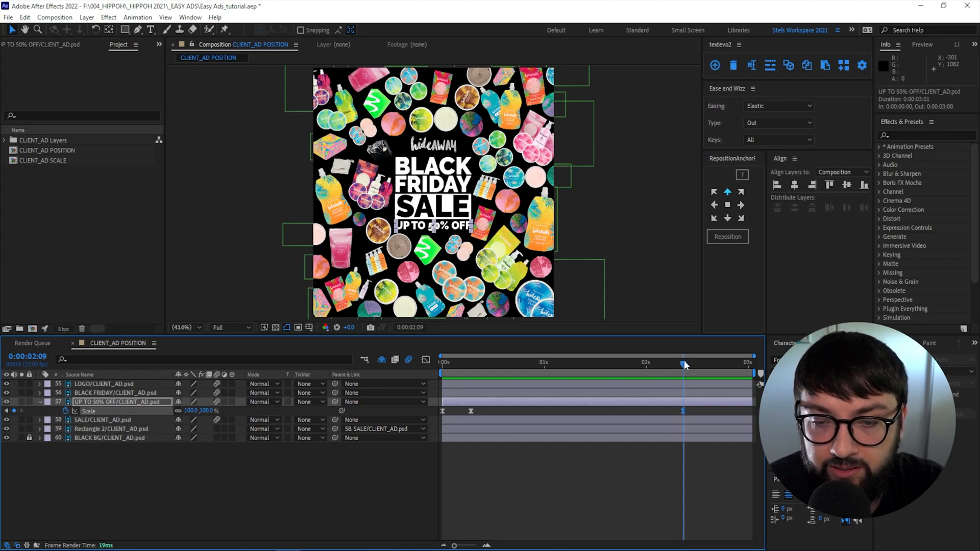
- Pulse the UP TO 50% OFF text to 122% scale at 0:00:02:11 and back to 100% at about 0:00:02:13, previewing the motion
mouse_move(684, 361)
mouse_down()
mouse_move(704, 361)
mouse_move(691, 370)
mouse_up()
click(14, 410)
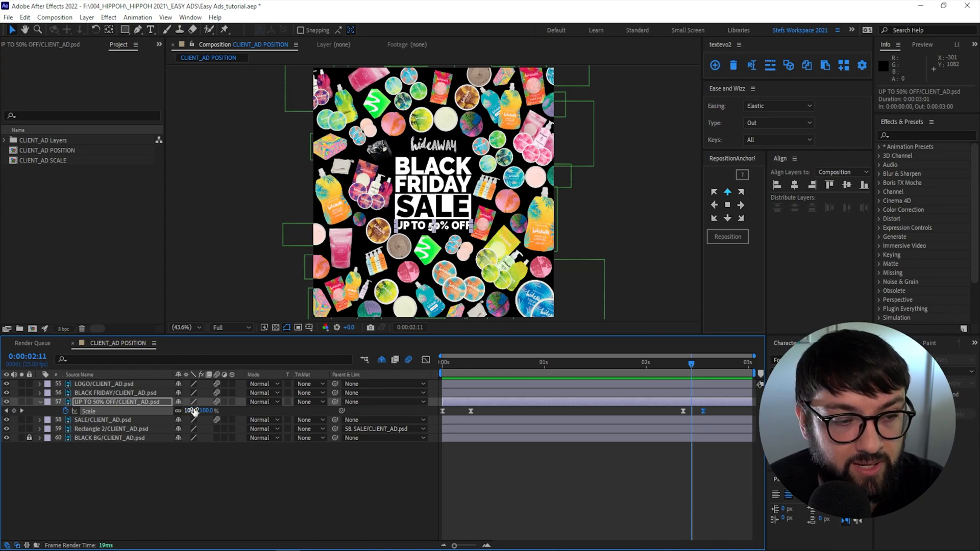
drag(192, 410, 201, 410)
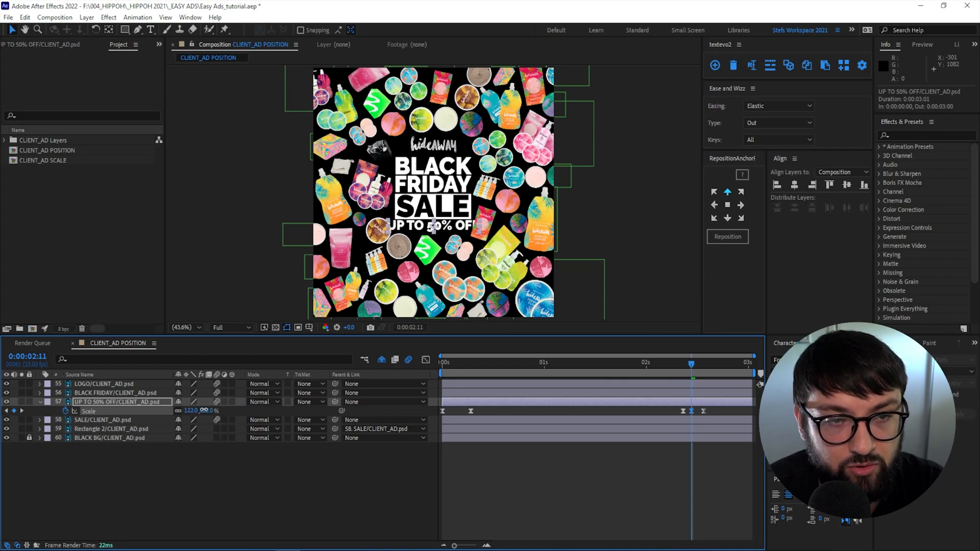
click(613, 442)
drag(703, 412, 699, 411)
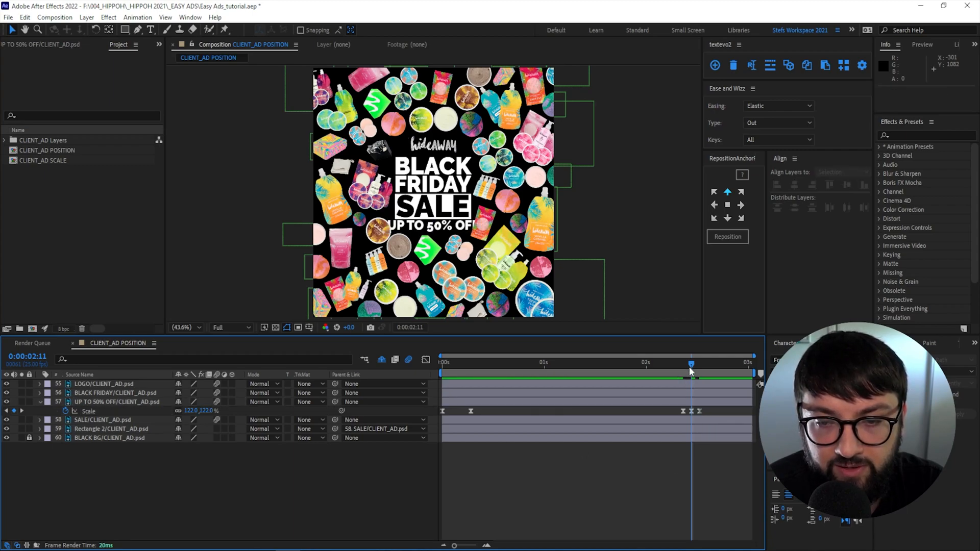
click(661, 365)
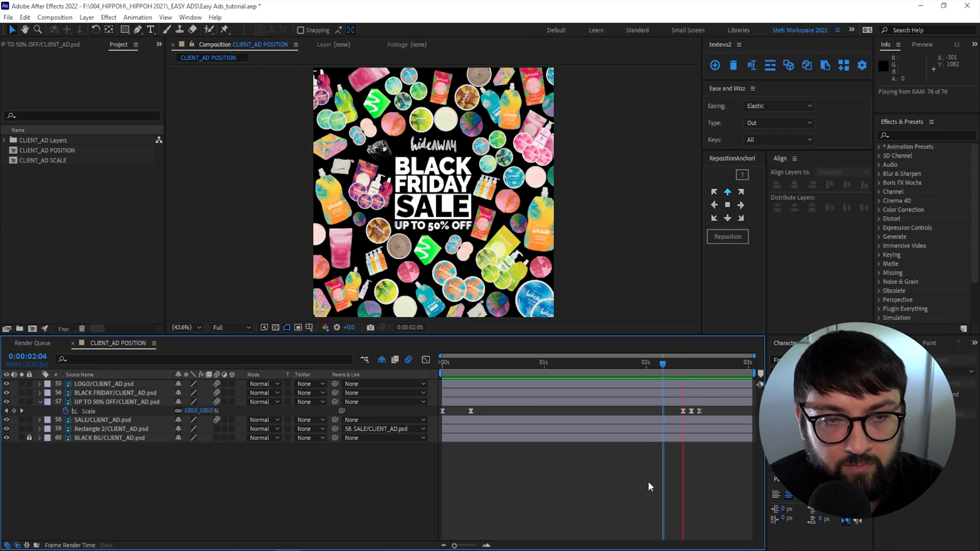
click(670, 363)
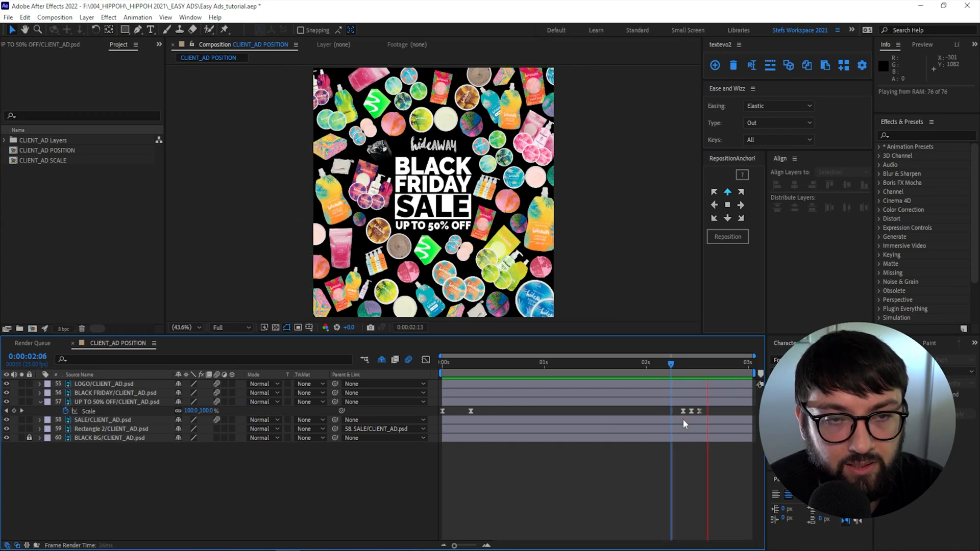
- Preview the UP TO 50% OFF pulse against the product fly-ins and review the frames around 0:00:02:06
key(space)
drag(678, 358, 674, 377)
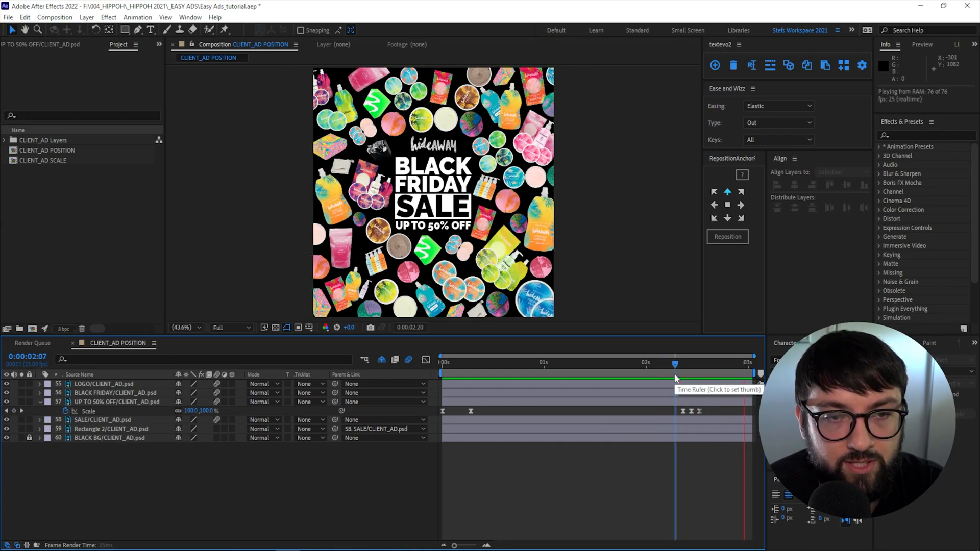
click(681, 364)
click(668, 366)
key(space)
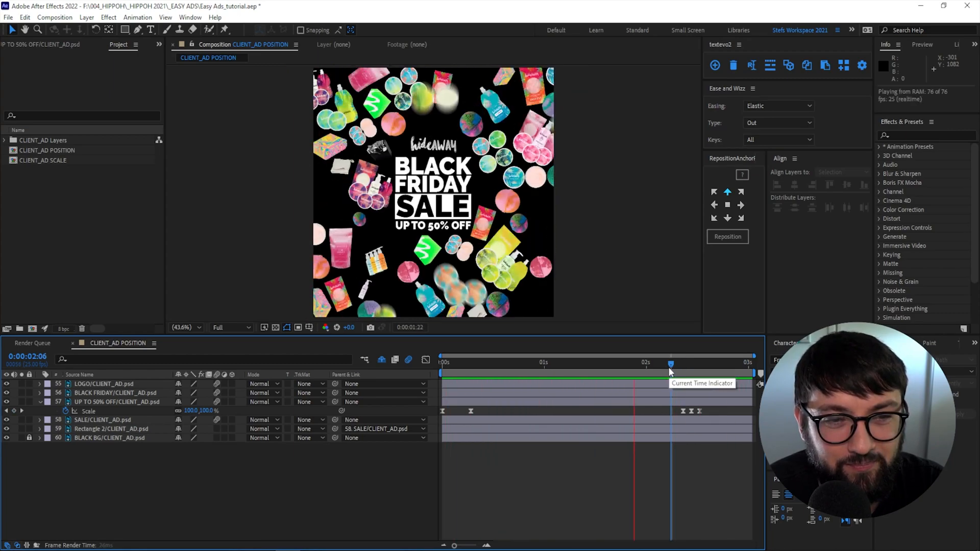
key(Home)
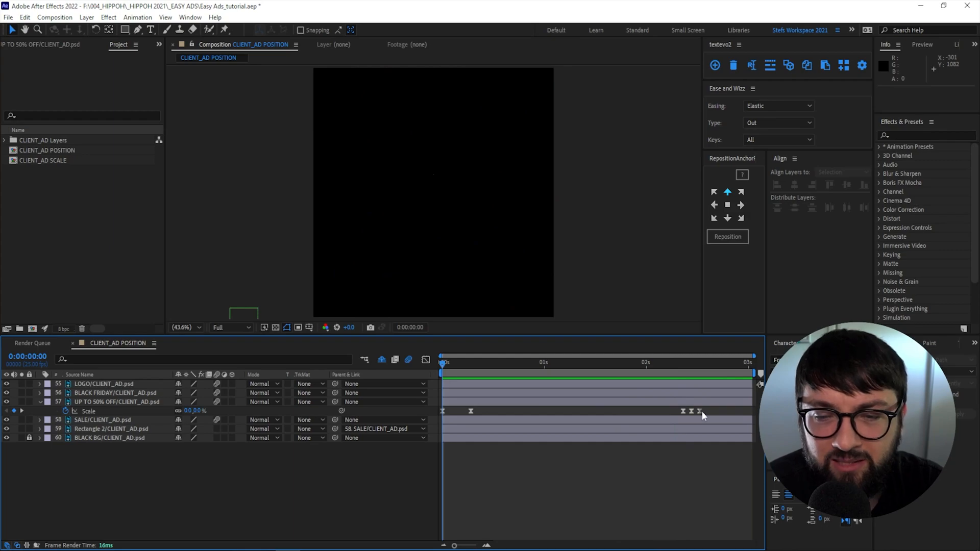
drag(683, 367, 669, 369)
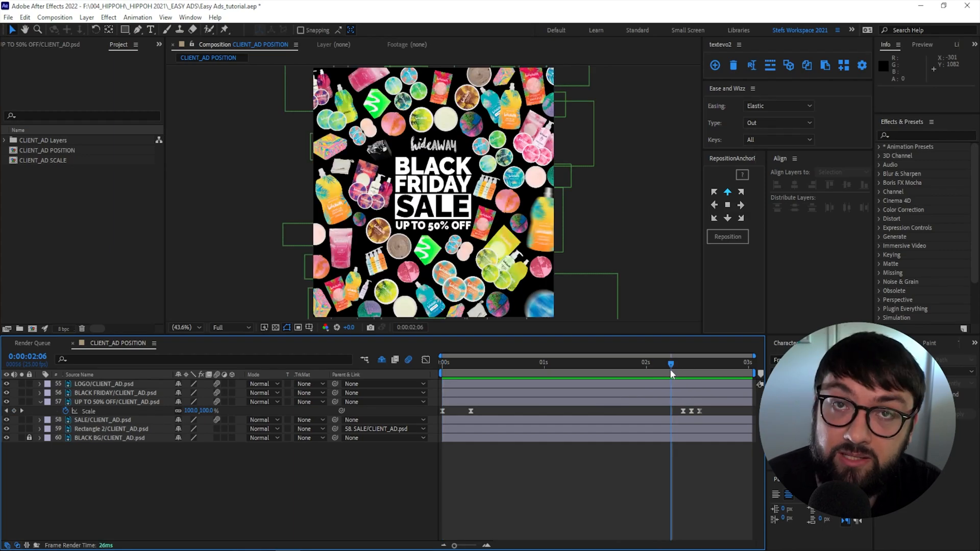
- Spread the three closing Scale keyframes of the UP TO 50% OFF layer slightly further apart and preview the slower pulse
drag(704, 406, 675, 411)
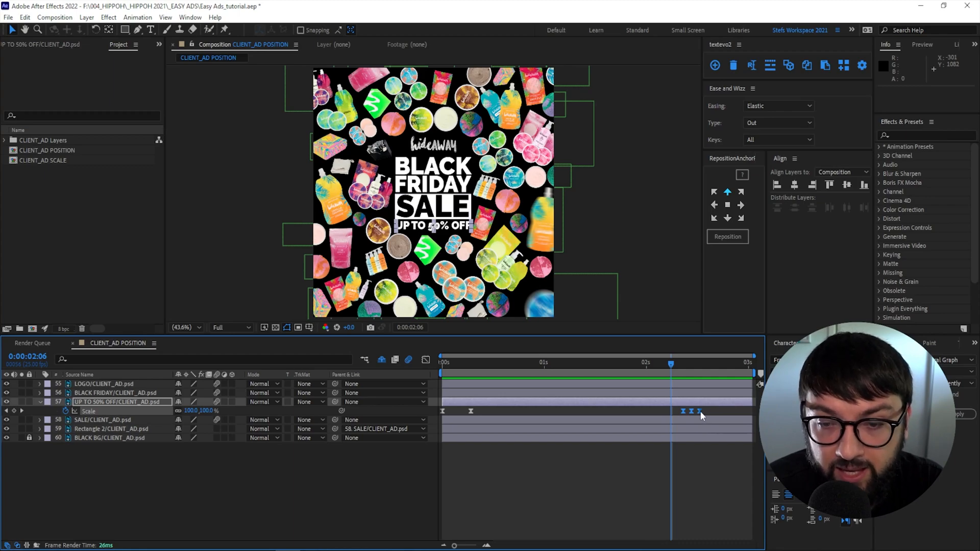
drag(701, 411, 708, 414)
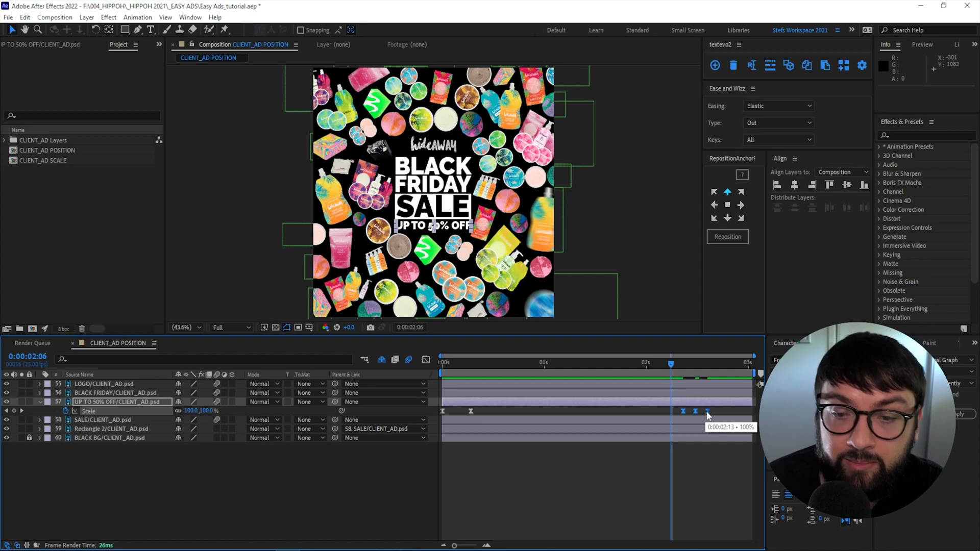
click(678, 477)
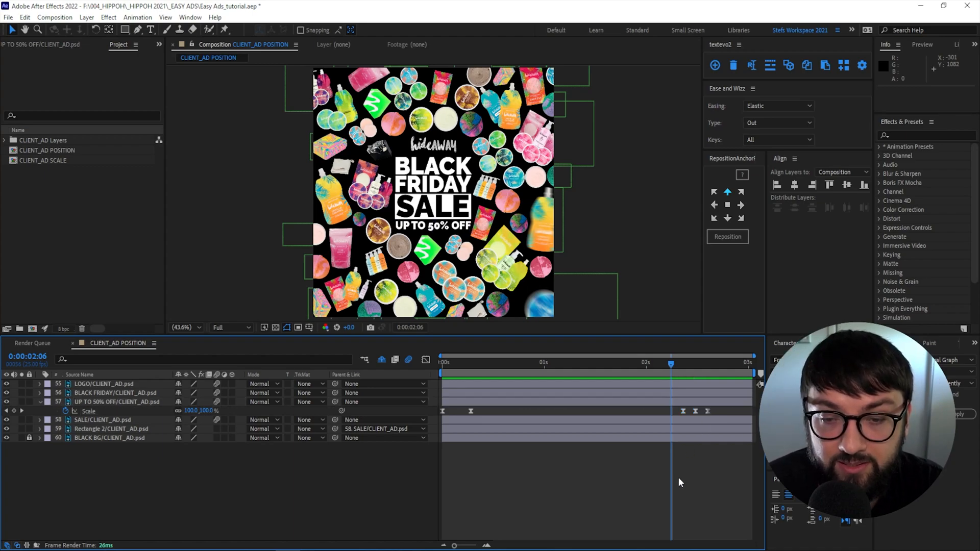
key(space)
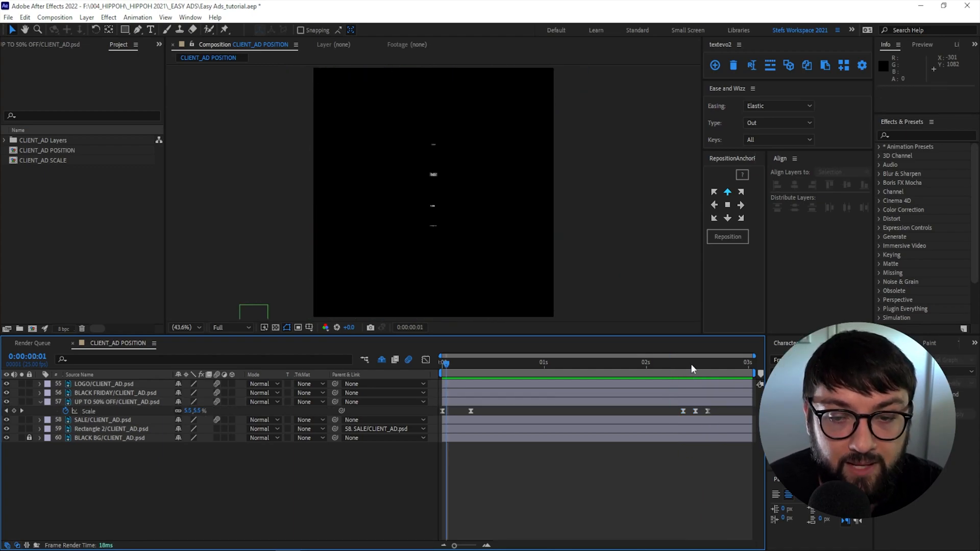
key(space)
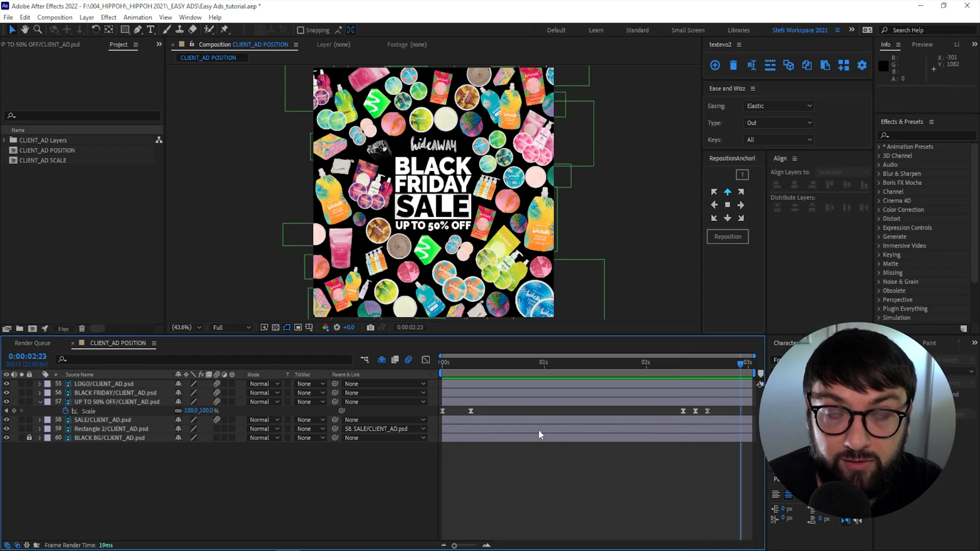
click(41, 402)
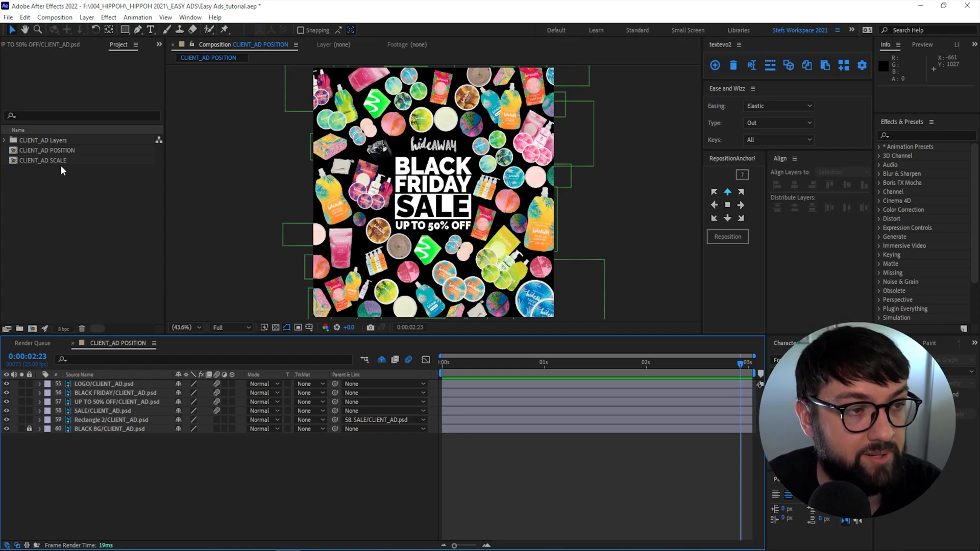
- Nest CLIENT_AD POSITION in a new composition and check its animation through to 0:00:03:00
click(60, 150)
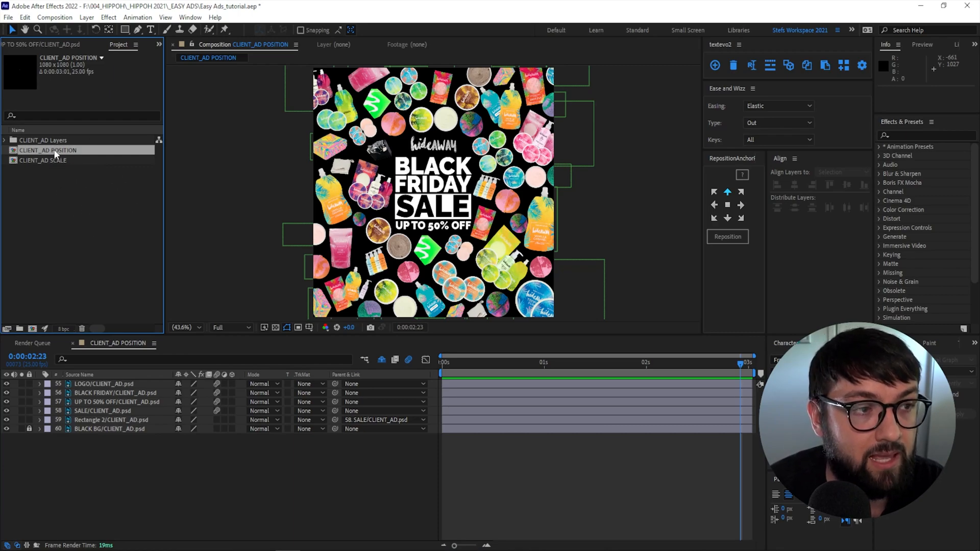
drag(51, 152, 32, 331)
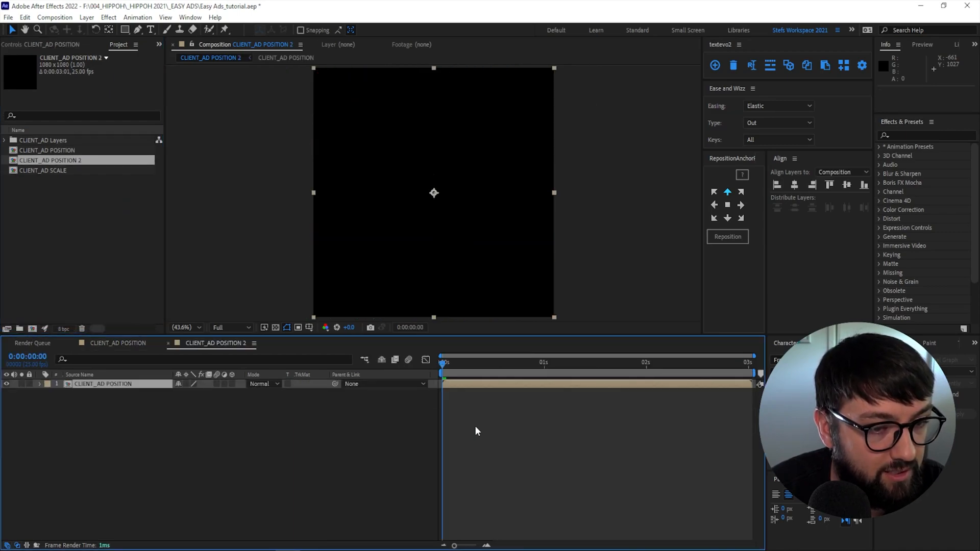
drag(459, 364, 748, 363)
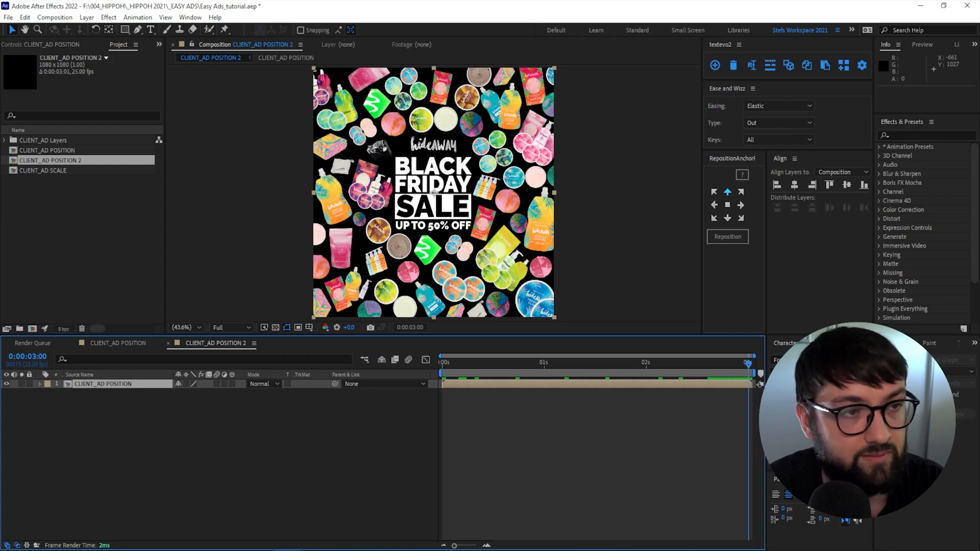
- Set the duration of the CLIENT_AD POSITION 2 composition to 0:00:06:02 and show its full length in the timeline
click(55, 17)
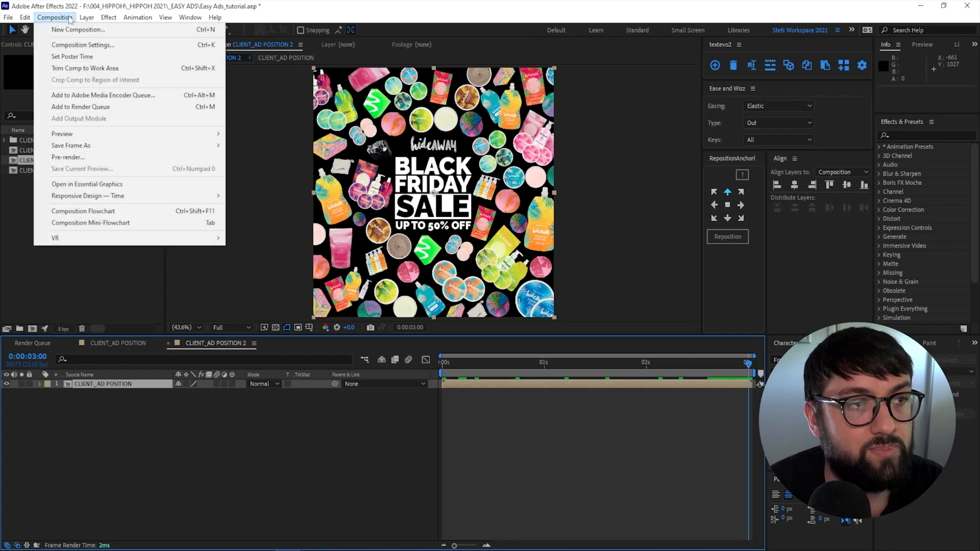
click(80, 46)
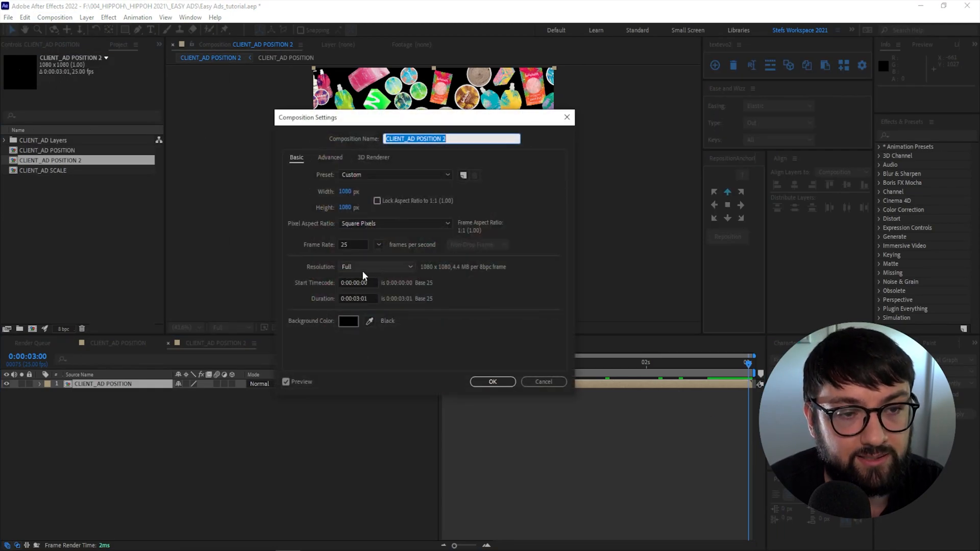
click(358, 298)
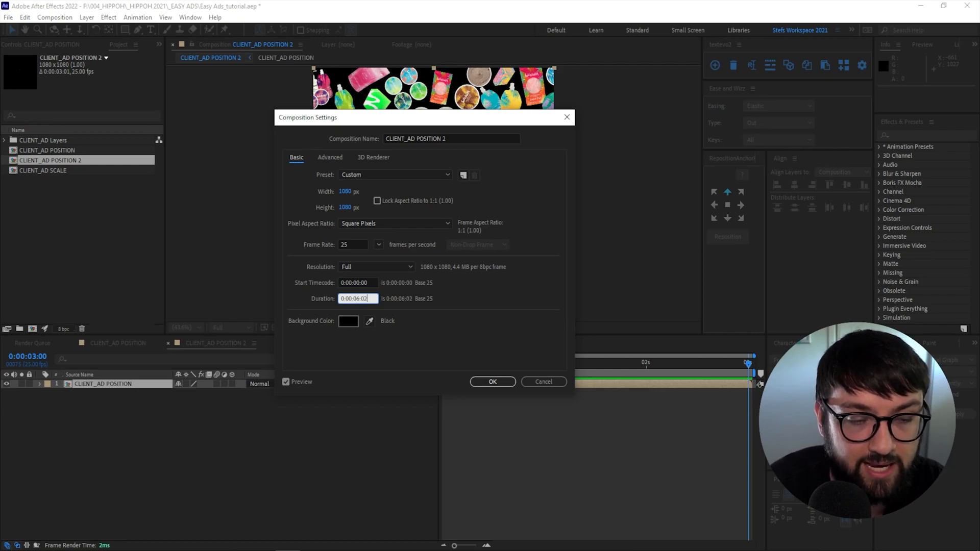
click(492, 382)
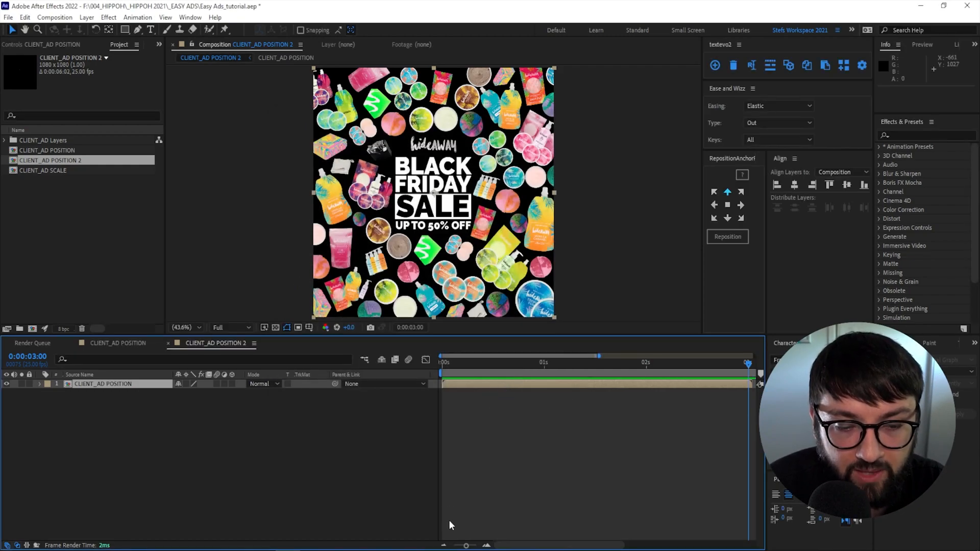
mouse_move(454, 546)
mouse_down()
mouse_move(463, 547)
mouse_move(454, 547)
mouse_up()
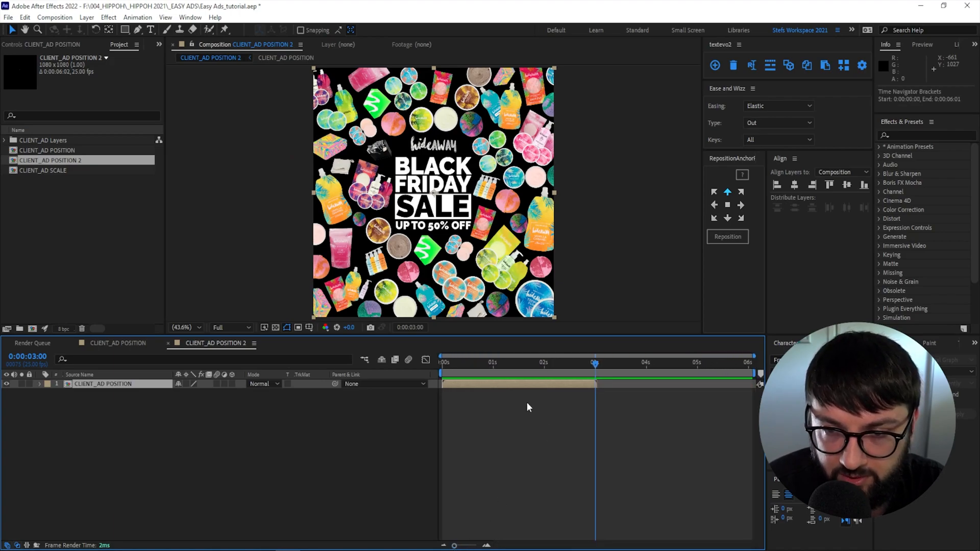
- Duplicate the nested CLIENT_AD POSITION layer, start the copy at 0:00:03:01 directly after the original, and preview the sequence
key(ctrl+d)
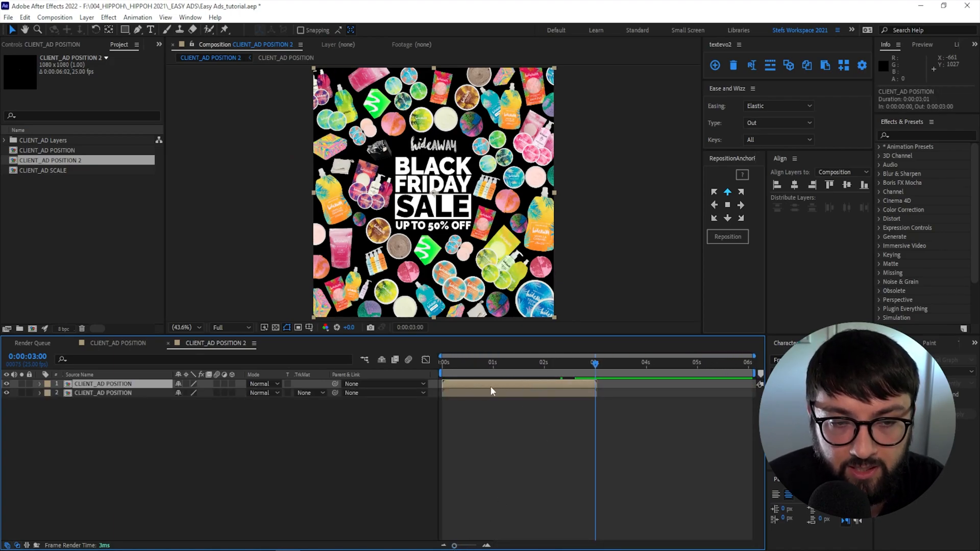
drag(489, 386, 651, 384)
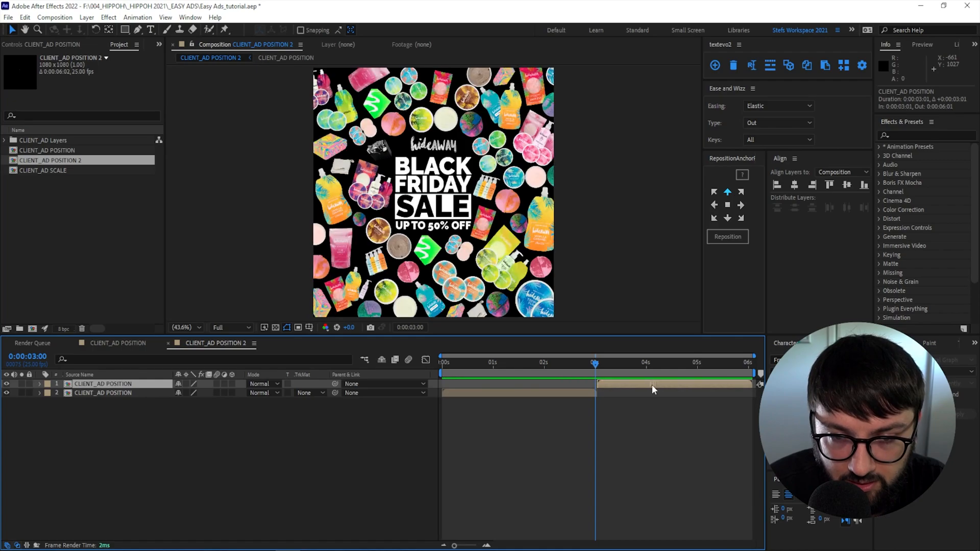
drag(597, 363, 369, 359)
key(space)
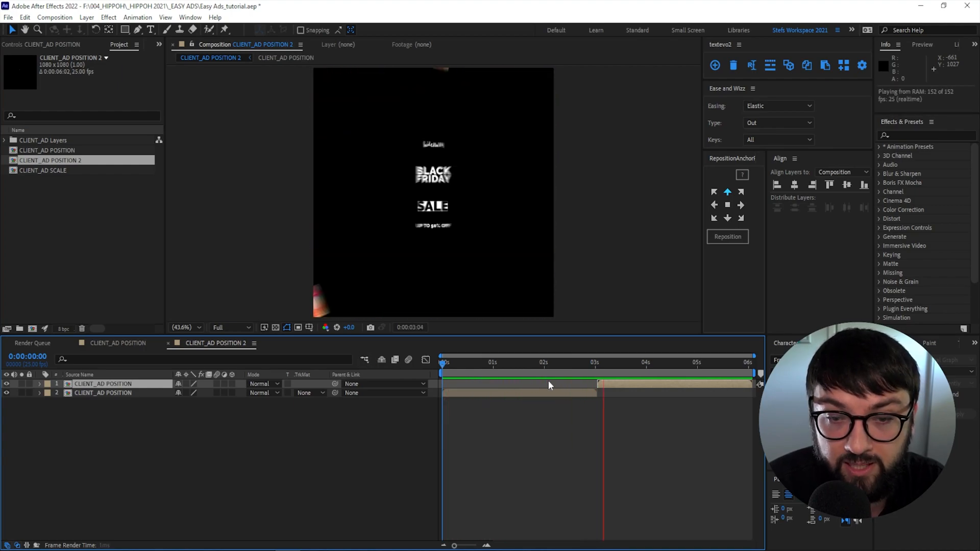
key(space)
- Time-reverse the second CLIENT_AD POSITION layer and preview the whole sequence from the start in a larger viewer
right_click(626, 385)
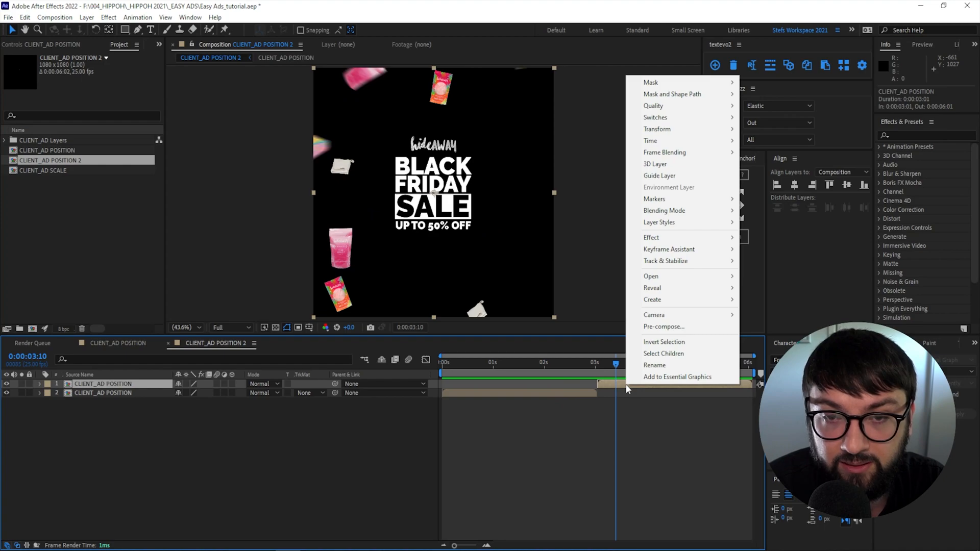
mouse_move(666, 144)
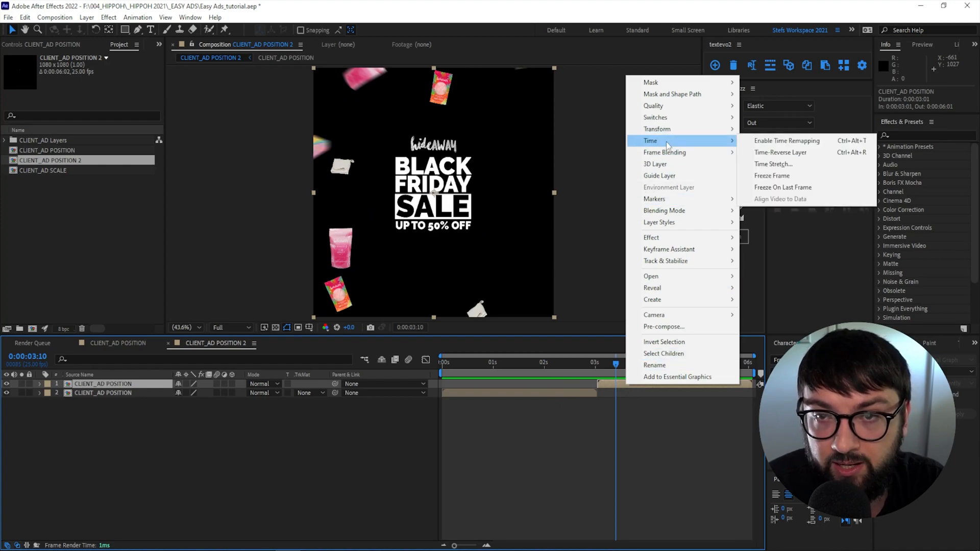
click(766, 152)
click(511, 436)
key(Home)
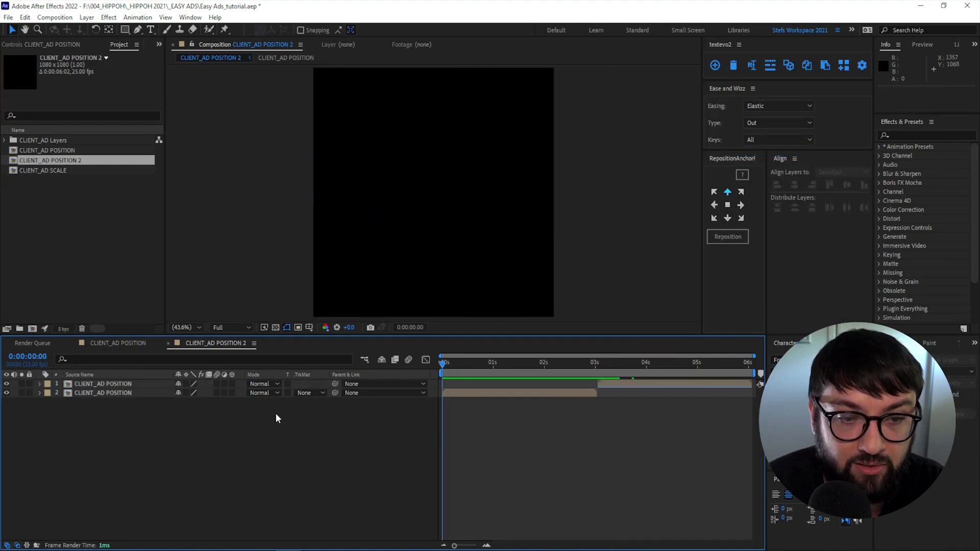
drag(255, 332, 256, 414)
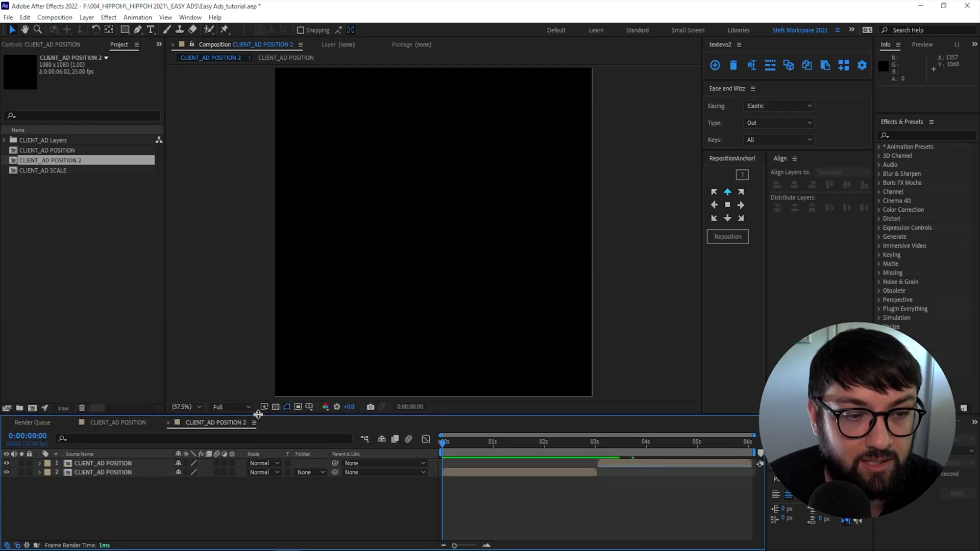
key(space)
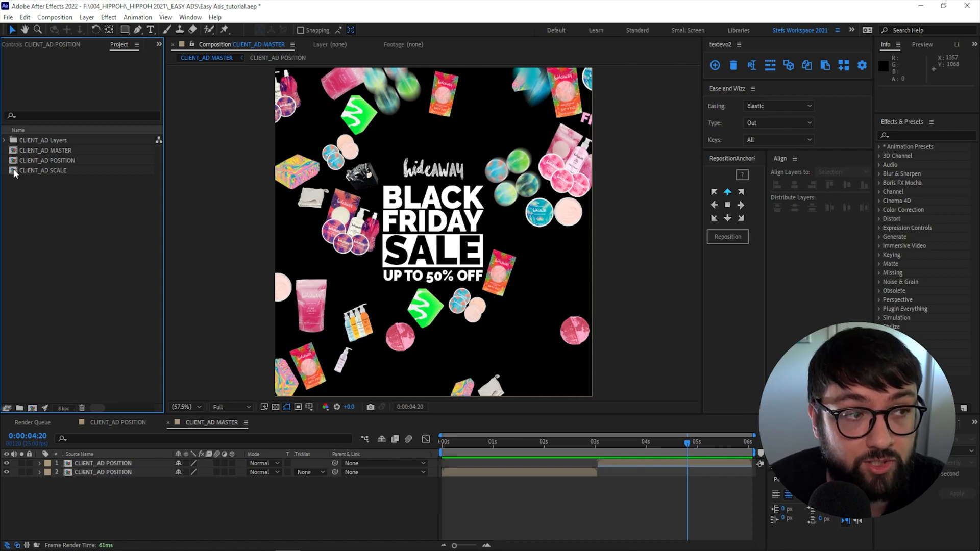
- Open CLIENT_AD SCALE, then pre-compose the logo, text and rectangle layers of CLIENT_AD POSITION as BF Title Animation and preview it
double_click(13, 170)
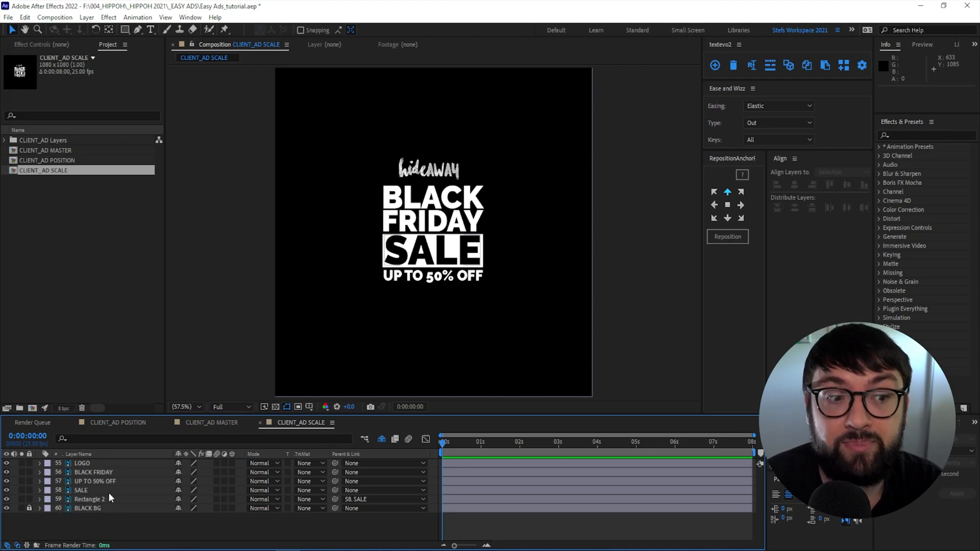
click(120, 422)
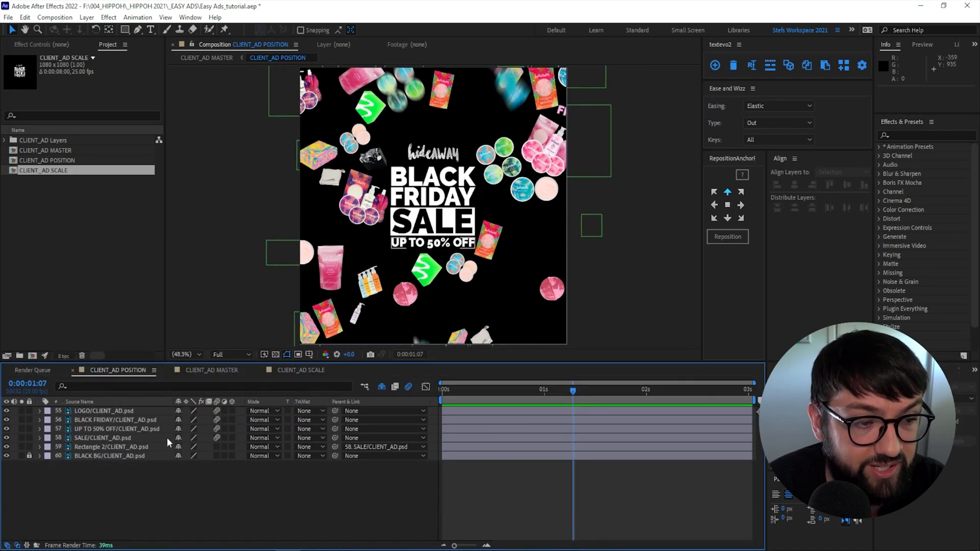
click(103, 446)
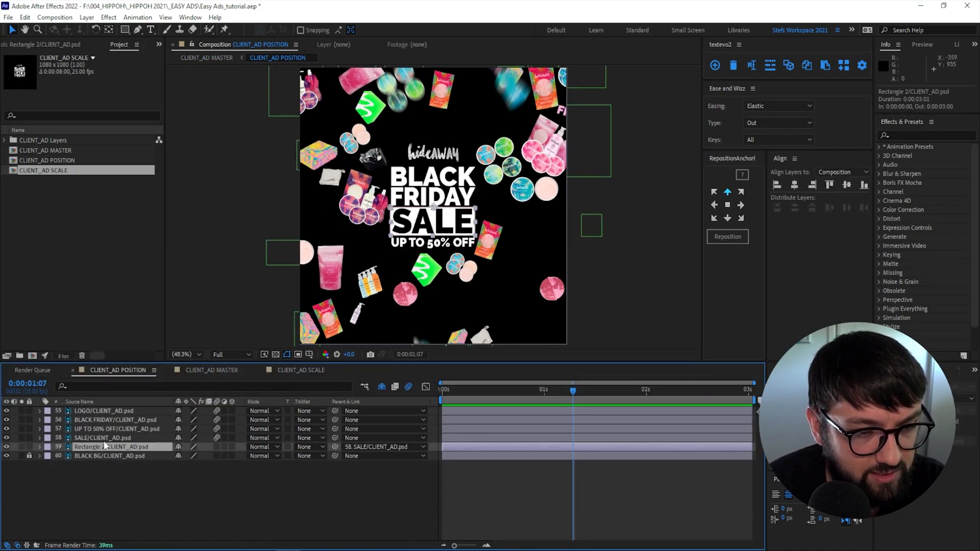
shift+click(98, 410)
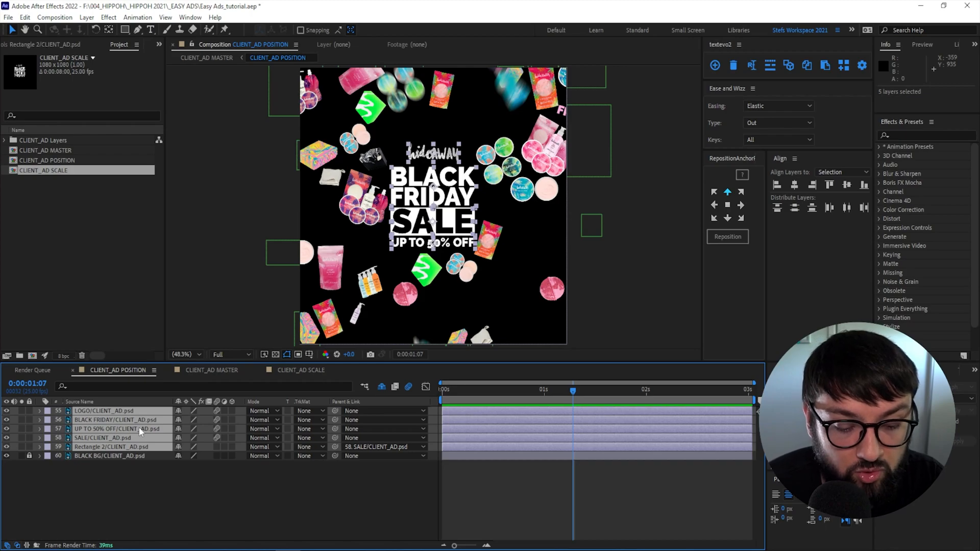
right_click(139, 427)
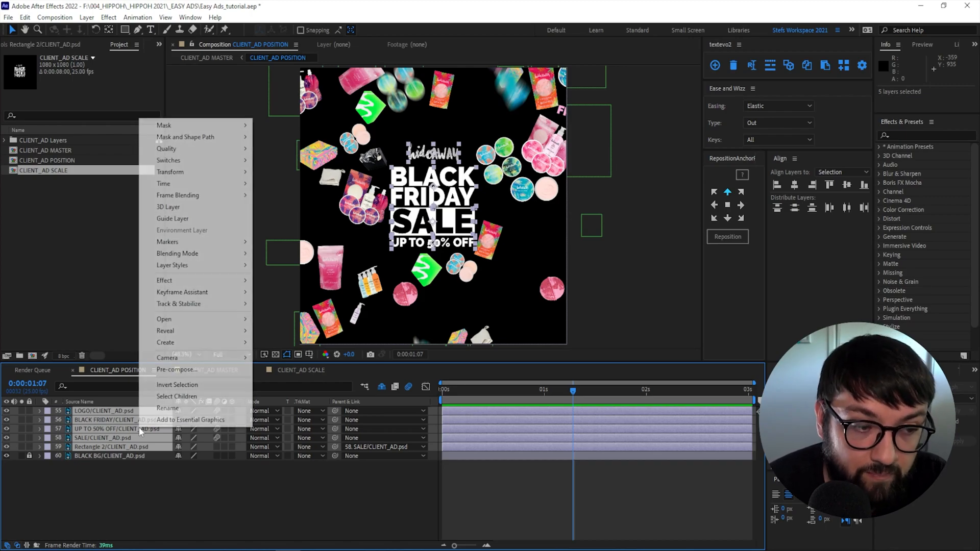
click(175, 369)
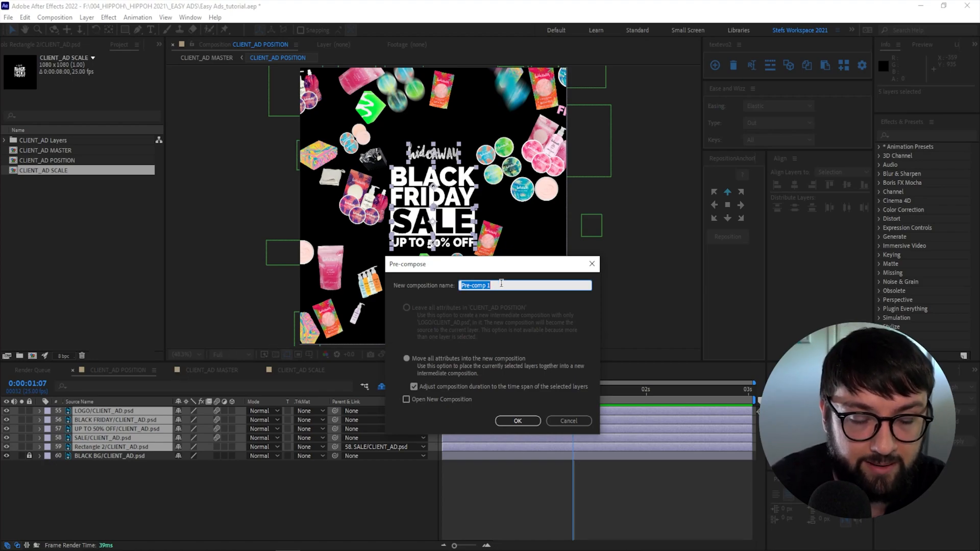
key(BackSpace)
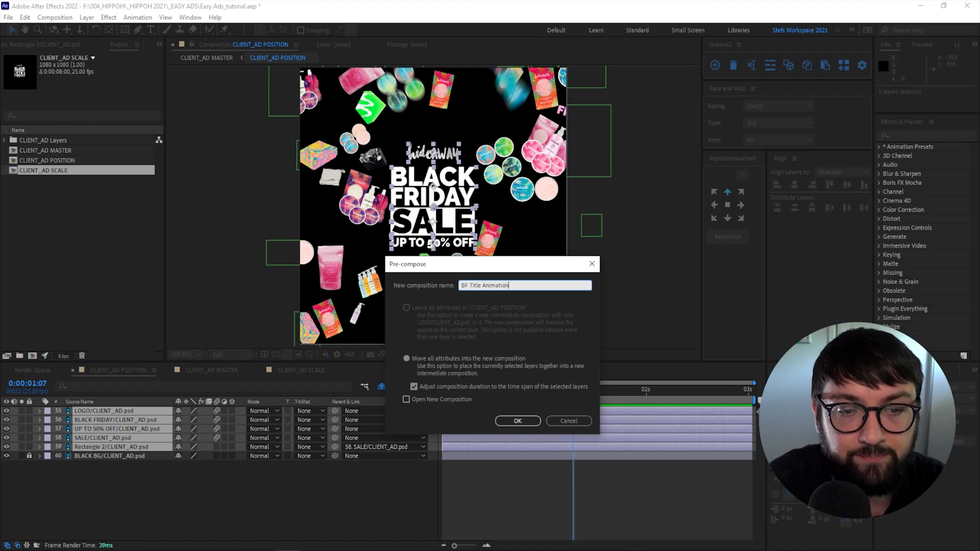
click(518, 420)
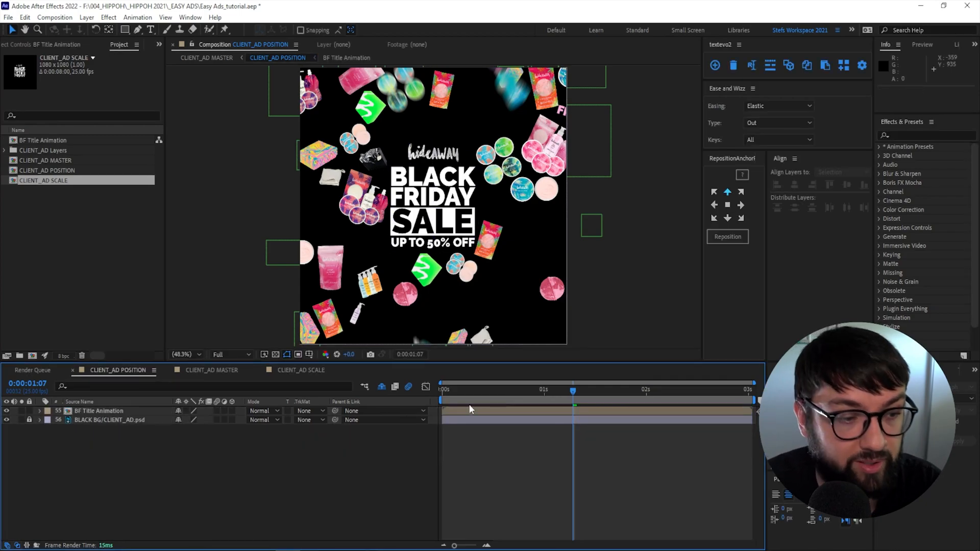
key(space)
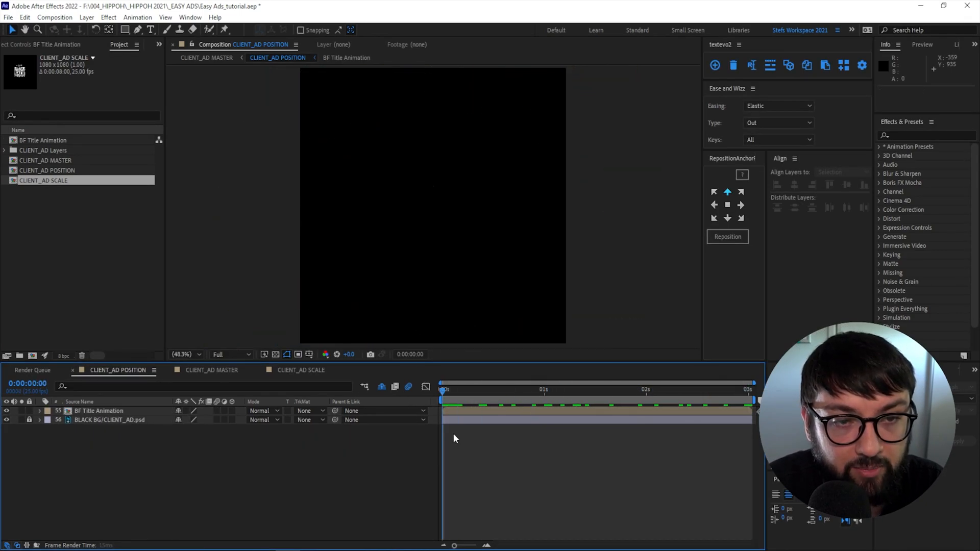
- Preview CLIENT_AD POSITION, then copy its BF Title Animation layer into the CLIENT_AD SCALE composition
key(space)
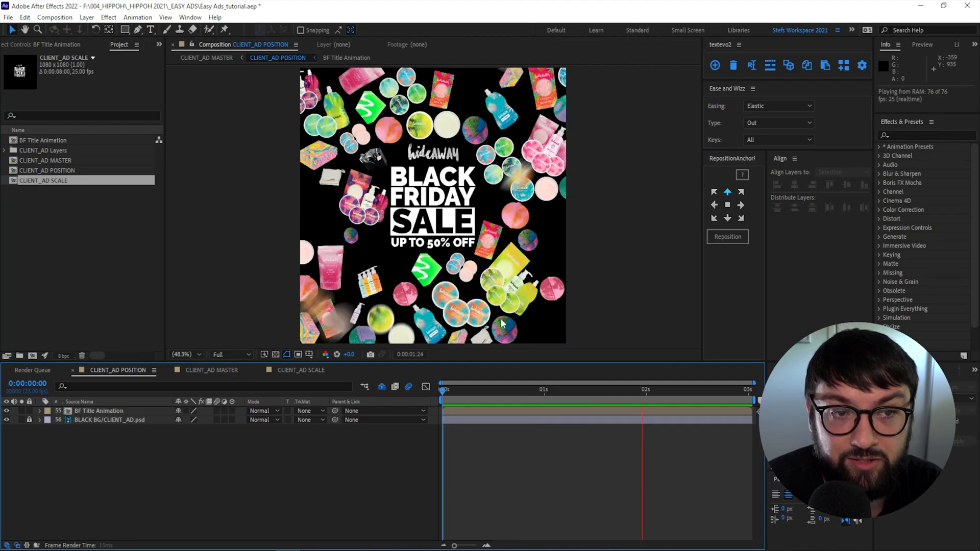
key(space)
click(130, 412)
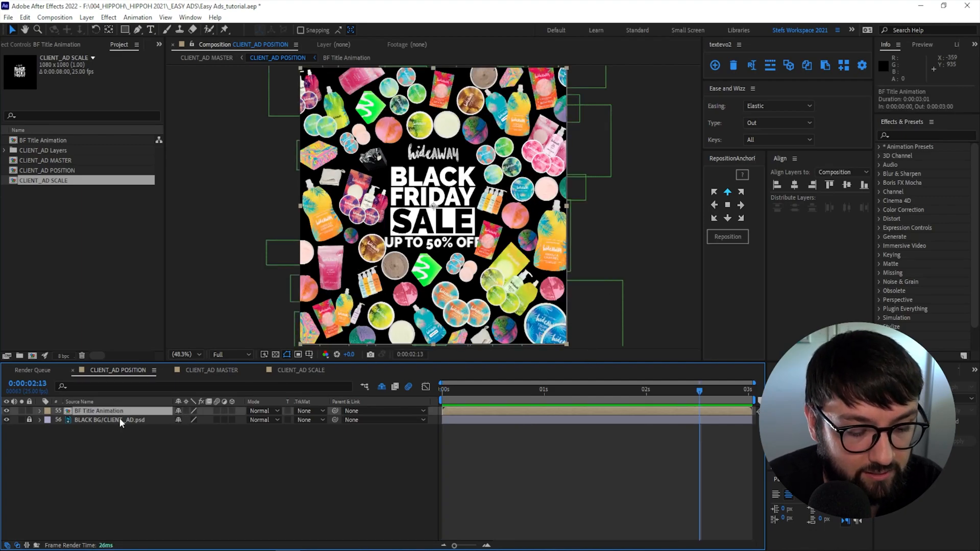
key(ctrl+c)
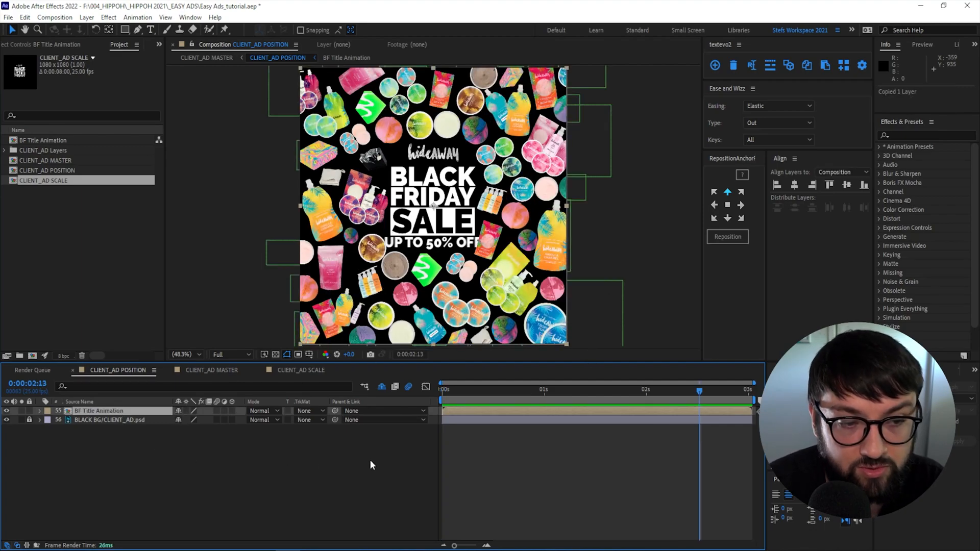
click(304, 371)
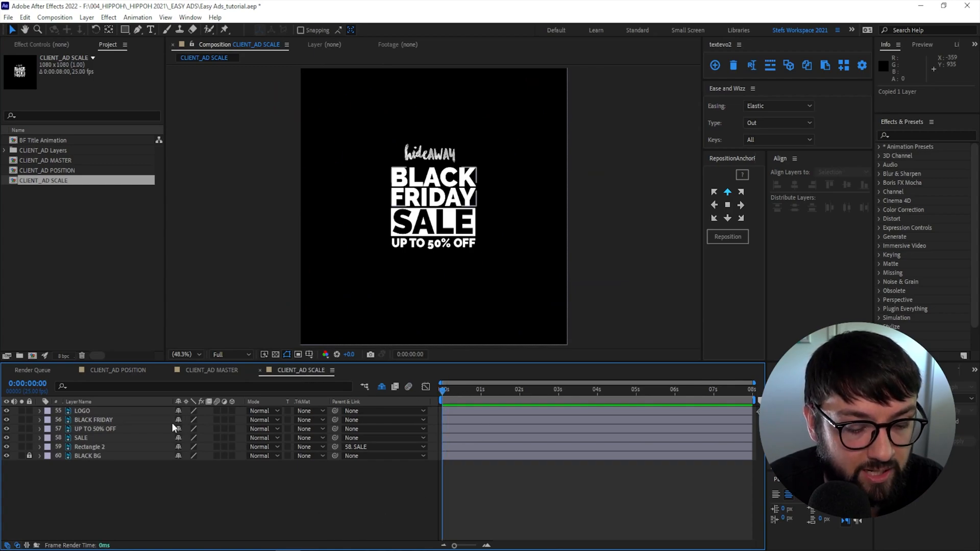
key(ctrl+v)
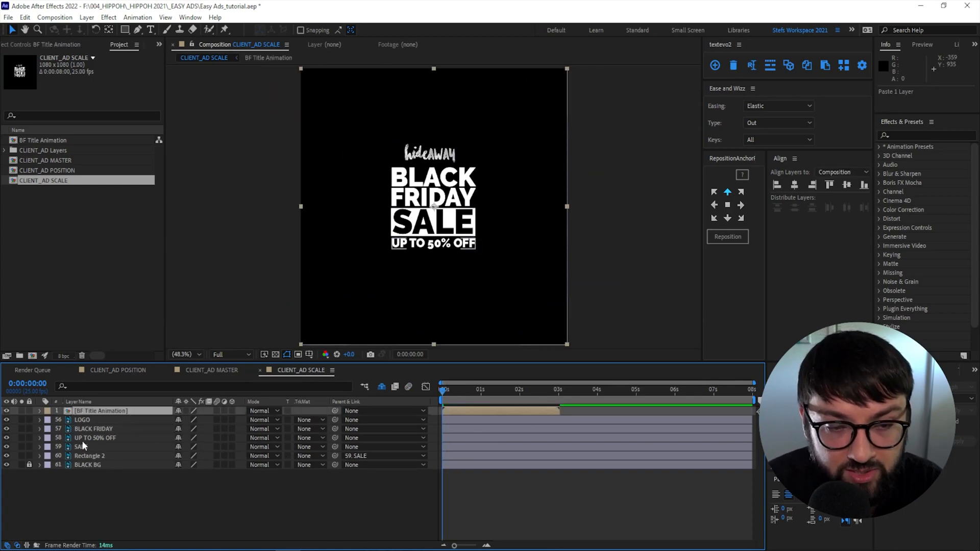
- Delete the original logo, text and Rectangle 2 layers from CLIENT_AD SCALE and preview the pasted title animation
click(78, 417)
shift+click(88, 454)
key(Delete)
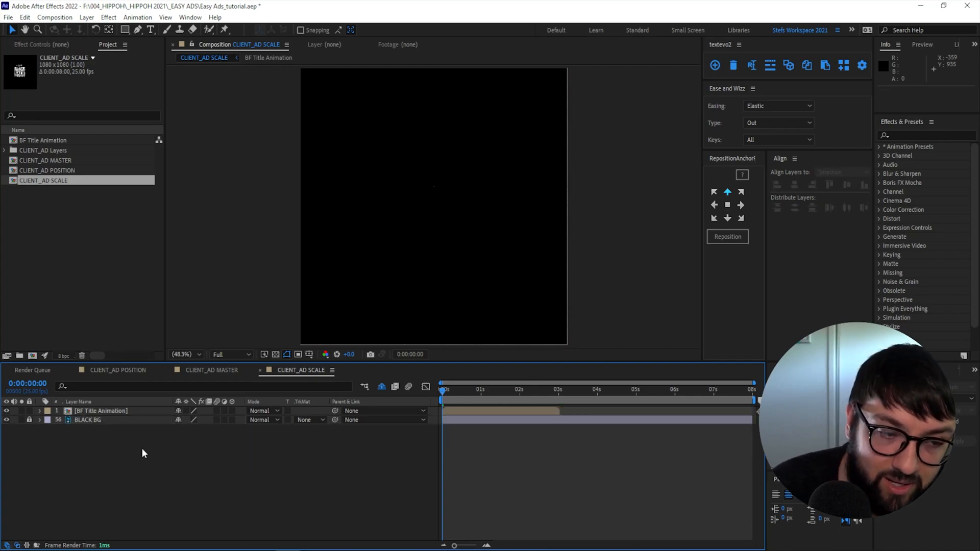
key(space)
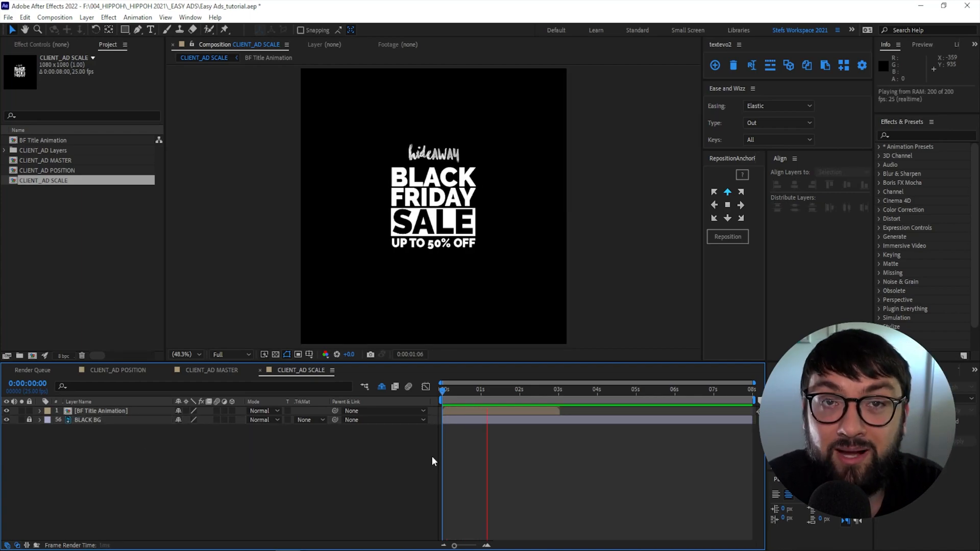
- End the work area at 0:00:03:00 and trim the CLIENT_AD SCALE composition to it
mouse_move(558, 391)
mouse_down()
mouse_move(545, 390)
mouse_move(559, 395)
mouse_up()
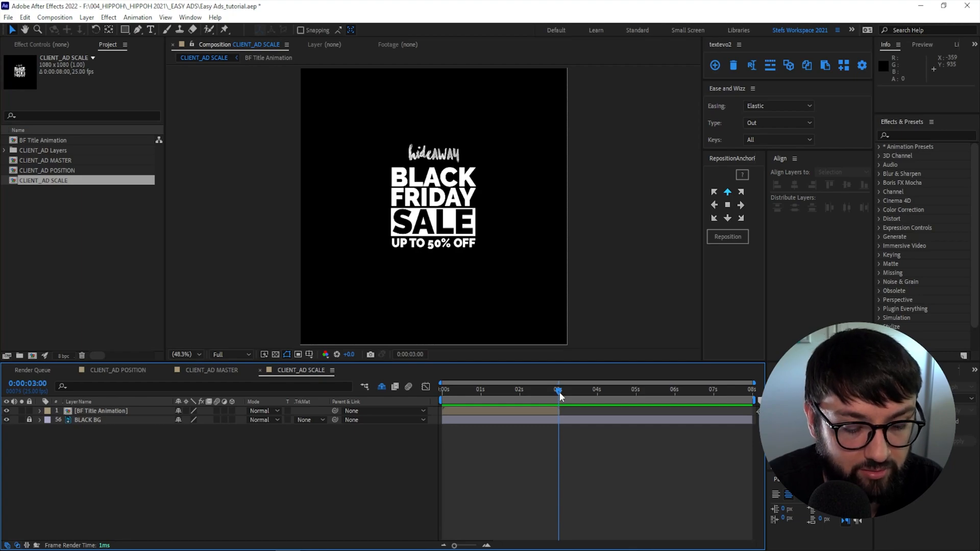
key(n)
click(55, 17)
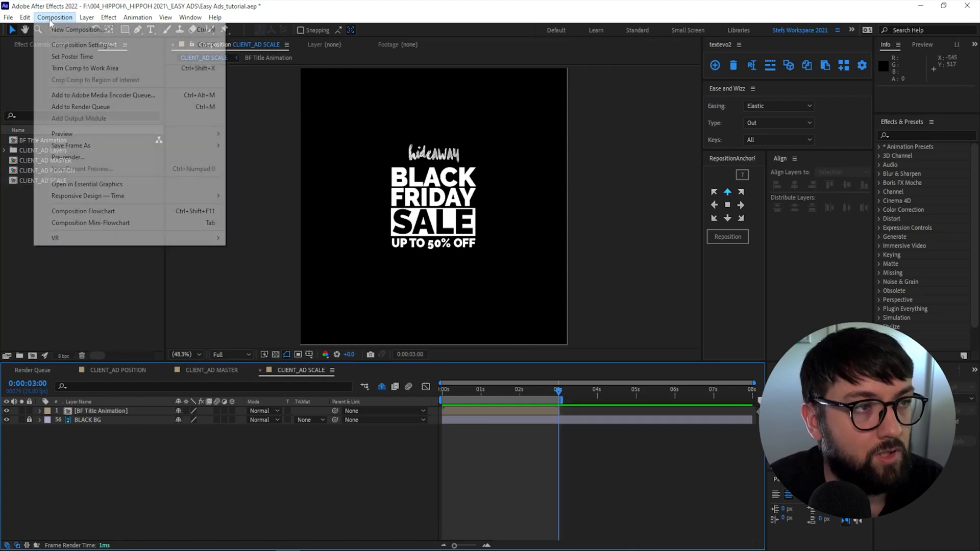
click(91, 69)
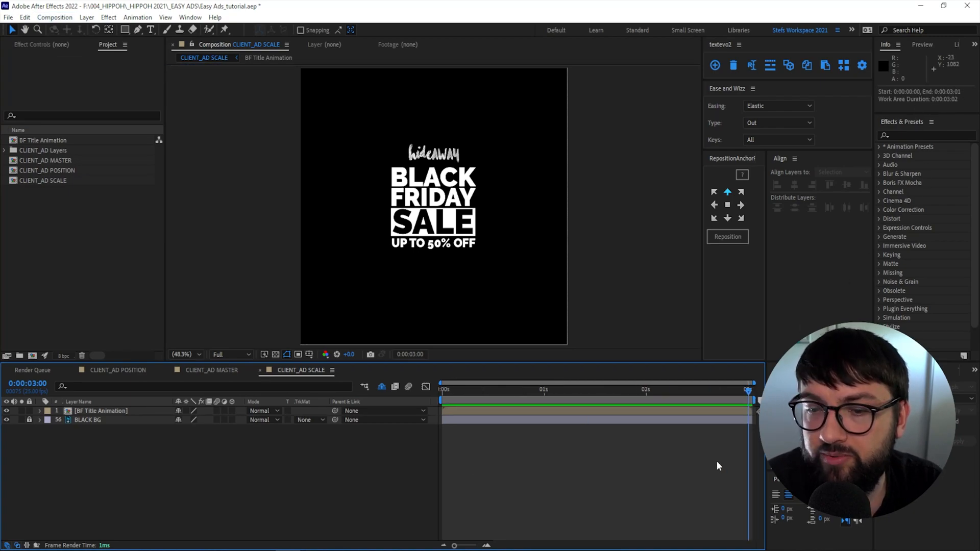
click(706, 393)
key(space)
- Reveal the hidden shy product layers in the timeline, select all of them, and switch on their visibility
click(381, 386)
click(121, 417)
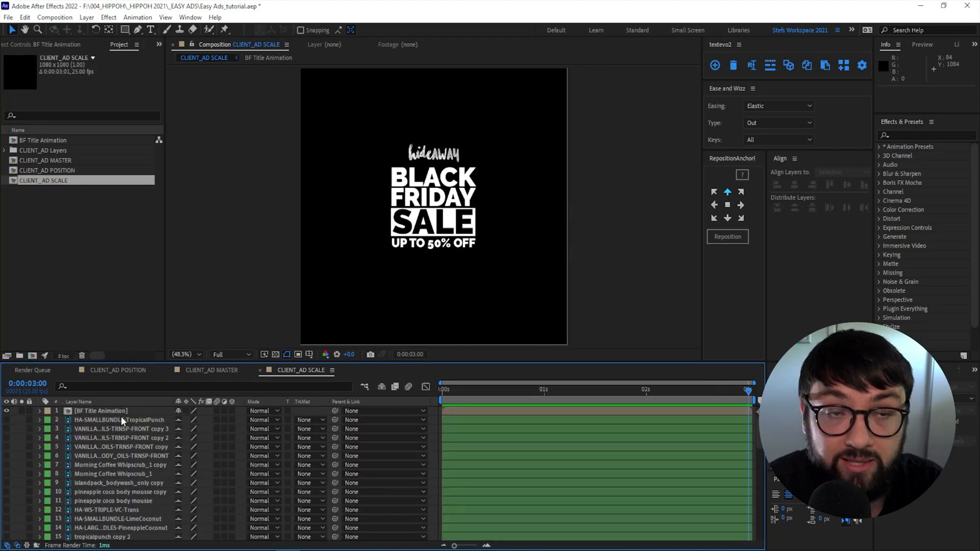
scroll(121, 417, down, 10)
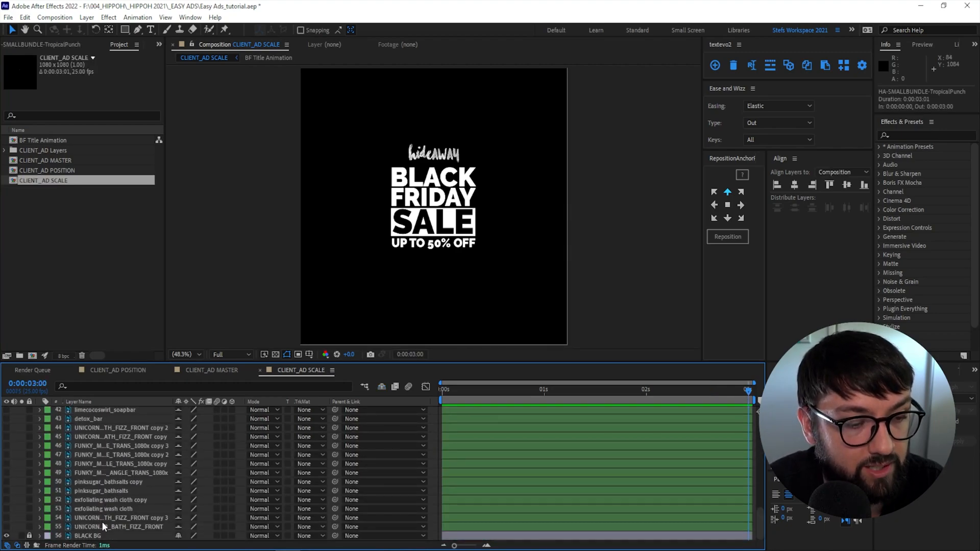
key(ctrl+a)
click(7, 527)
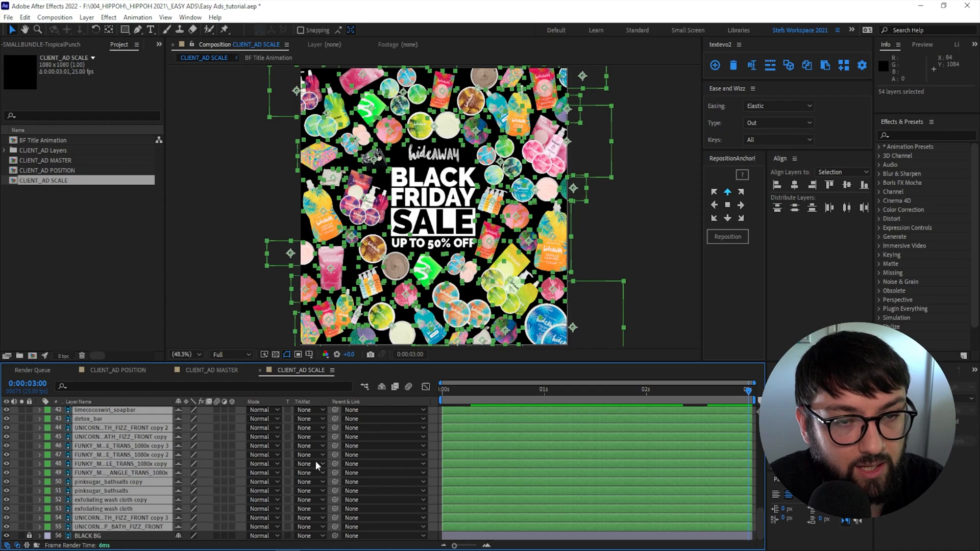
- Show the Scale property of all selected product layers and add a Scale keyframe to each at 0:00:00:05
click(443, 389)
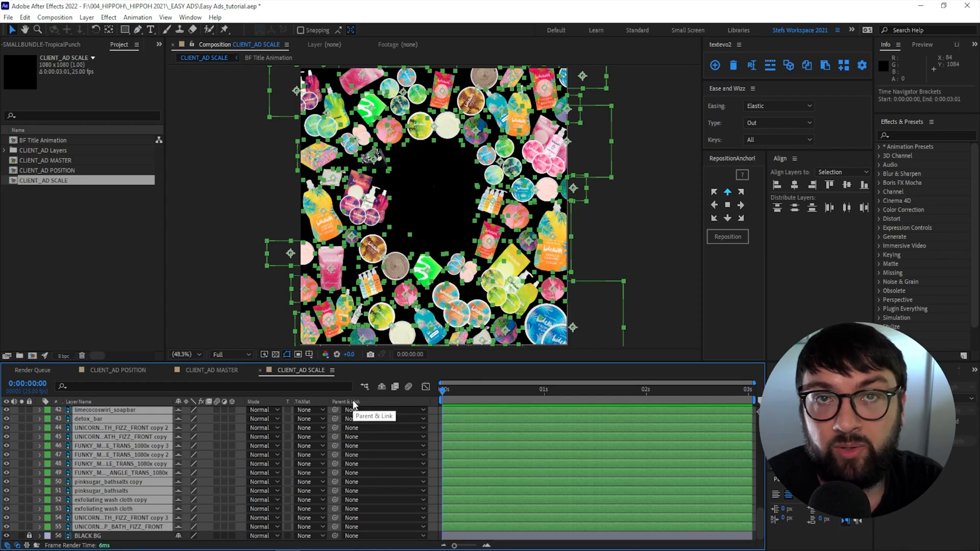
drag(357, 362, 388, 170)
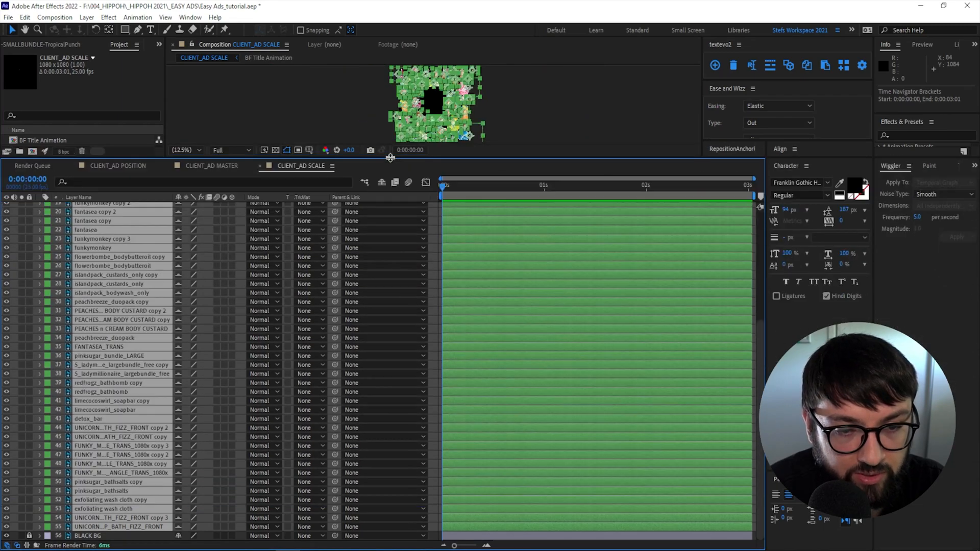
key(s)
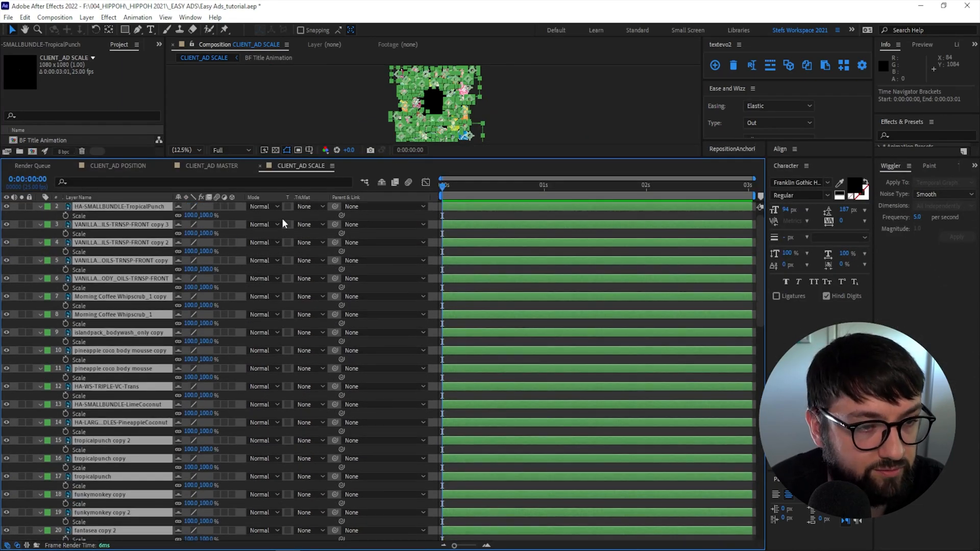
mouse_move(455, 185)
mouse_down()
mouse_move(475, 189)
mouse_move(462, 190)
mouse_up()
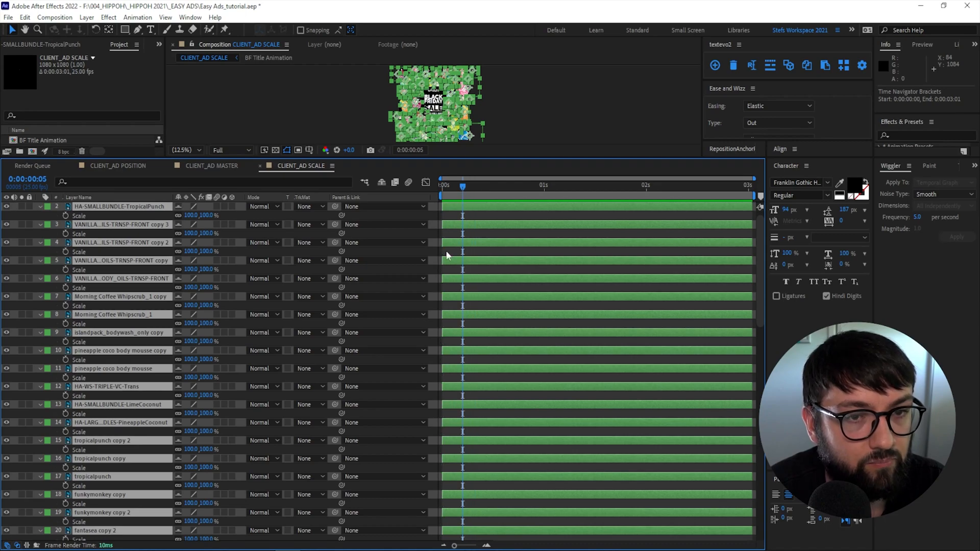
drag(442, 251, 462, 251)
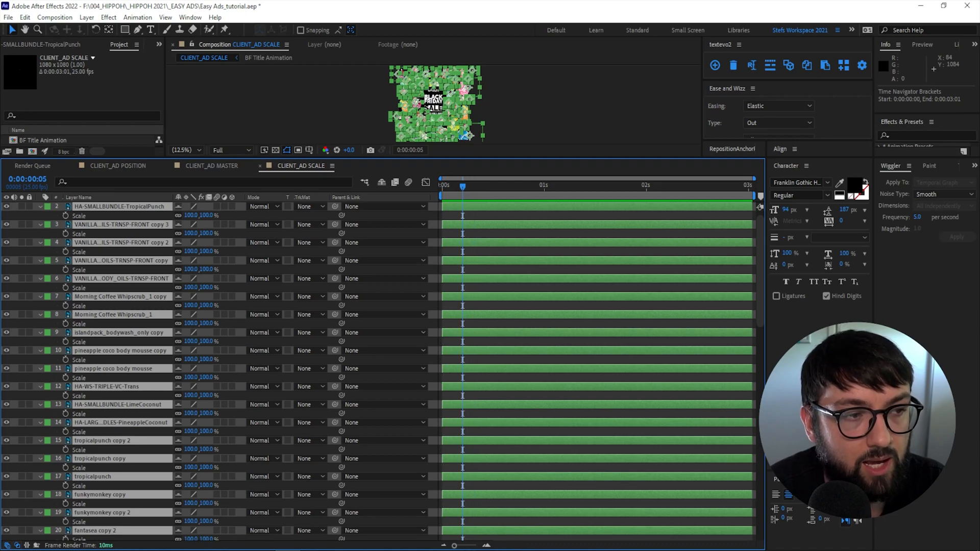
click(66, 216)
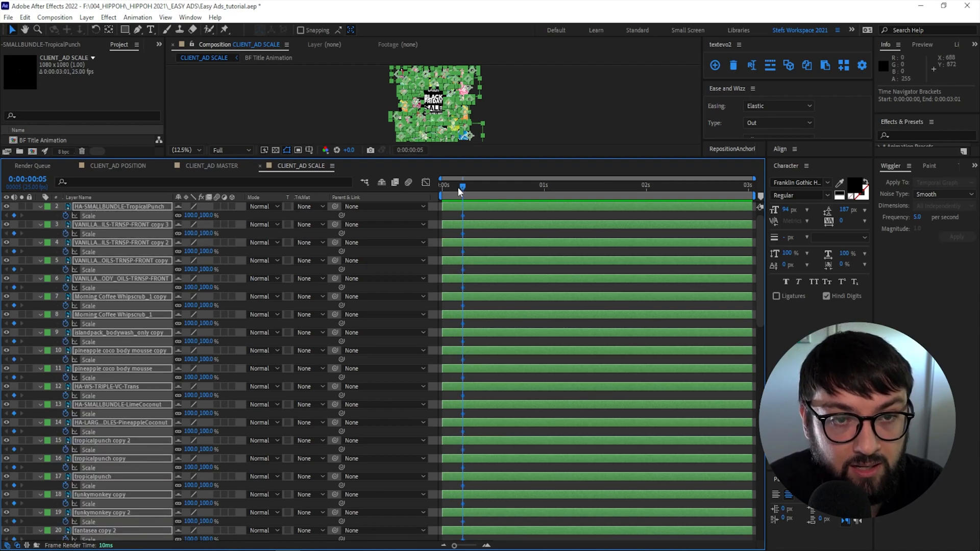
- Set the Scale of all product layers to 0% at 0:00:00:00 and preview the pop-in in a larger viewer
drag(458, 187, 430, 197)
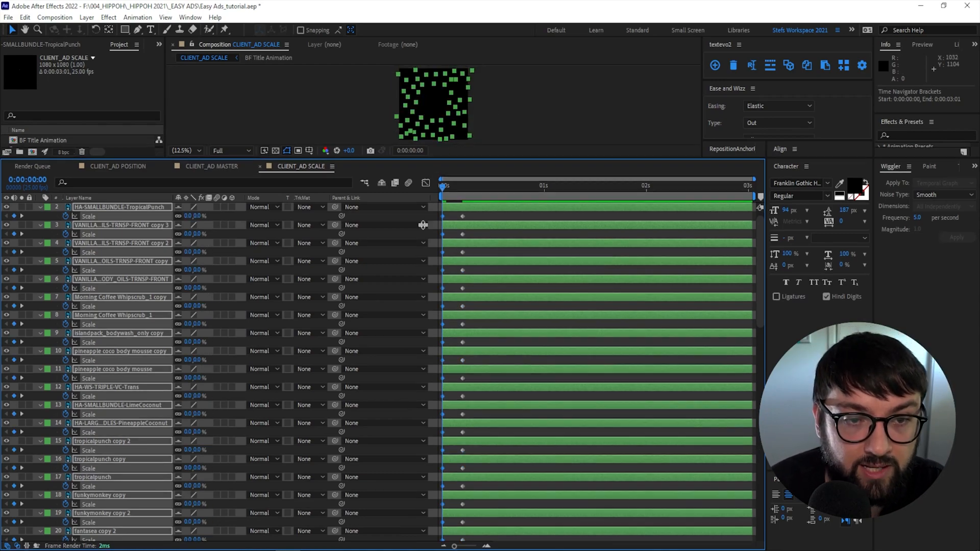
drag(423, 159, 423, 366)
click(511, 424)
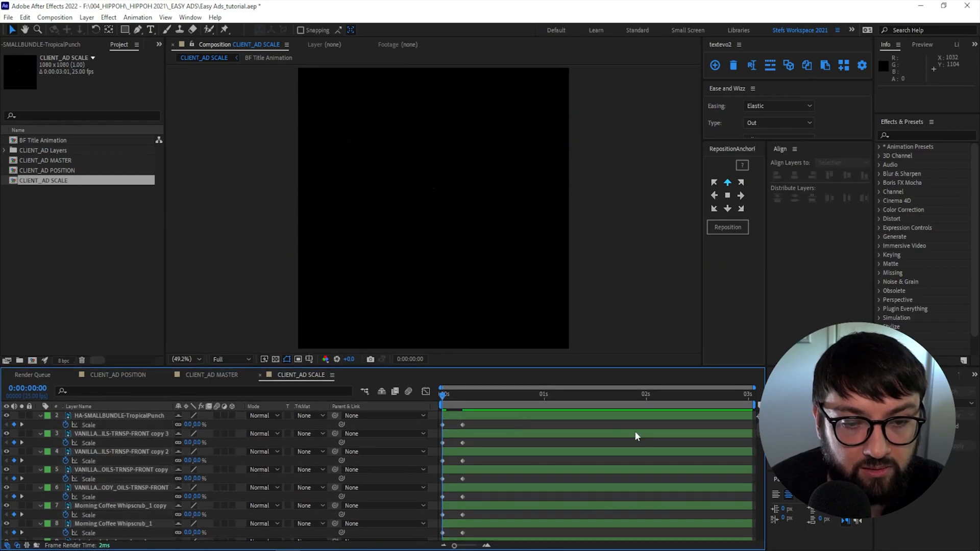
click(548, 395)
key(Page_Down)
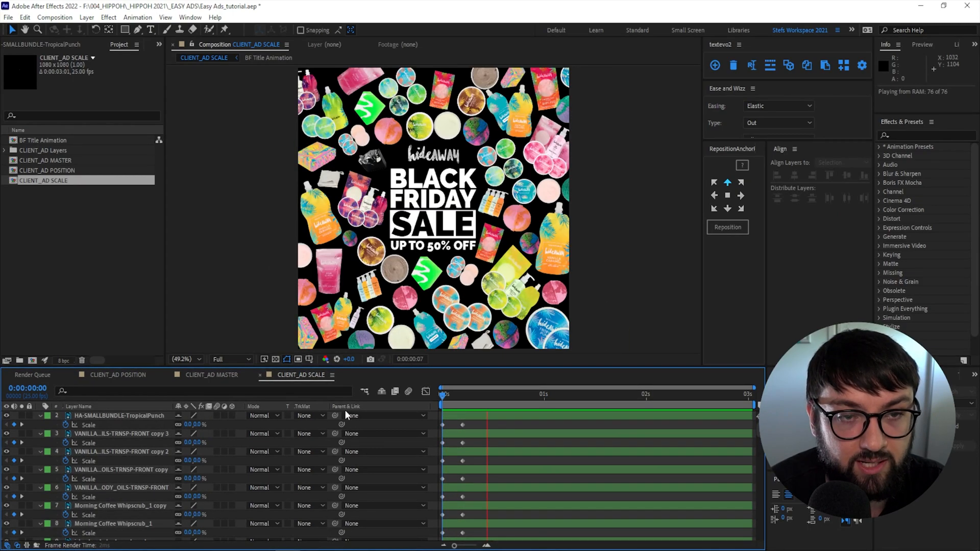
click(520, 393)
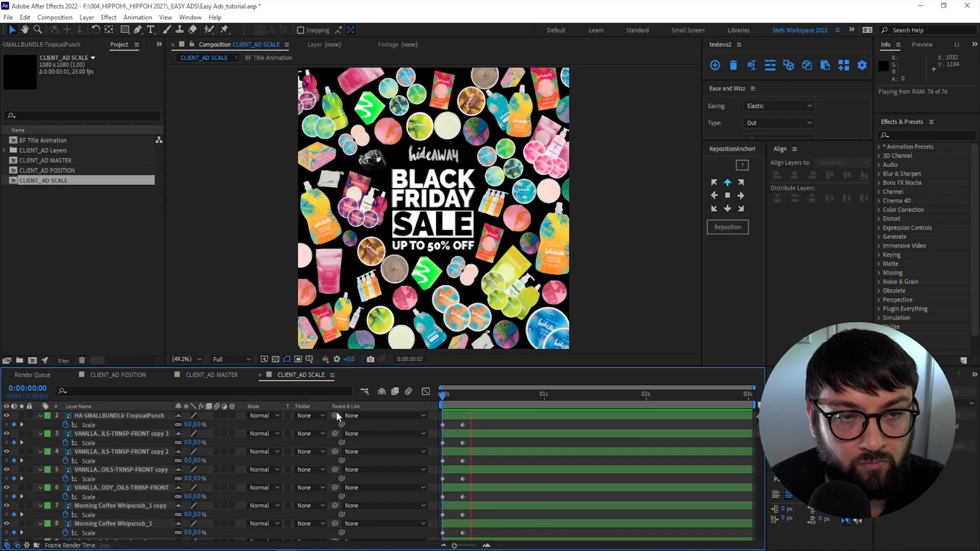
- Select the Scale keyframes of all product layers and apply Easy Ease to them
drag(429, 366, 445, 223)
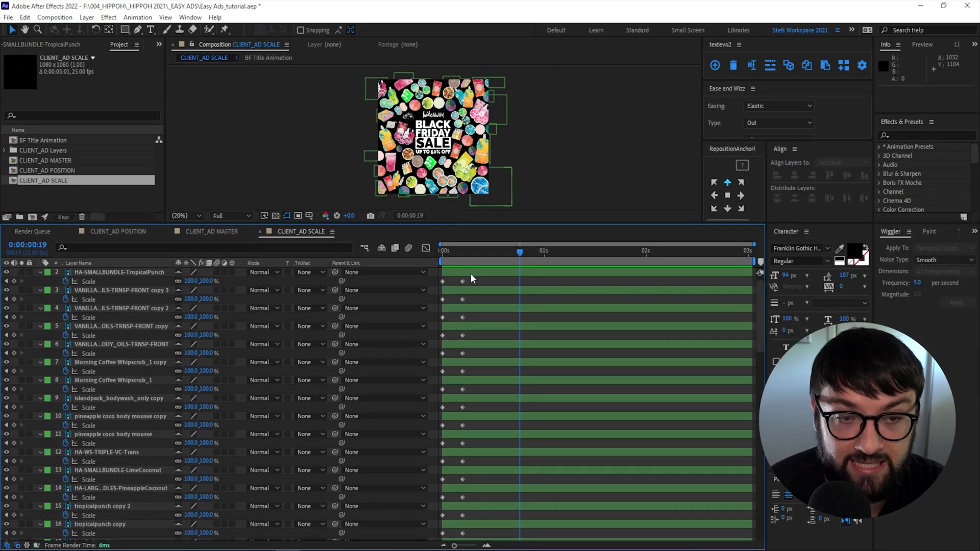
drag(473, 275, 431, 534)
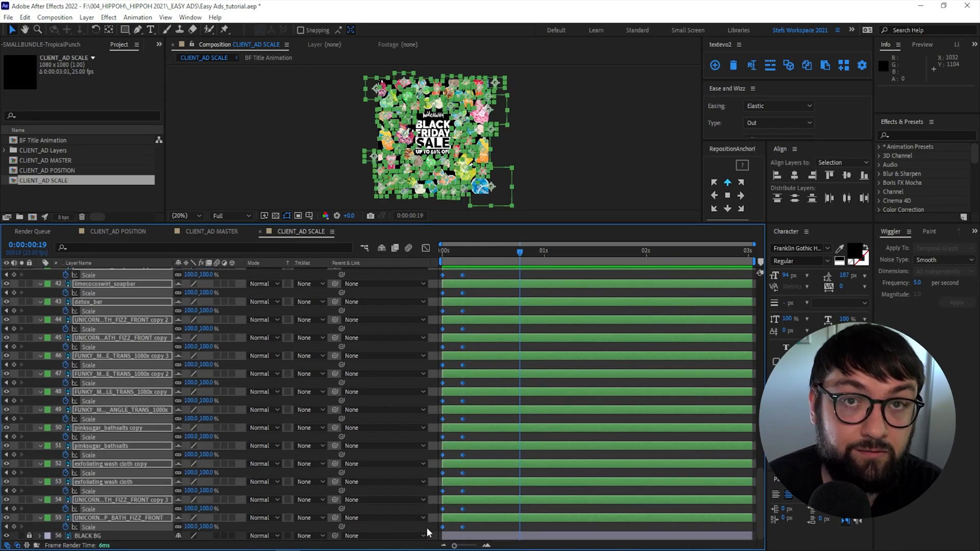
key(F9)
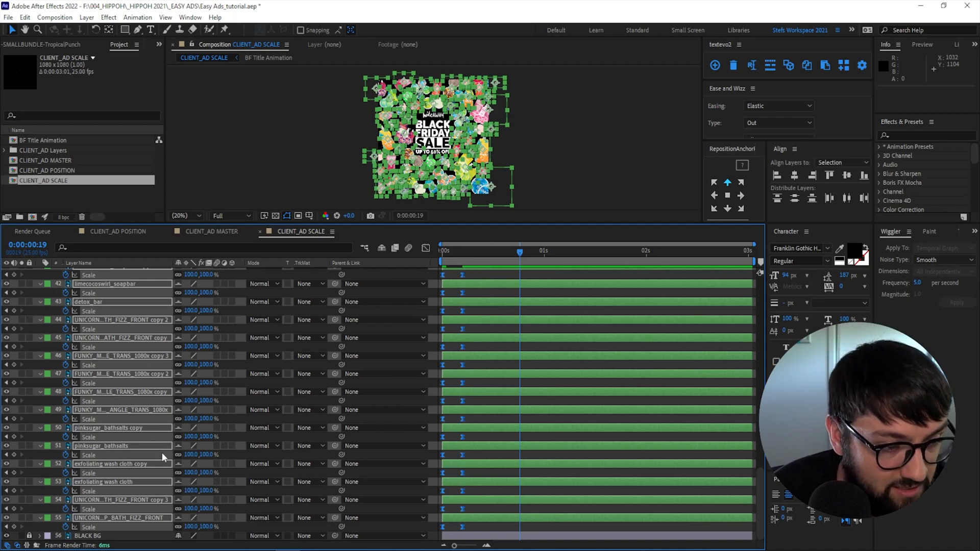
- Enable motion blur for all product layers and preview the scale animation from the start
click(215, 283)
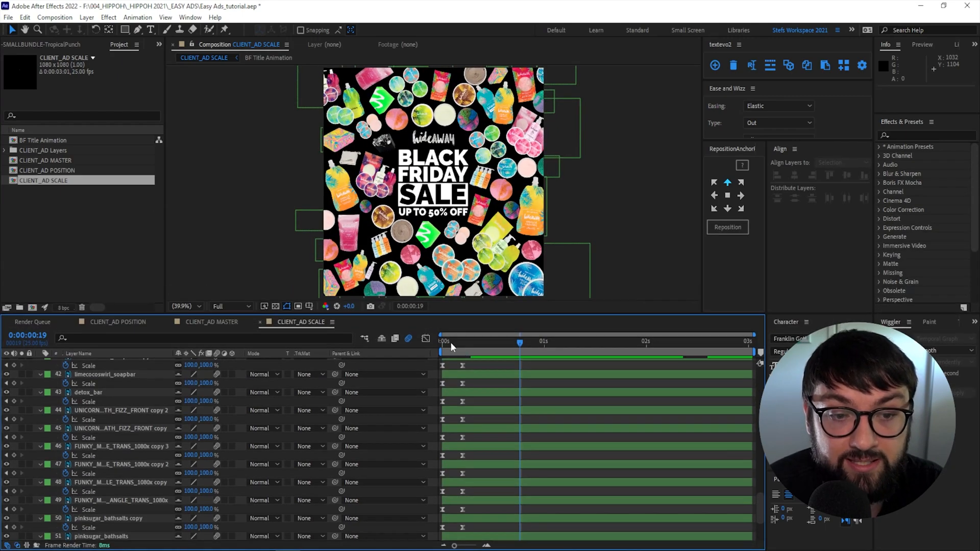
key(Home)
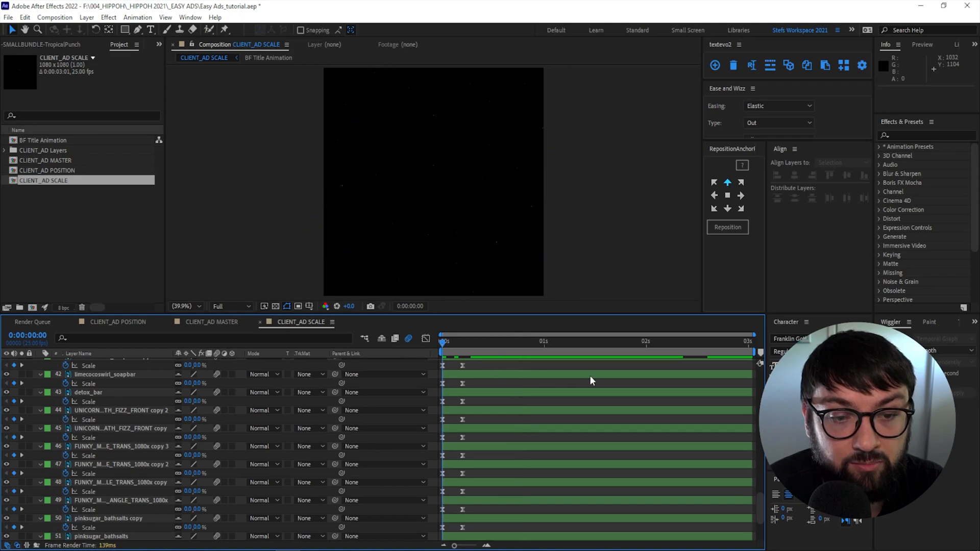
key(space)
key(space)
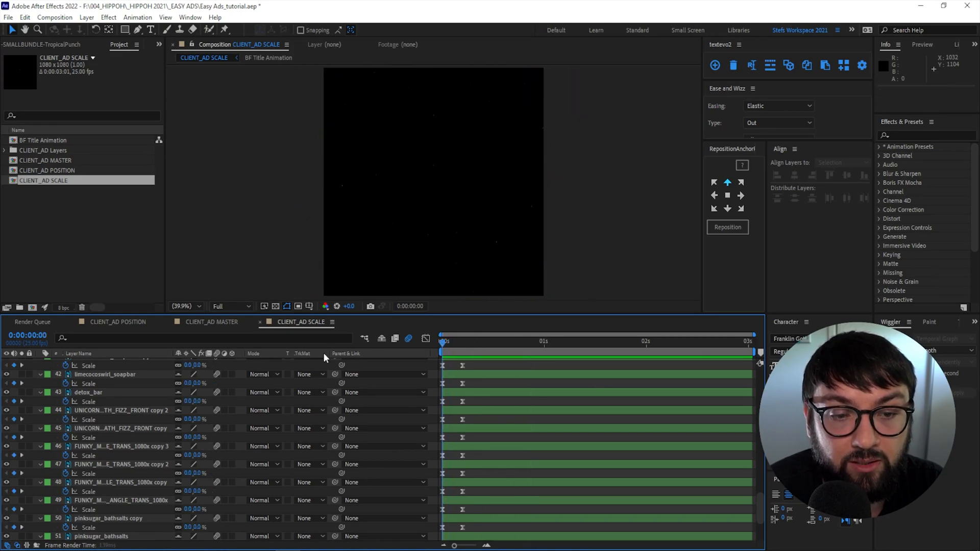
key(space)
key(space)
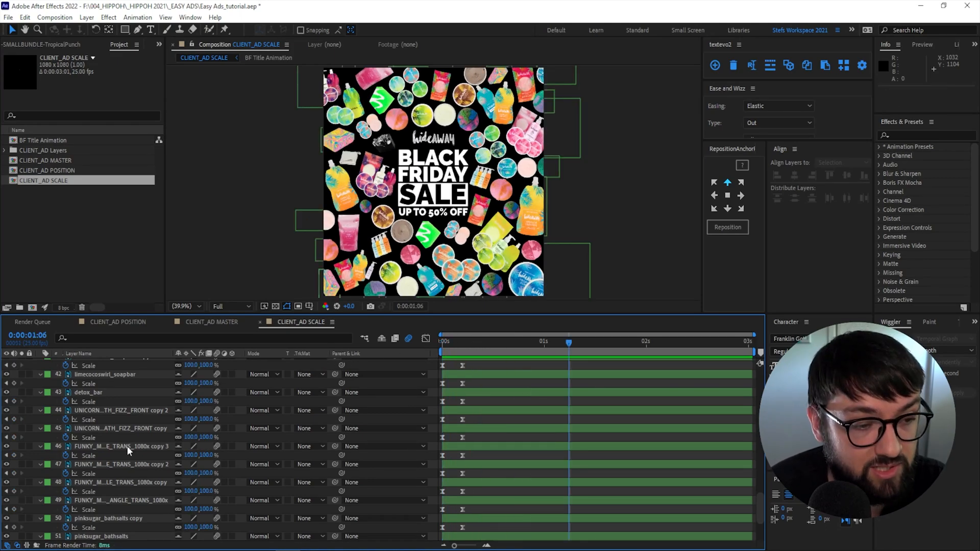
- Sequence all product layers from the bottom layer upward with a 0:00:03:00 overlap and no transition, and preview the staggered pop-in
scroll(127, 445, up, 2)
click(89, 518)
scroll(97, 482, up, 3)
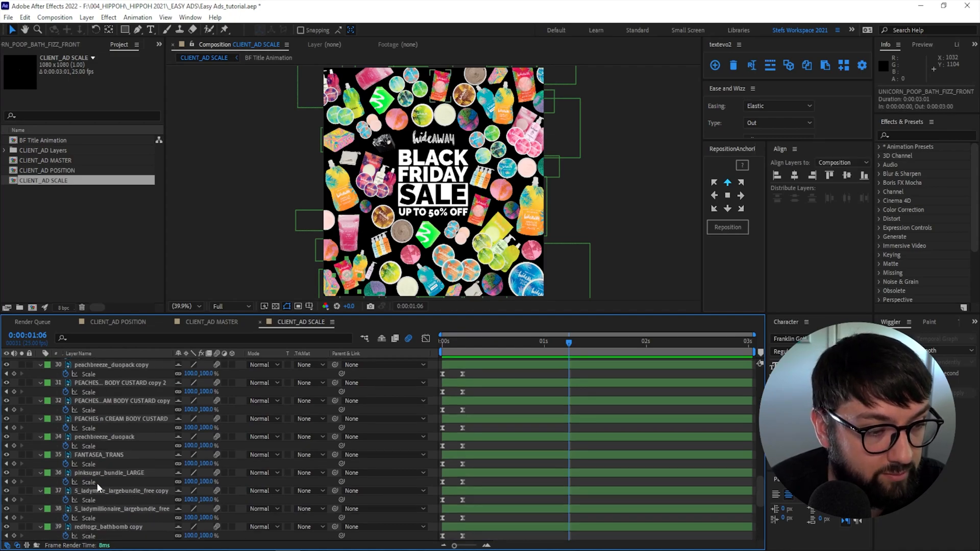
scroll(96, 482, up, 10)
key(ctrl+a)
right_click(103, 370)
mouse_move(180, 237)
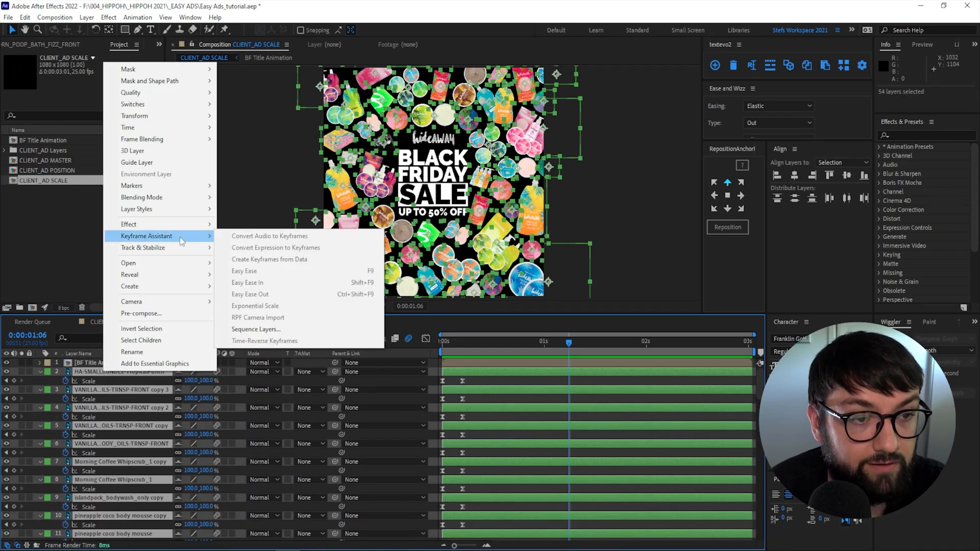
click(269, 329)
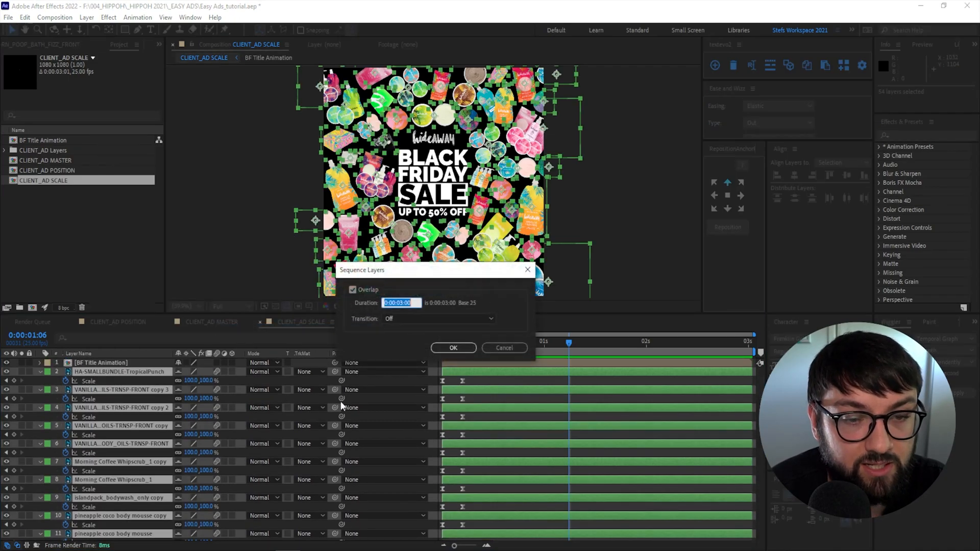
click(454, 348)
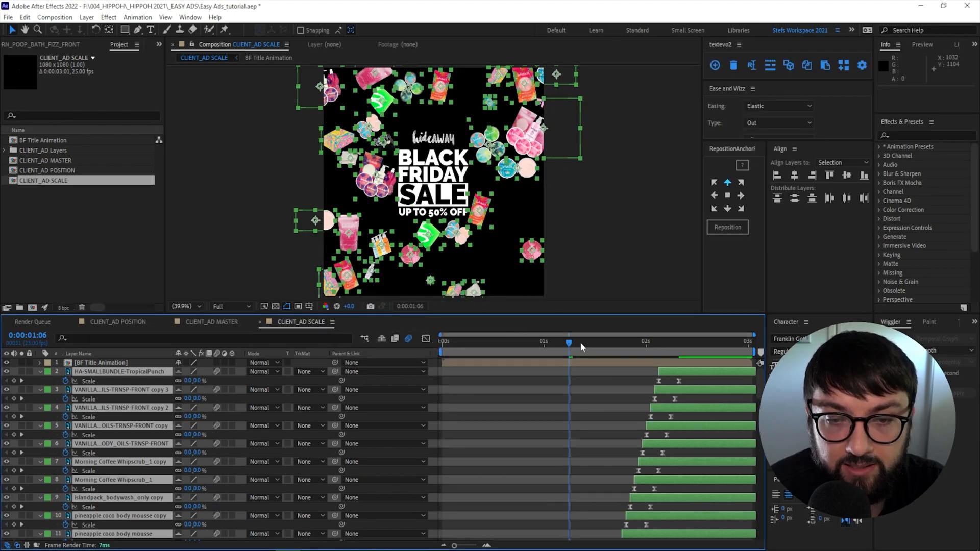
key(space)
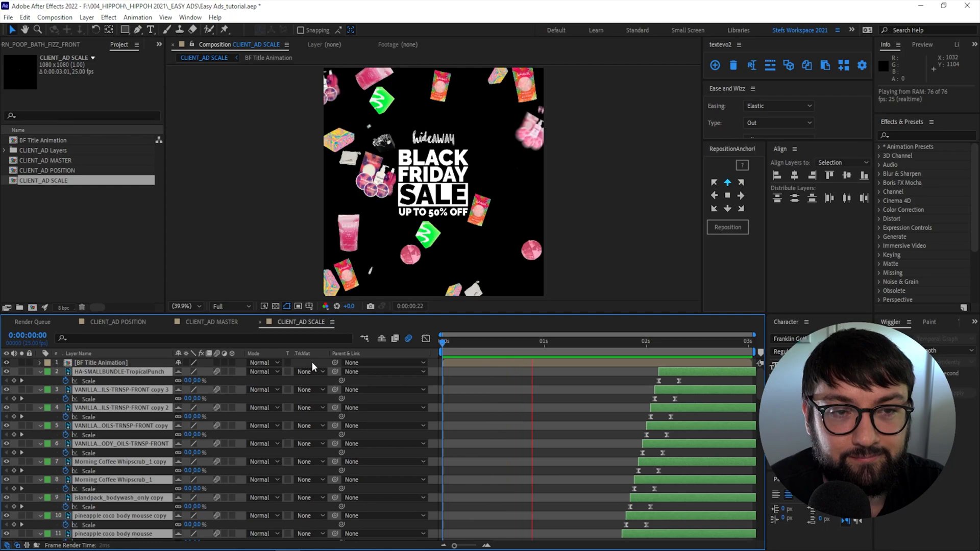
- Add CLIENT_AD SCALE below the existing layers in CLIENT_AD MASTER, duplicate it and place the duplicate directly after the original in time
click(211, 322)
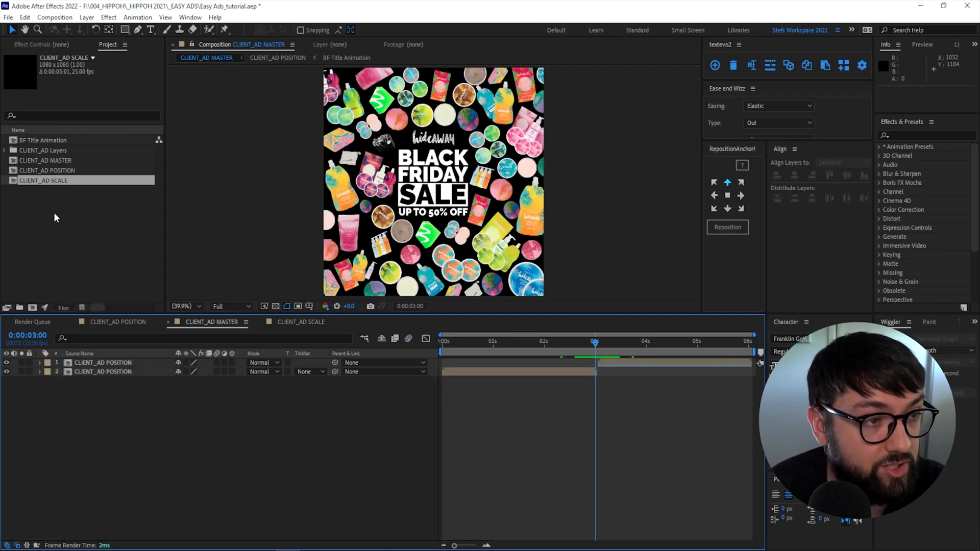
drag(51, 185, 133, 513)
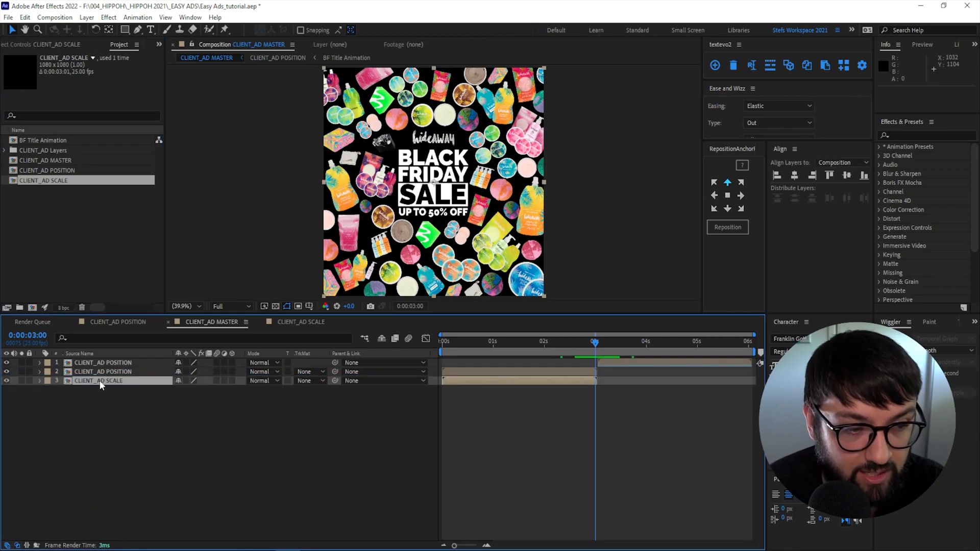
key(ctrl+d)
drag(479, 382, 626, 386)
- Time-reverse the second CLIENT_AD SCALE layer
right_click(646, 381)
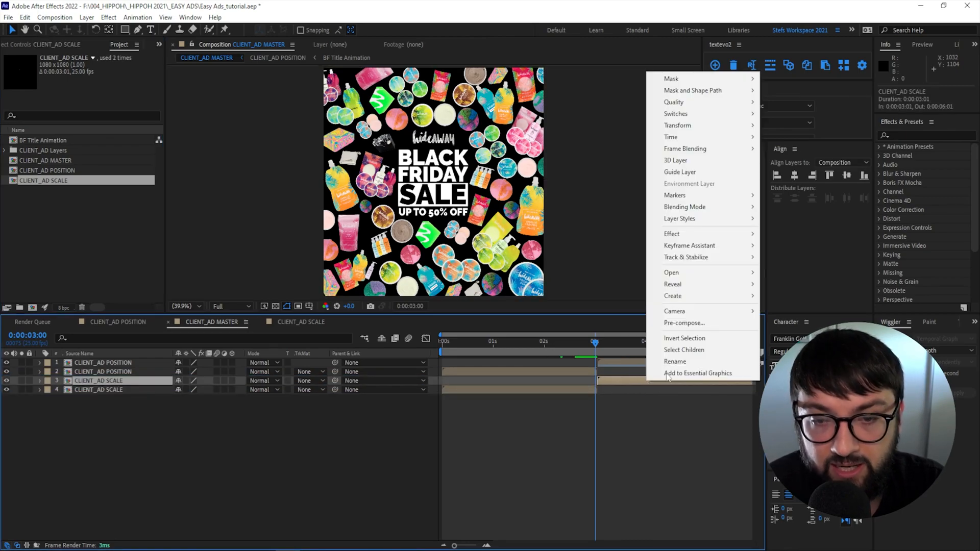
mouse_move(709, 136)
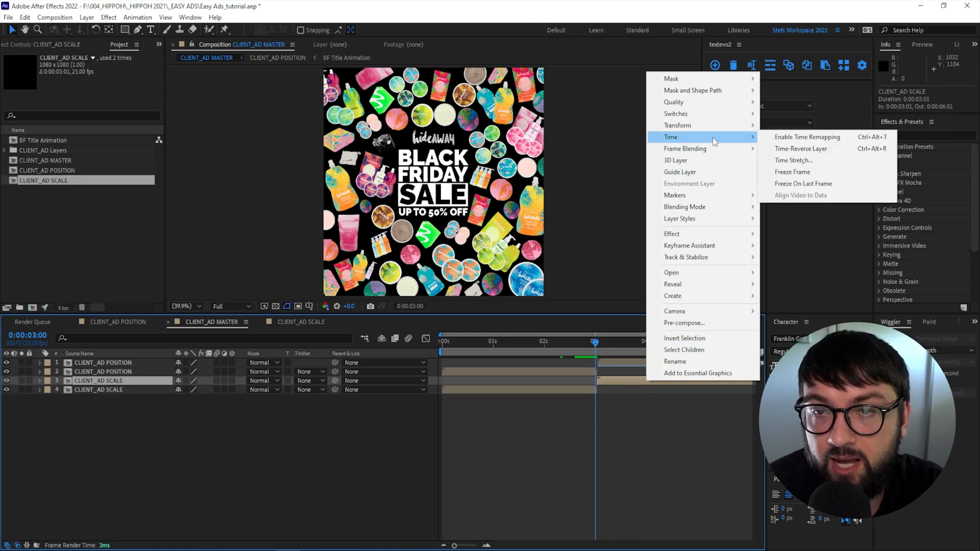
click(805, 153)
- Hide both CLIENT_AD POSITION layers and preview the scale animation with its reversed ending from the start
drag(6, 362, 8, 372)
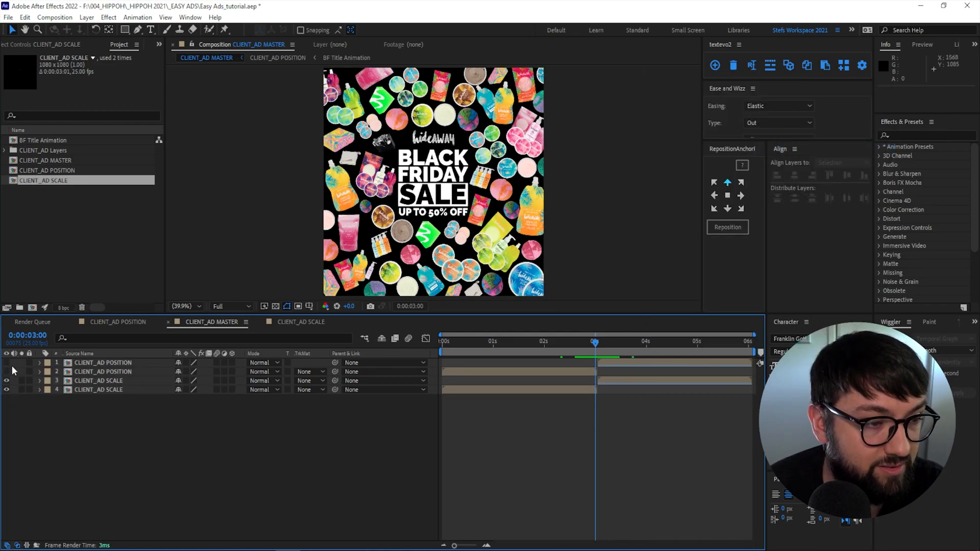
key(Home)
key(space)
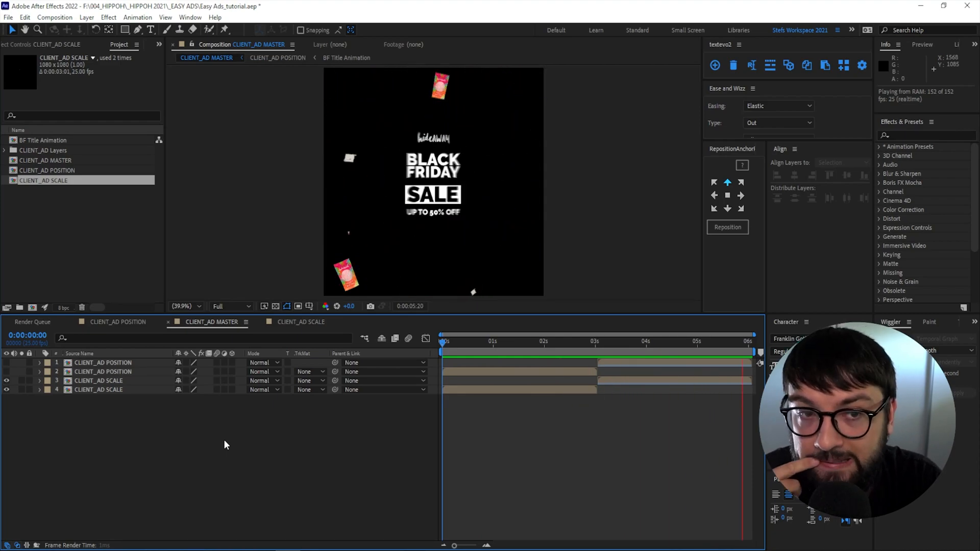
click(597, 343)
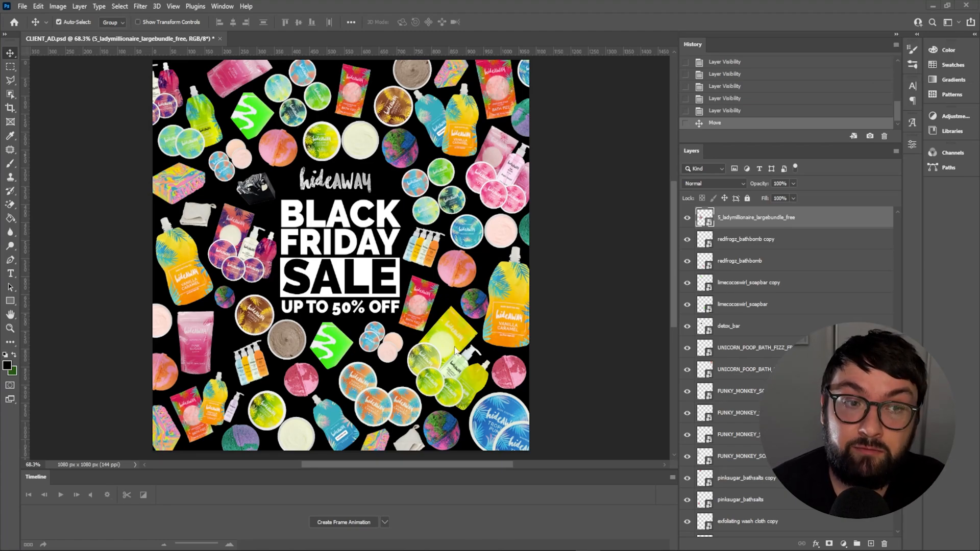
click(58, 6)
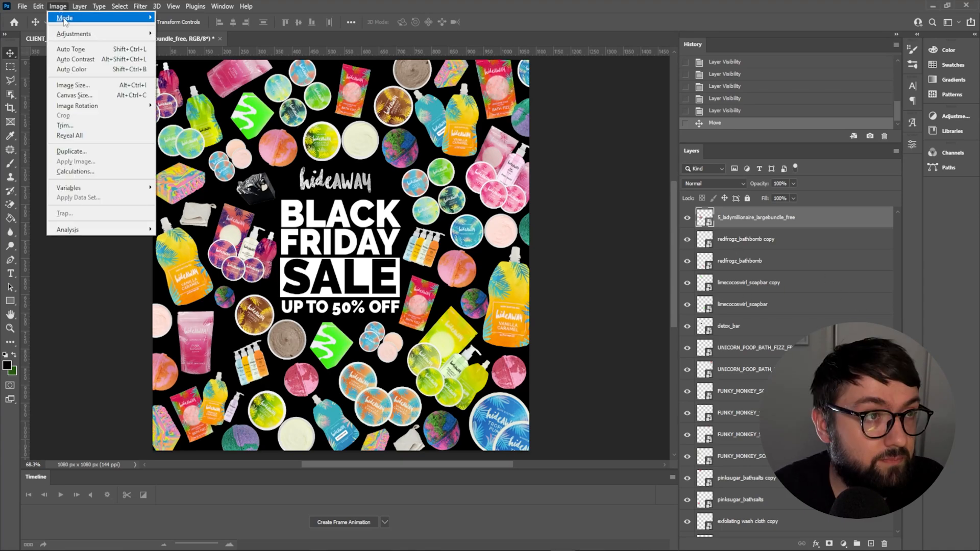
mouse_move(102, 18)
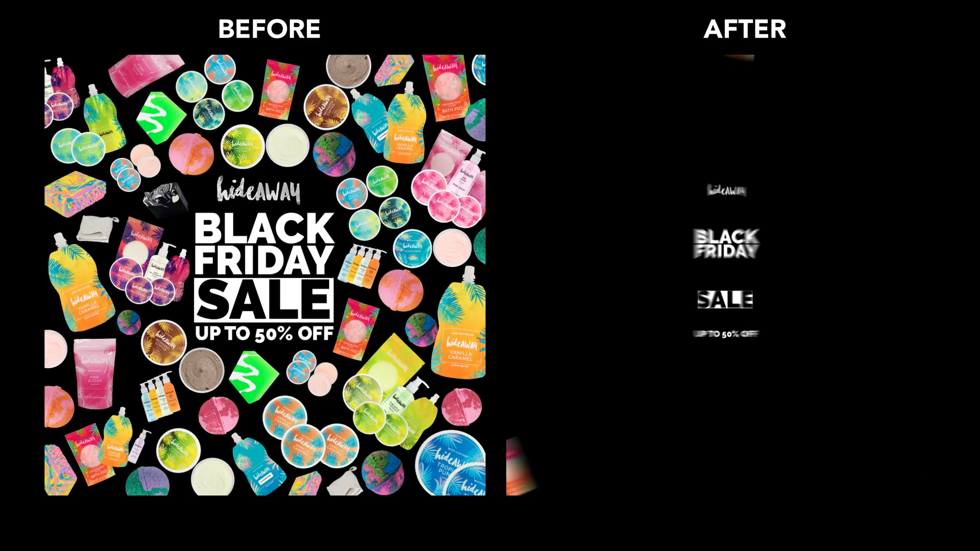